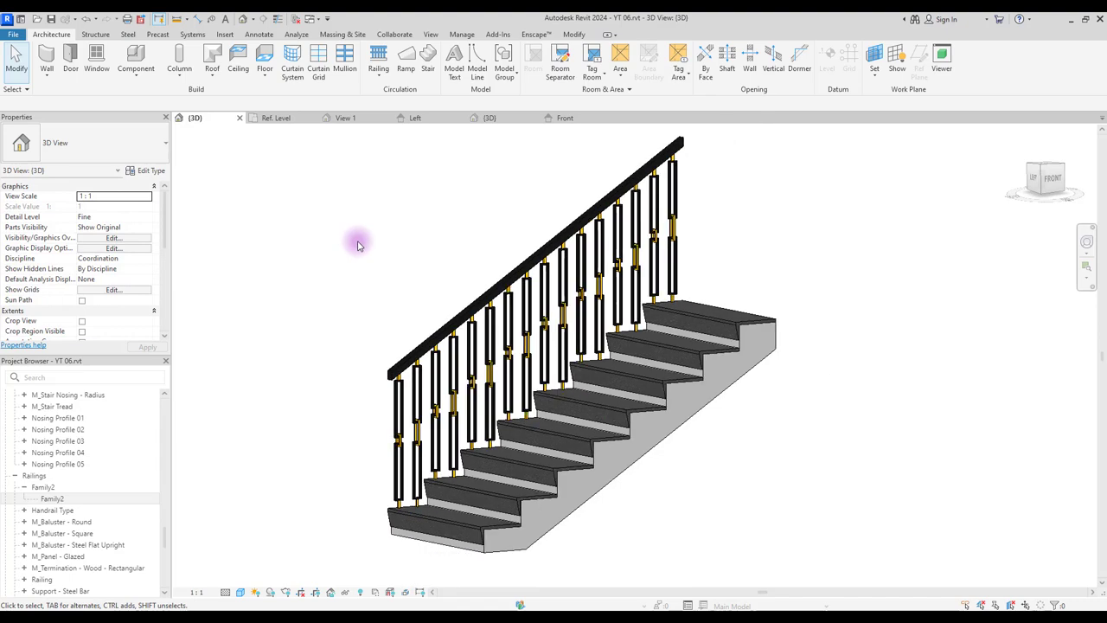
pyautogui.keyDown('shift'); pyautogui.moveTo(626, 482); pyautogui.dragTo(602, 487, button='middle'); pyautogui.keyUp('shift')
pyautogui.scroll(3, 712, 398)
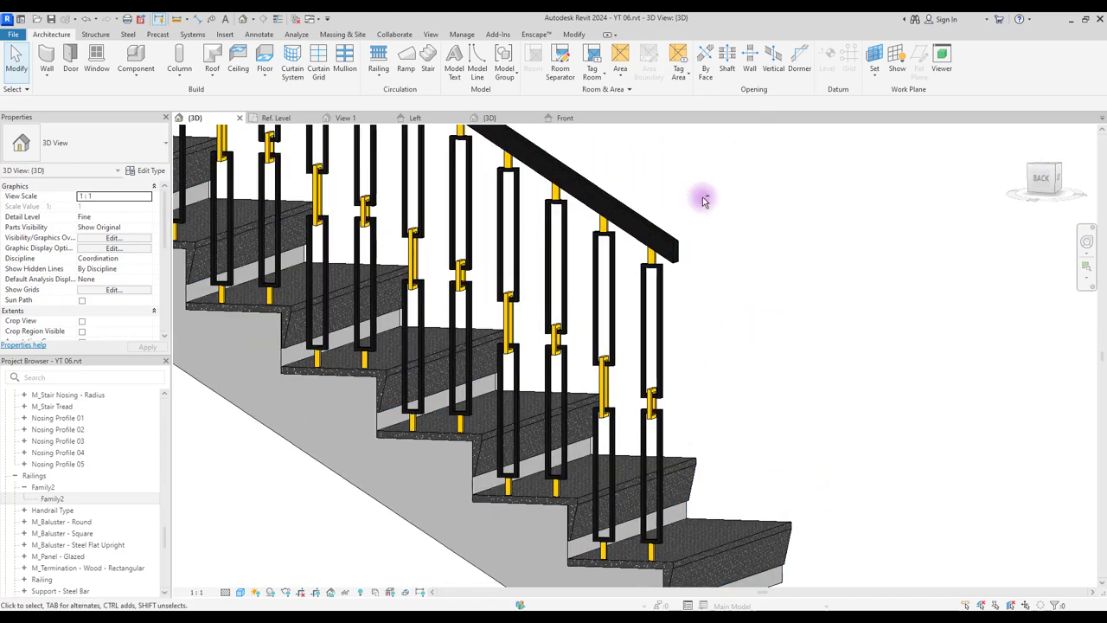
pyautogui.moveTo(701, 195)
pyautogui.keyDown('shift'); pyautogui.mouseDown(button='middle')
pyautogui.moveTo(724, 212)
pyautogui.moveTo(655, 213)
pyautogui.moveTo(758, 242)
pyautogui.moveTo(882, 208)
pyautogui.moveTo(961, 165)
pyautogui.moveTo(692, 175)
pyautogui.moveTo(700, 215)
pyautogui.mouseUp(button='middle'); pyautogui.keyUp('shift')
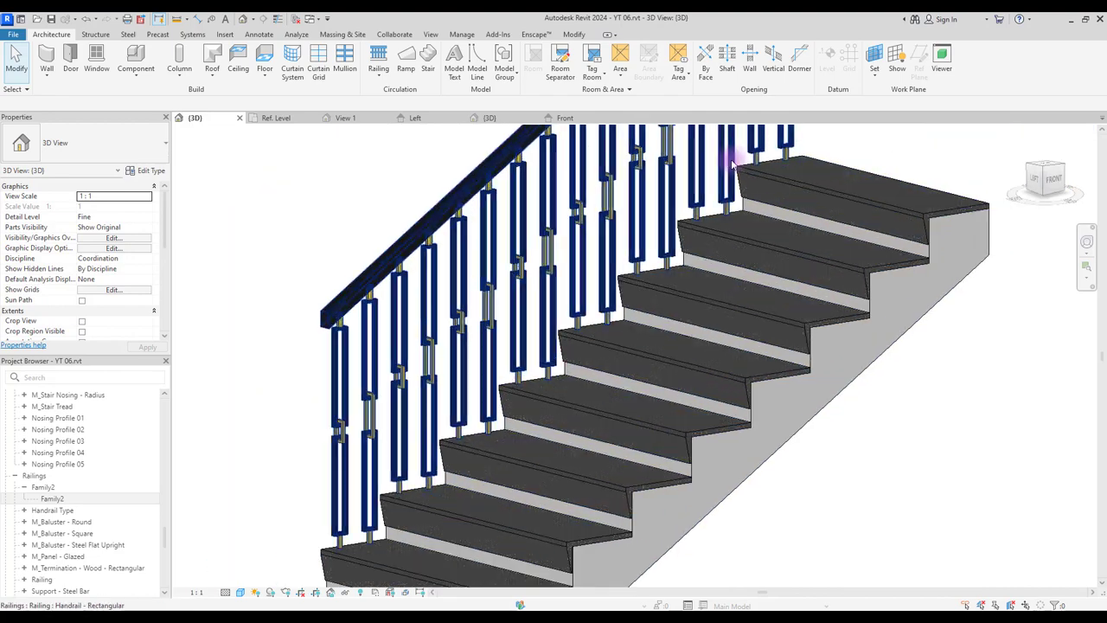
pyautogui.keyDown('shift'); pyautogui.moveTo(732, 164); pyautogui.dragTo(408, 198, button='middle'); pyautogui.keyUp('shift')
pyautogui.keyDown('shift'); pyautogui.moveTo(838, 254); pyautogui.dragTo(638, 218, button='middle'); pyautogui.keyUp('shift')
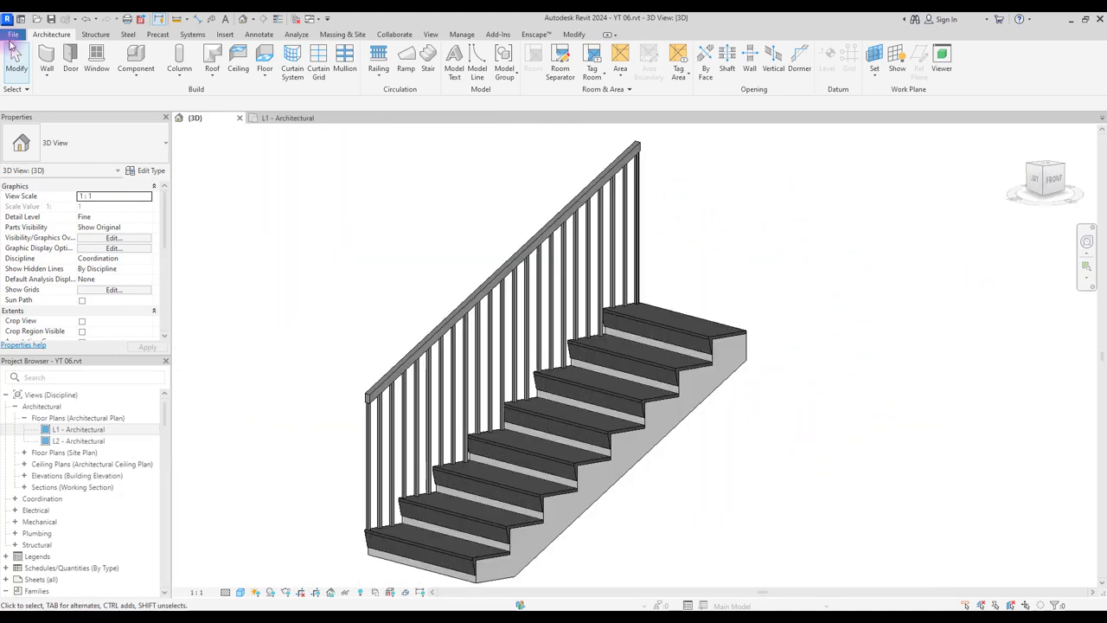
# Create a new family from the baluster template
pyautogui.click(13, 35)
pyautogui.moveTo(38, 78)
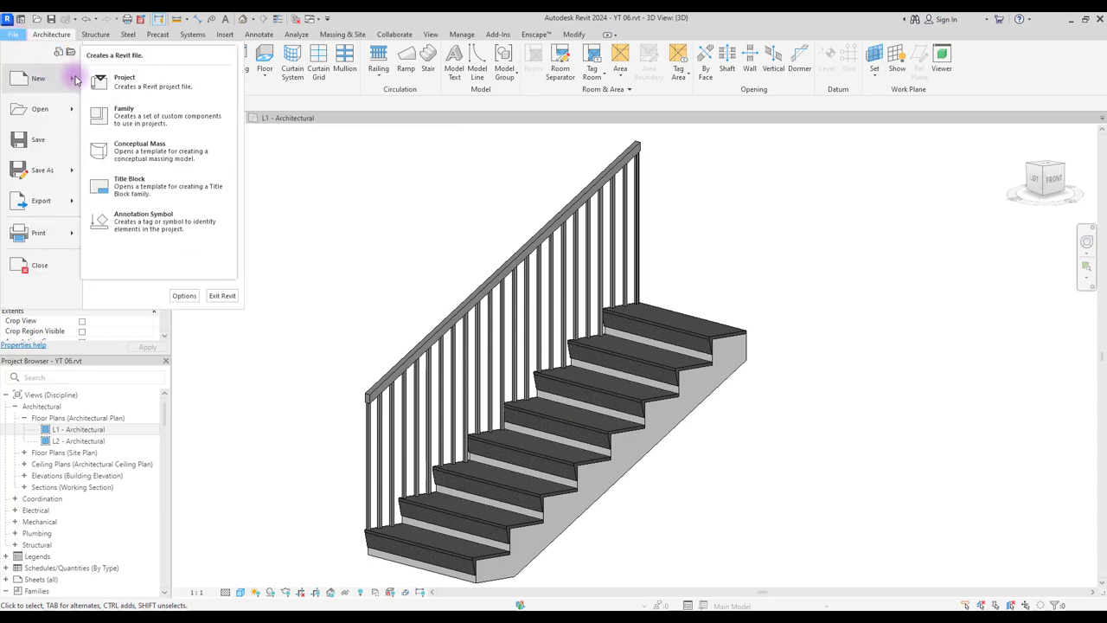
pyautogui.click(144, 112)
pyautogui.doubleClick(137, 104)
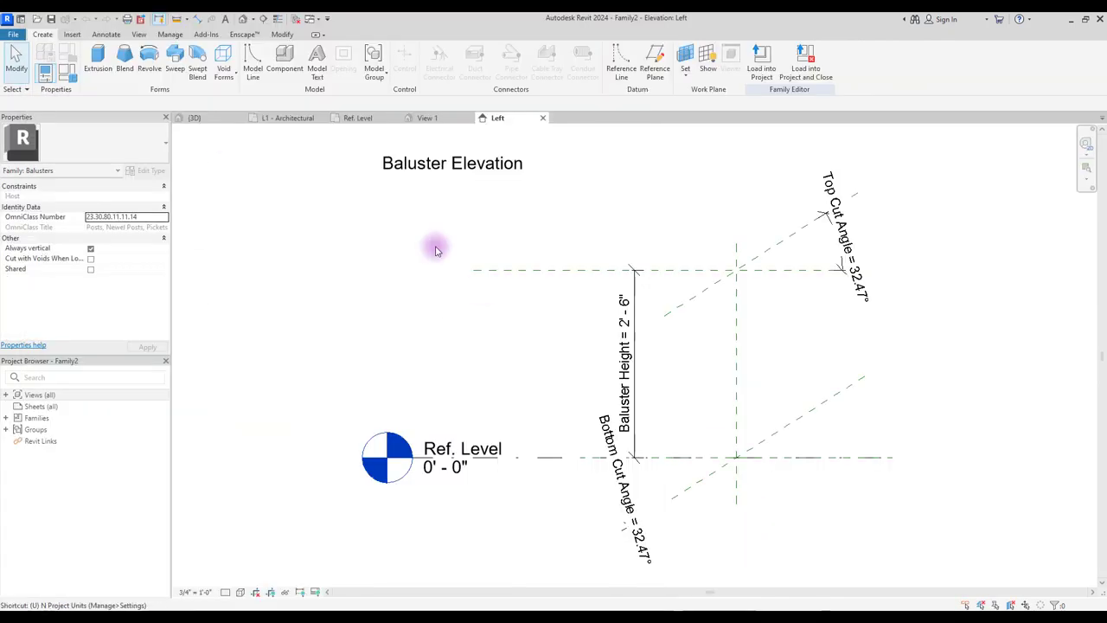
# Set the family's length units to meters, rounded to two decimal places
pyautogui.press('n')
pyautogui.click(574, 271)
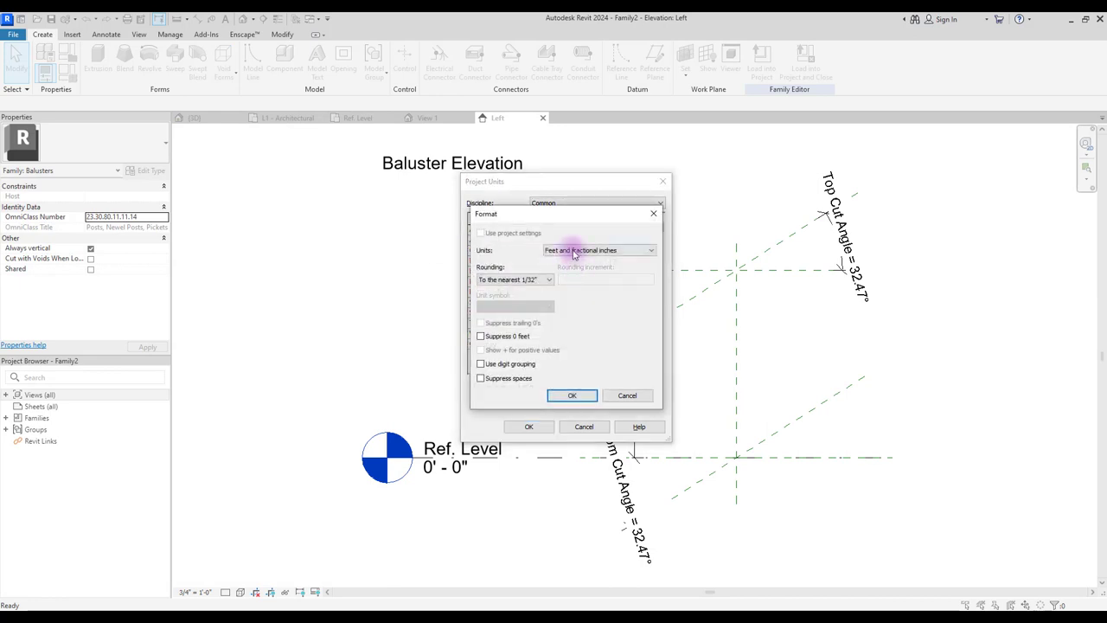
pyautogui.click(573, 251)
pyautogui.click(560, 295)
pyautogui.click(515, 280)
pyautogui.click(497, 331)
pyautogui.click(571, 395)
pyautogui.click(528, 426)
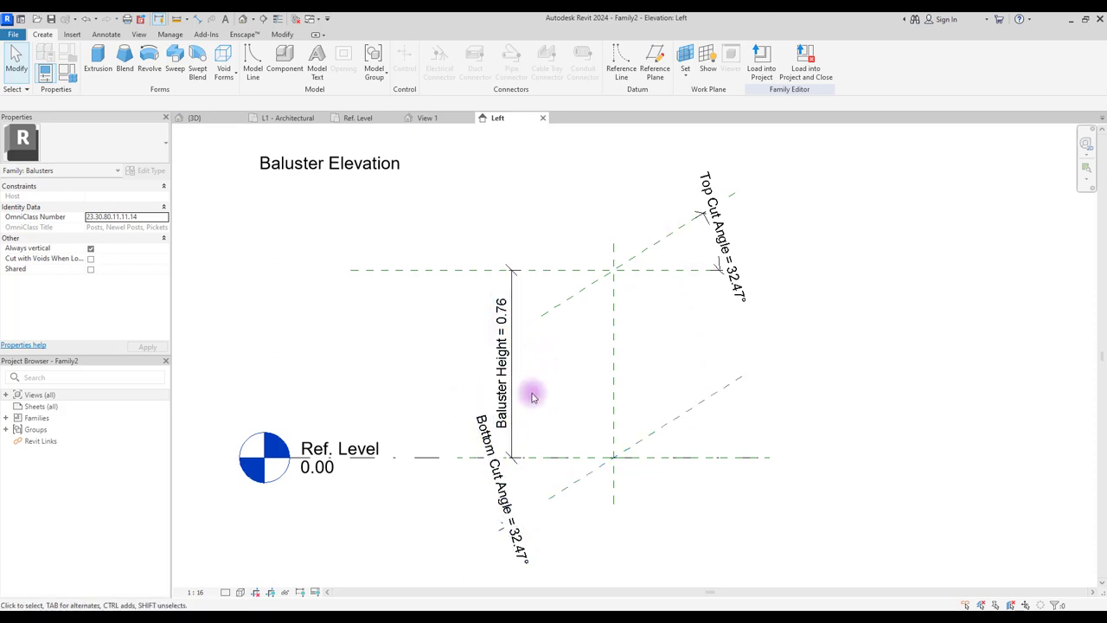
# Set the Baluster Height parameter to 0.90 in the family types
pyautogui.click(69, 74)
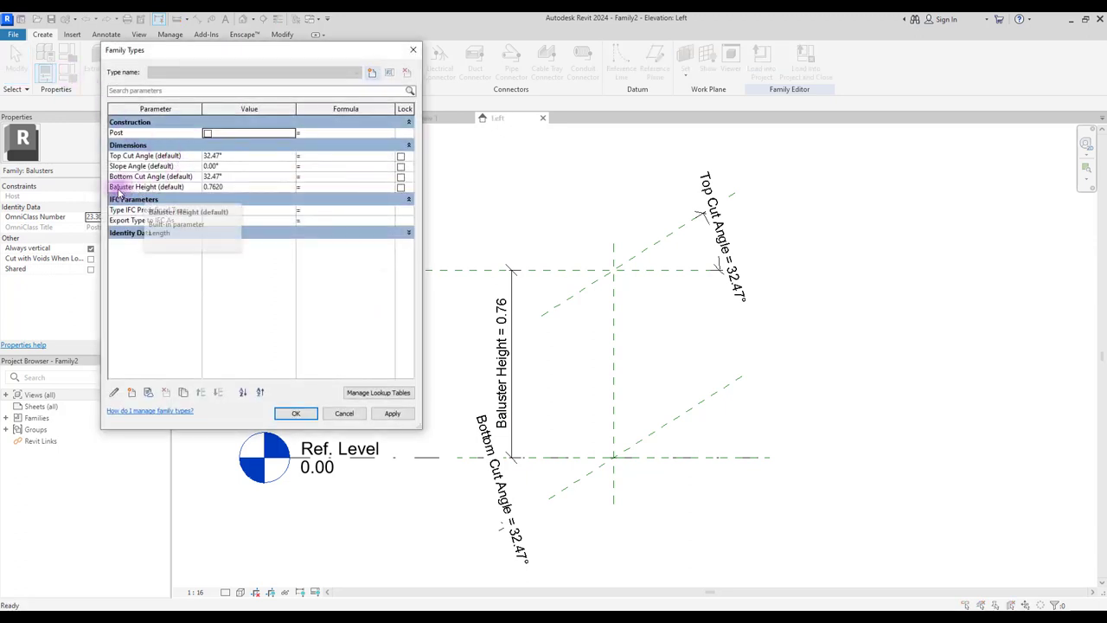
pyautogui.write('0')
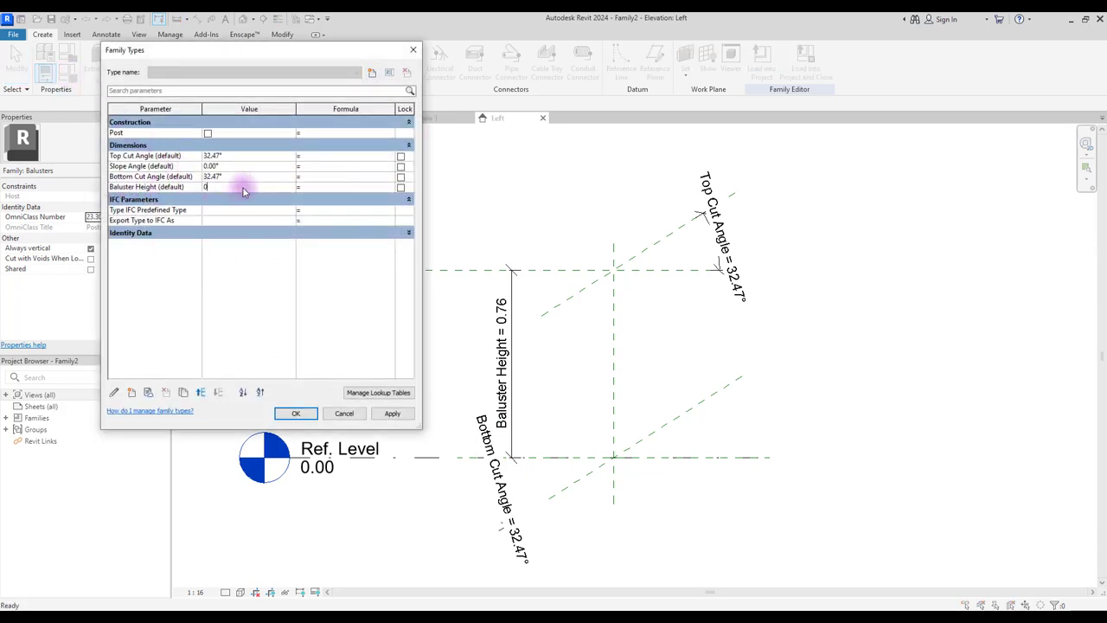
pyautogui.write('.90')
pyautogui.press('Return')
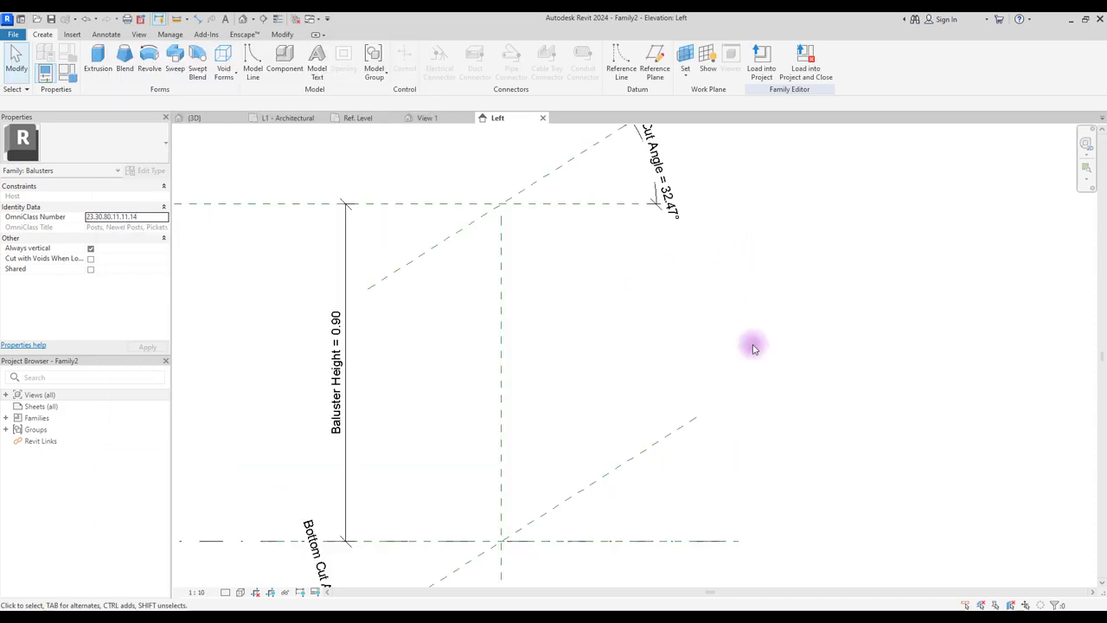
# On the Center (Left/Right) work plane, draw horizontal reference lines about 0.09 m below the Top plane and about 0.08 m above Ref. Level
pyautogui.click(619, 60)
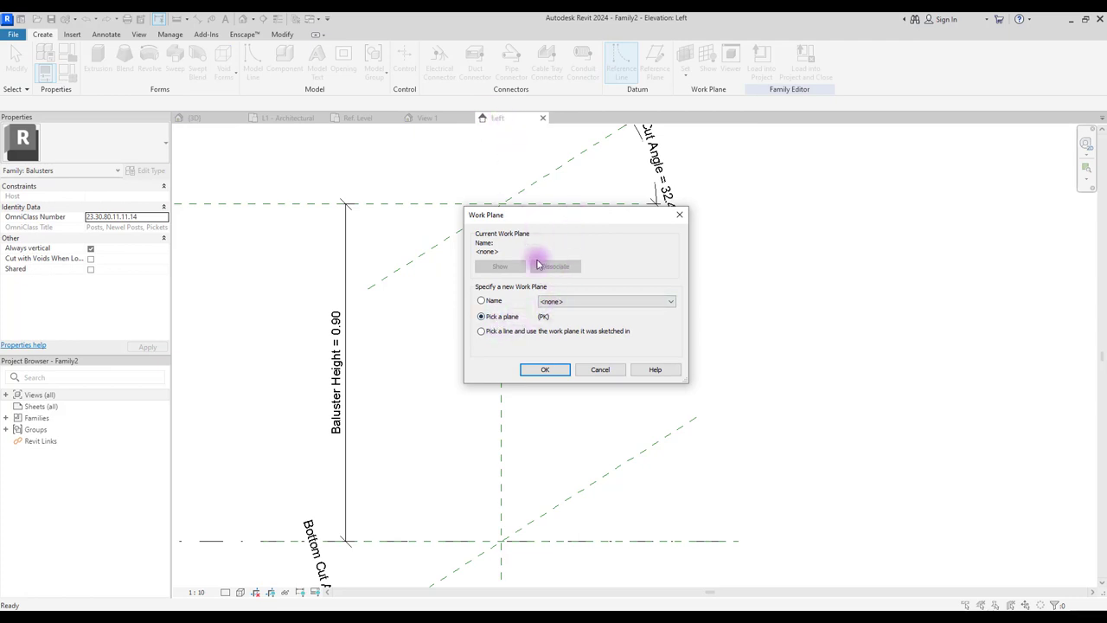
pyautogui.click(555, 301)
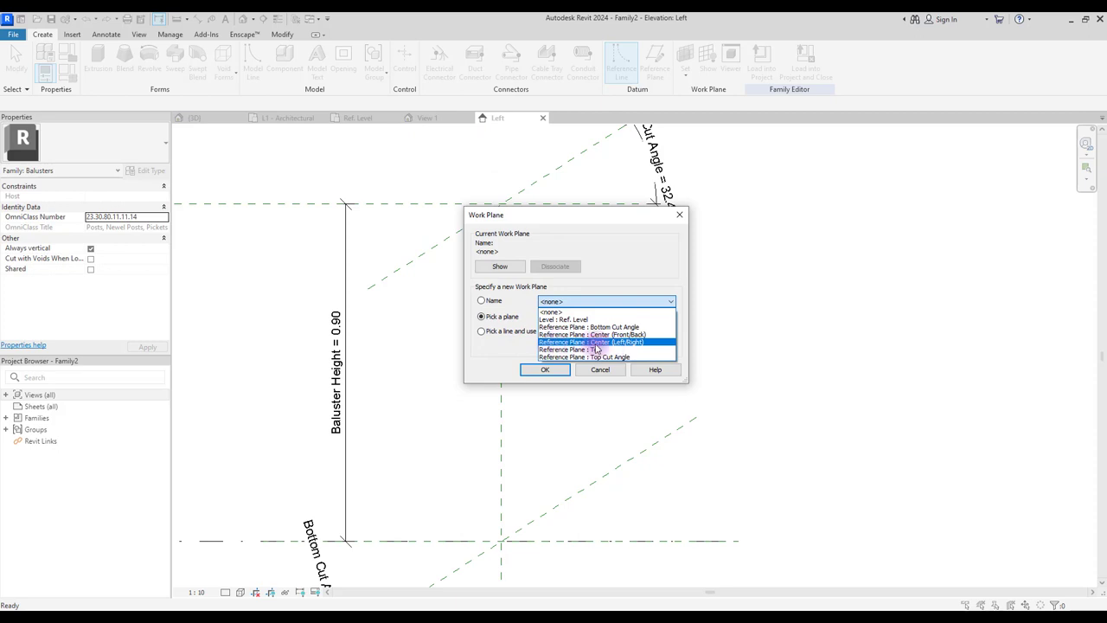
pyautogui.click(629, 345)
pyautogui.click(545, 369)
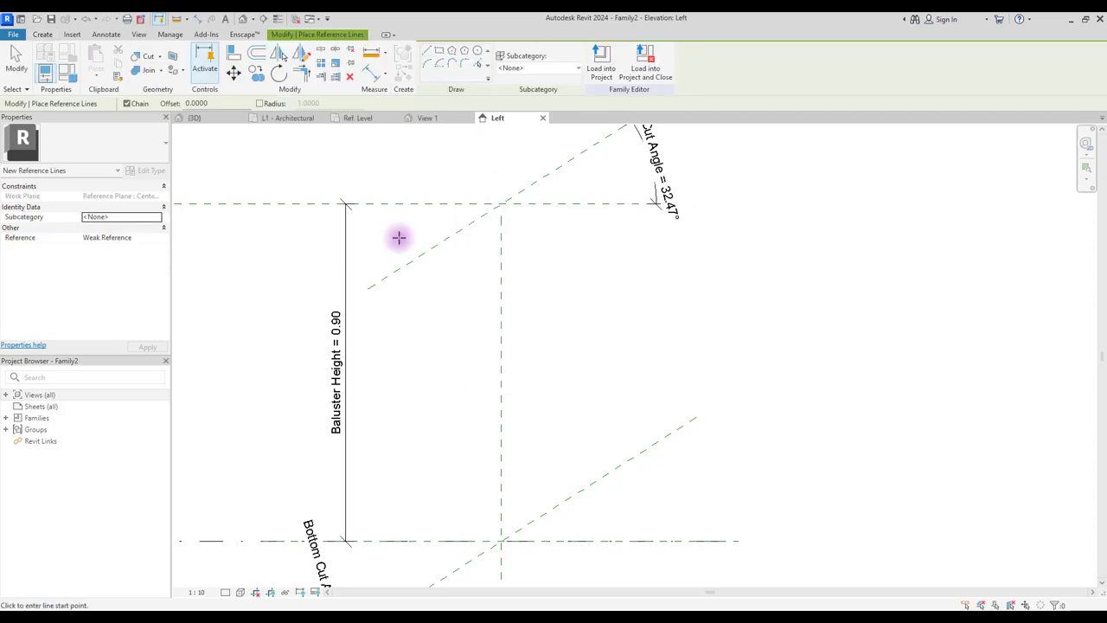
pyautogui.click(398, 237)
pyautogui.click(631, 237)
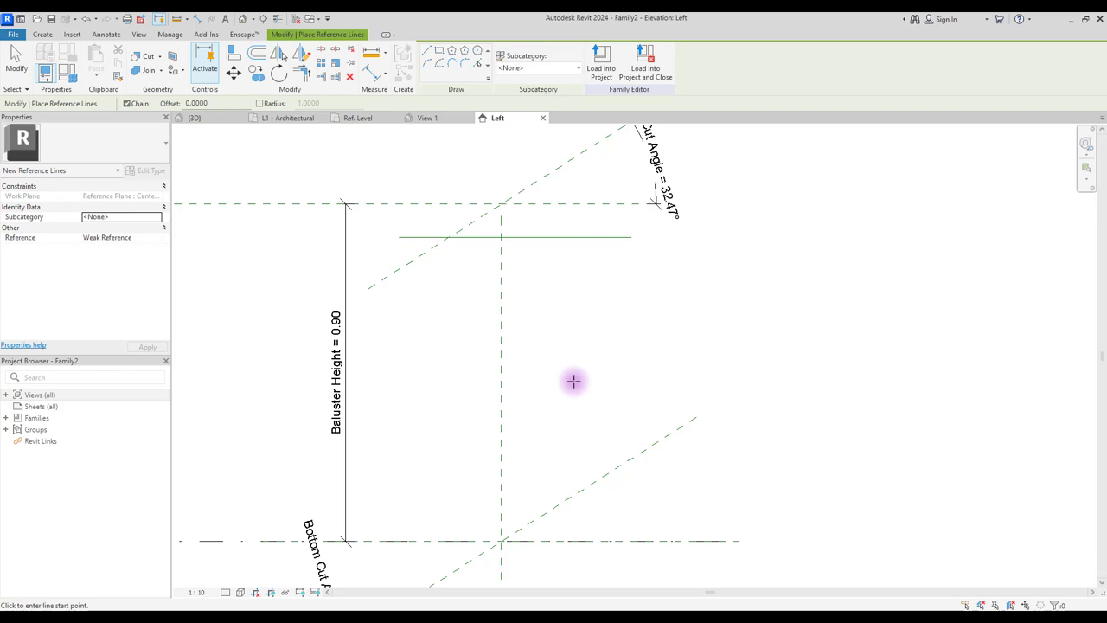
pyautogui.click(387, 510)
pyautogui.click(630, 509)
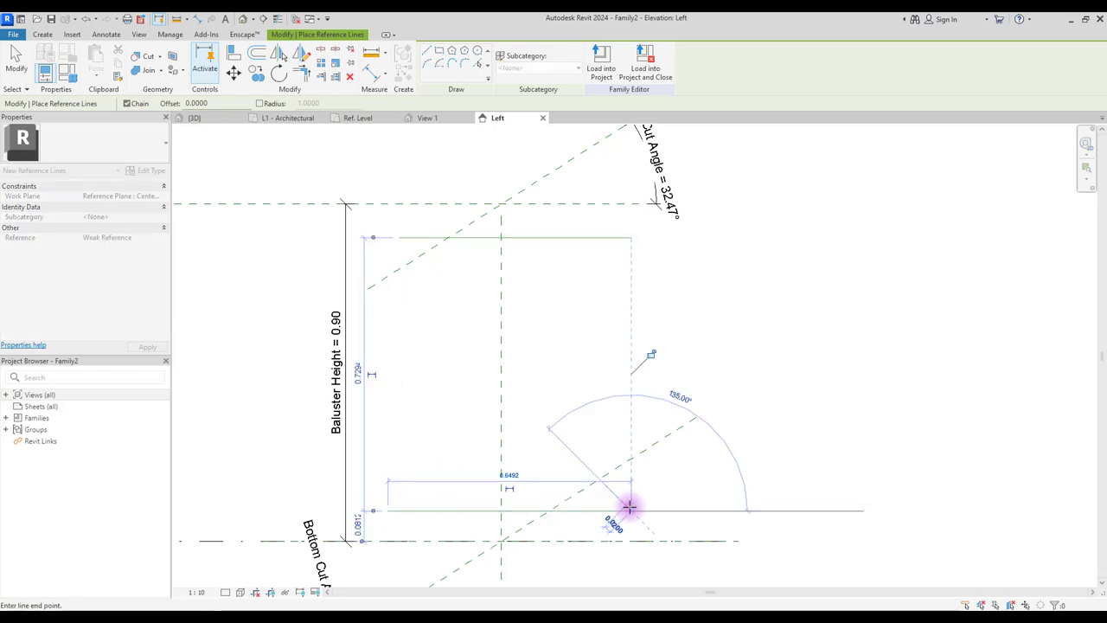
pyautogui.press('Escape')
# Draw two closely spaced horizontal reference lines, each about 0.46 m long, across the center plane near the baluster's mid-height
pyautogui.click(424, 352)
pyautogui.click(595, 353)
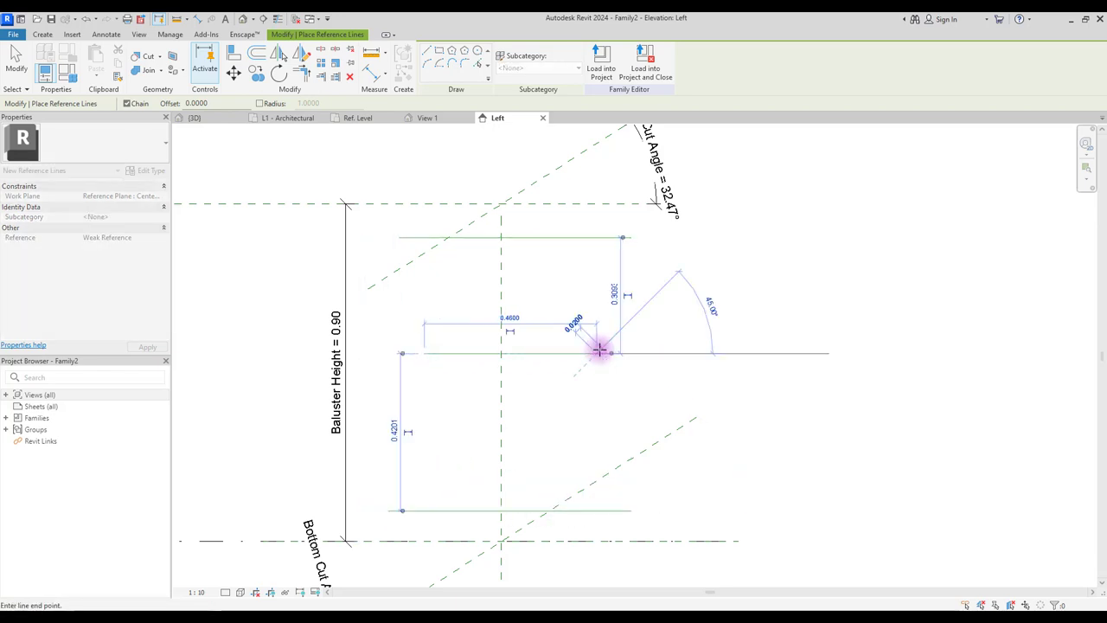
pyautogui.press('Escape')
pyautogui.click(425, 374)
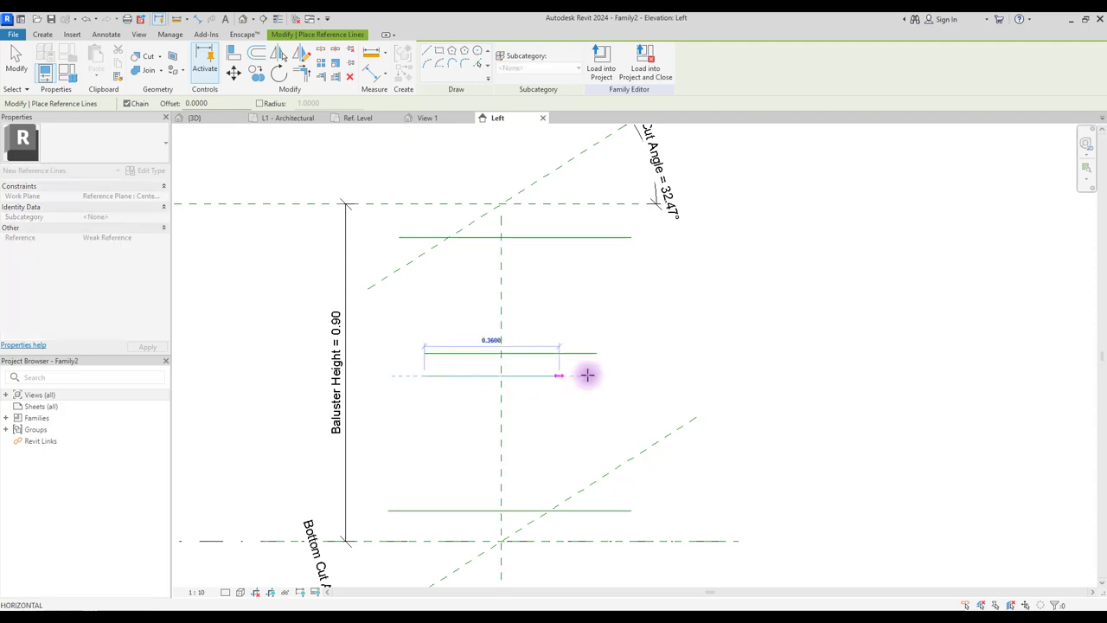
pyautogui.click(598, 374)
pyautogui.press('Escape')
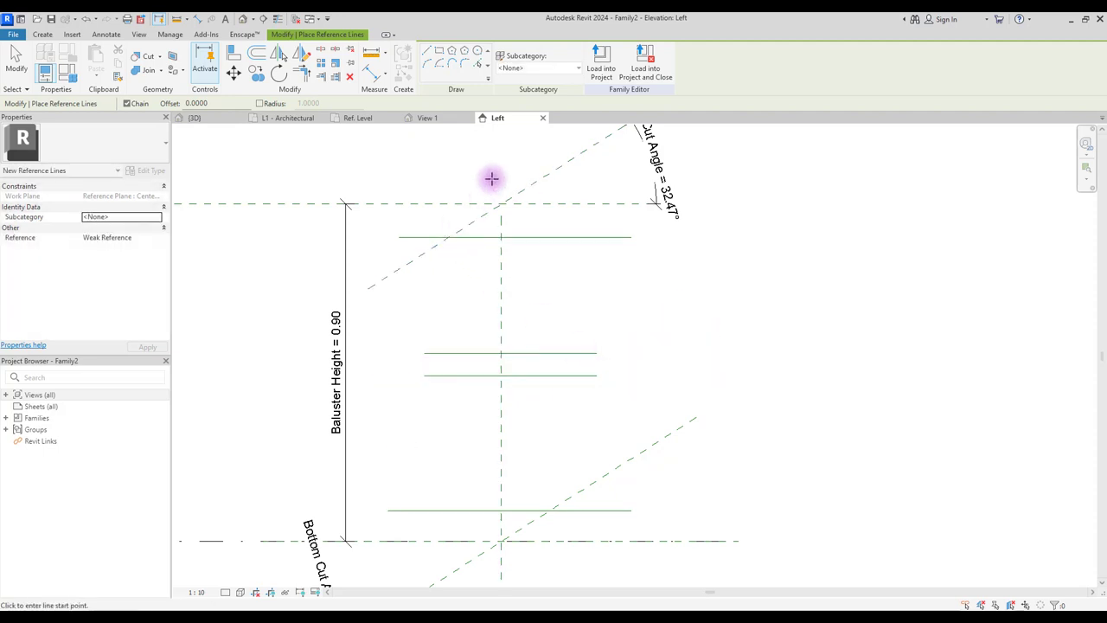
# Draw a vertical reference line on each side of the center plane, offset about 0.04 m and 0.06 m, spanning the full baluster height
pyautogui.click(489, 166)
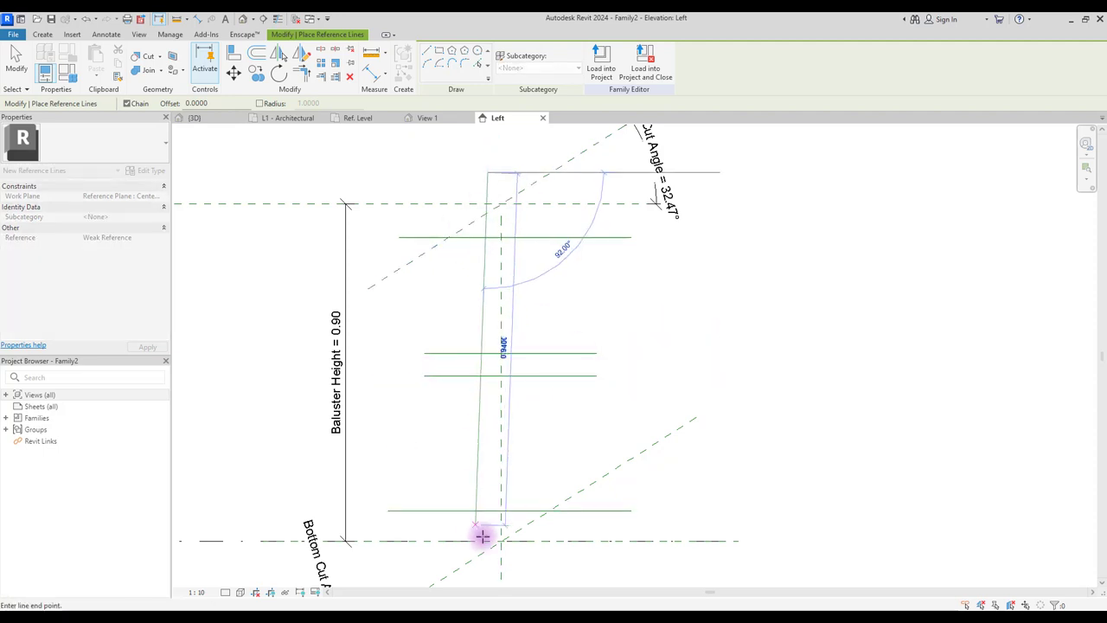
pyautogui.click(489, 574)
pyautogui.press('Escape')
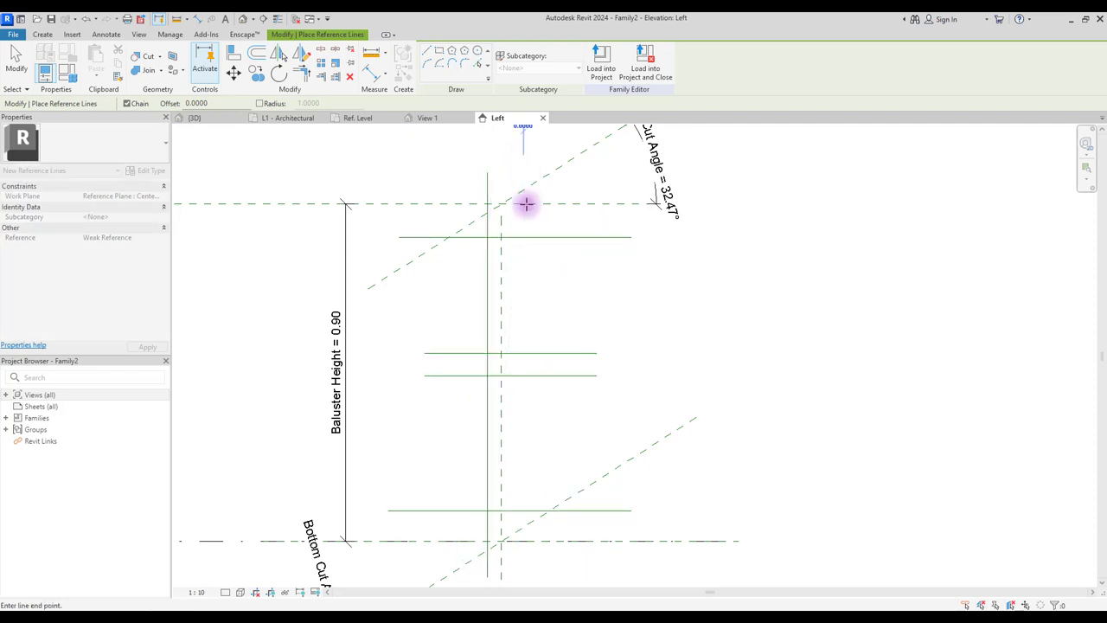
pyautogui.press('Escape')
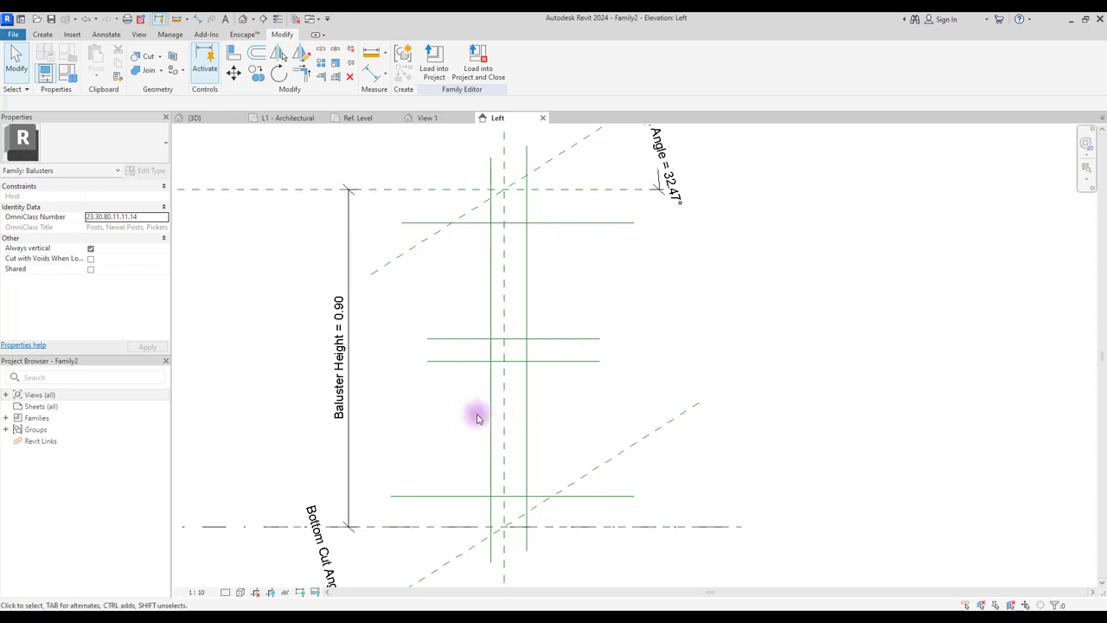
# Dimension the uppermost horizontal line to the Top plane and the lowest to Ref. Level, labeling both with a new type parameter A
pyautogui.click(106, 35)
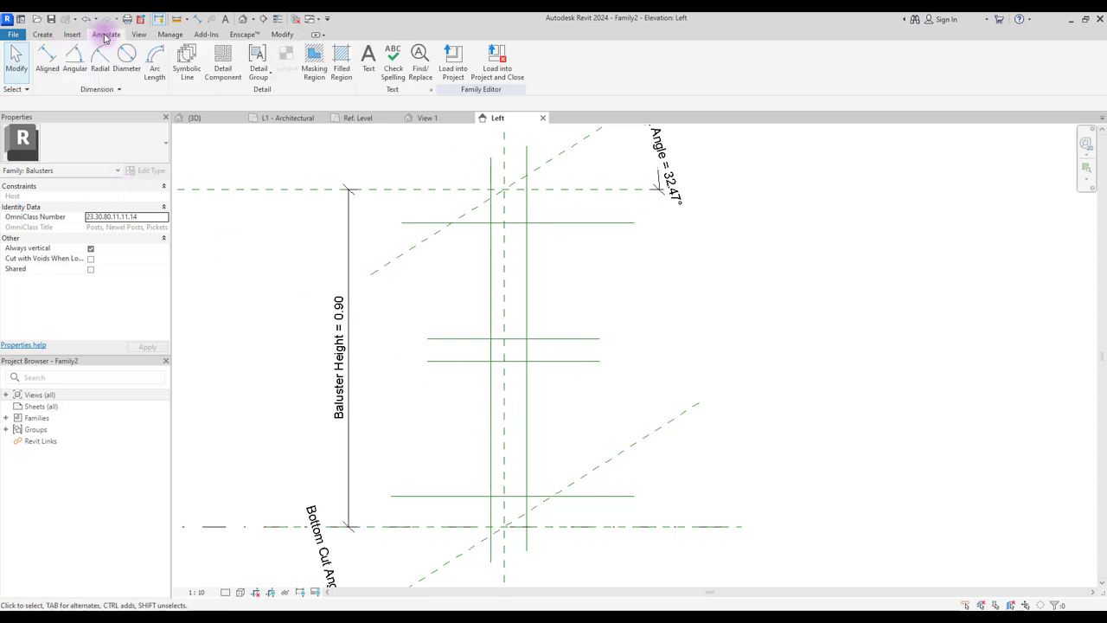
pyautogui.click(51, 65)
pyautogui.click(415, 216)
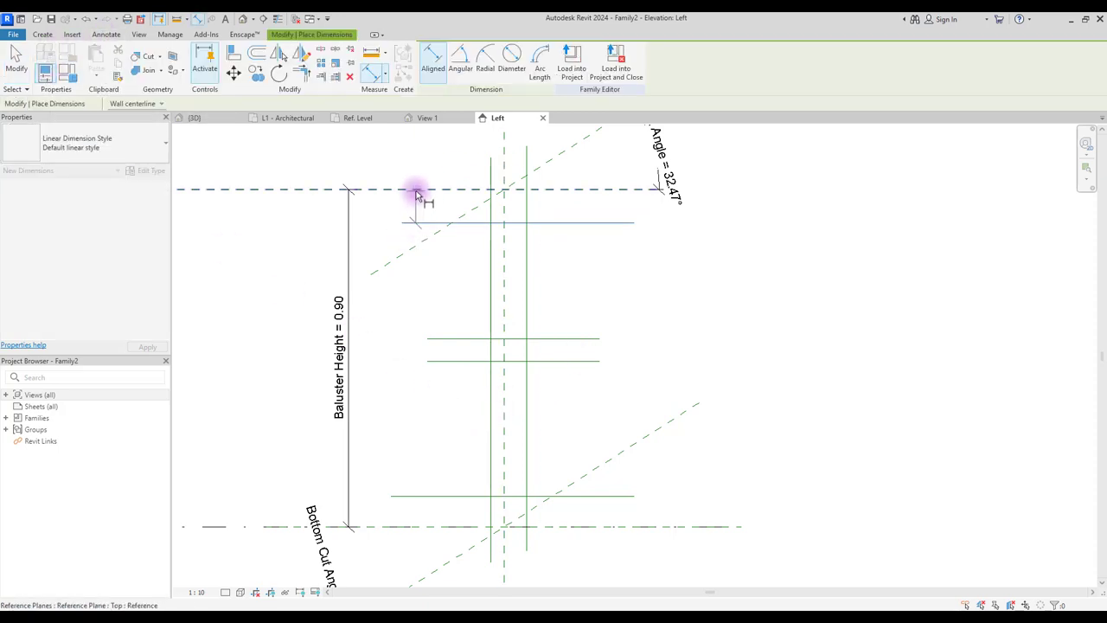
pyautogui.click(415, 188)
pyautogui.click(392, 166)
pyautogui.click(409, 496)
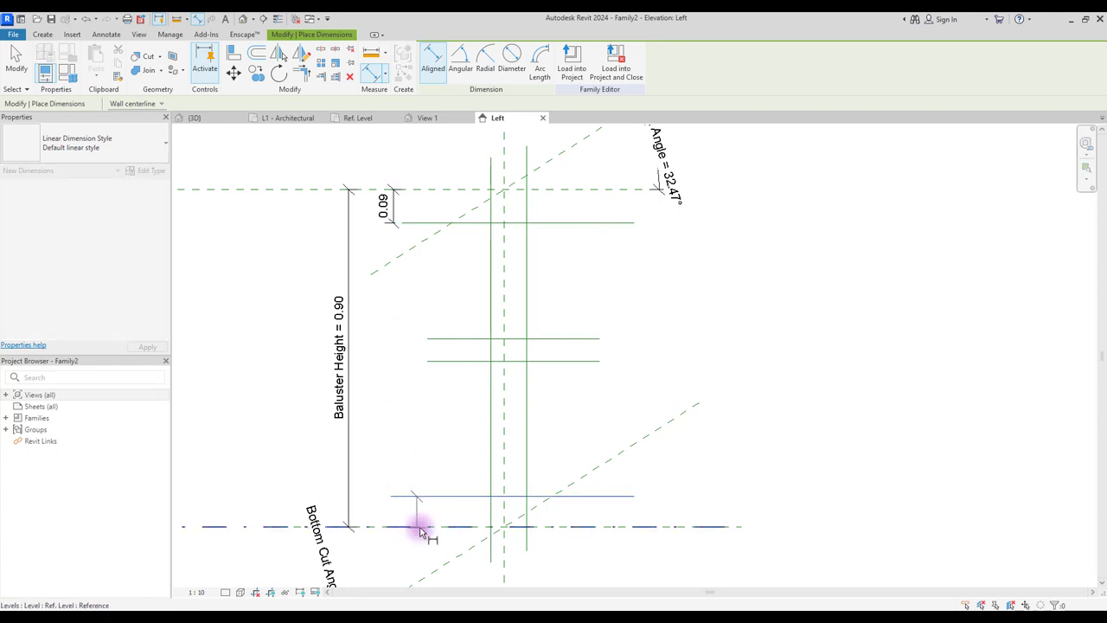
pyautogui.click(419, 526)
pyautogui.click(392, 564)
pyautogui.press('Escape')
pyautogui.press('Escape')
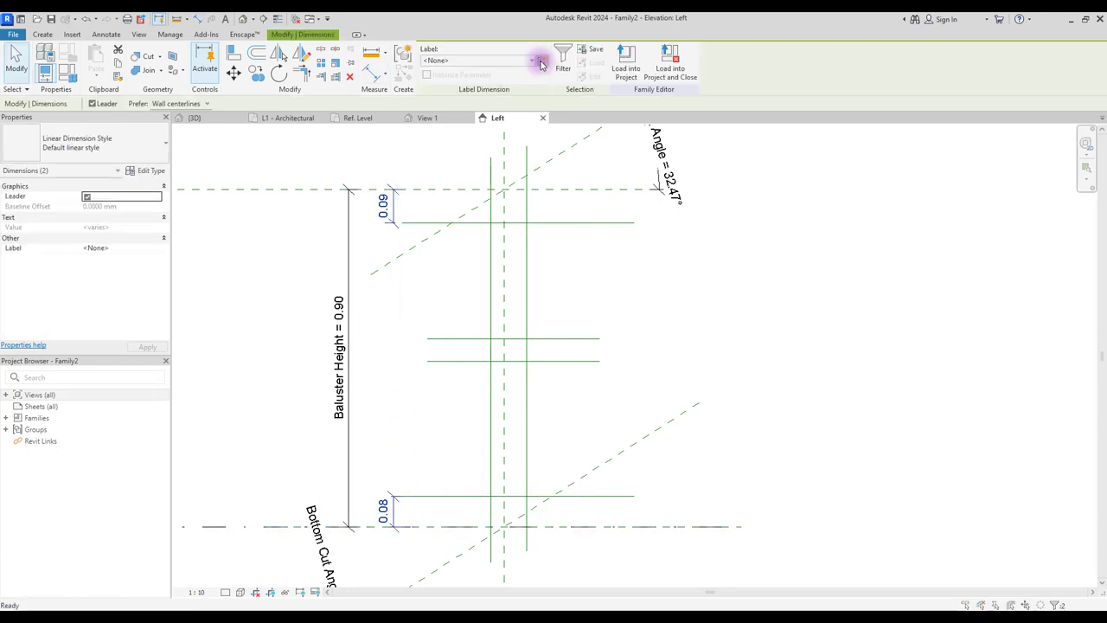
pyautogui.click(541, 64)
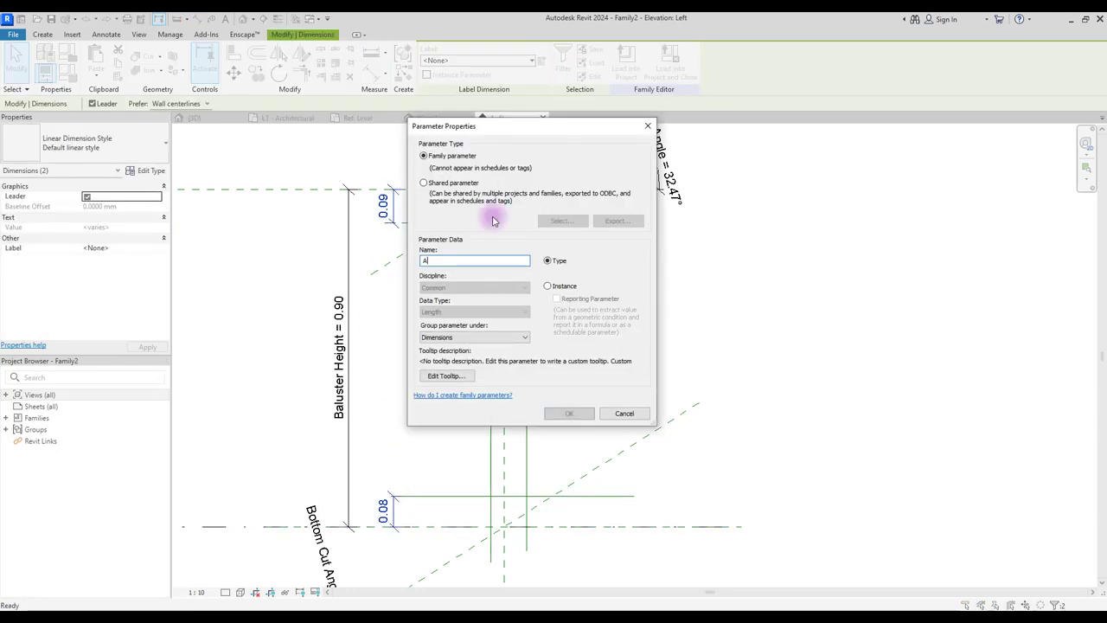
pyautogui.click(568, 412)
# Add aligned dimensions from the uppermost to the upper middle reference line and from the lower middle to the lowest line
pyautogui.click(106, 33)
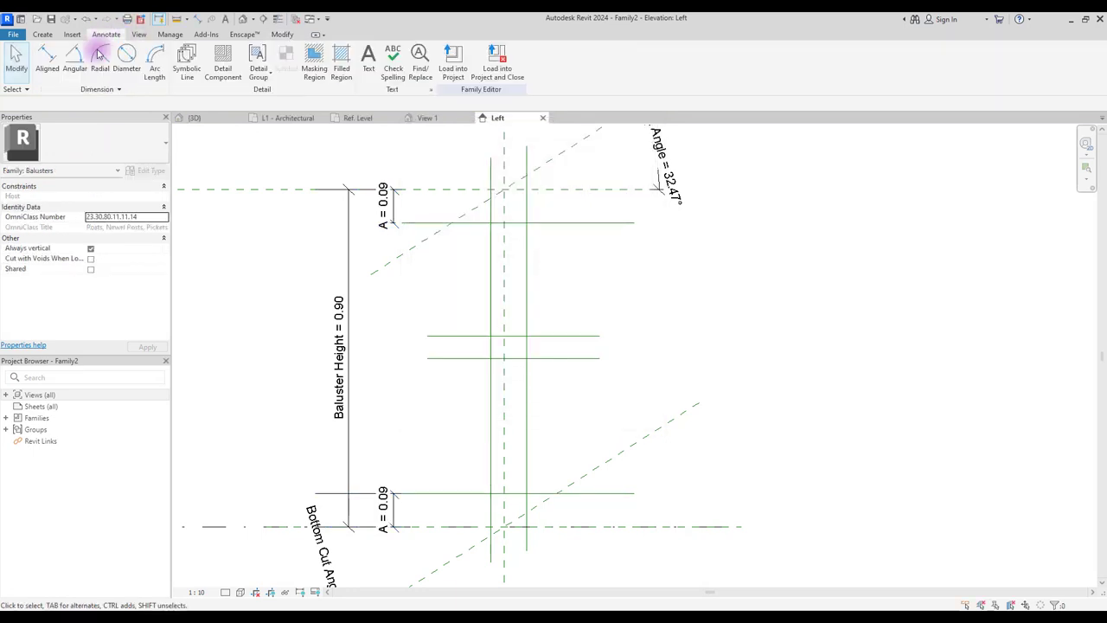
pyautogui.click(54, 58)
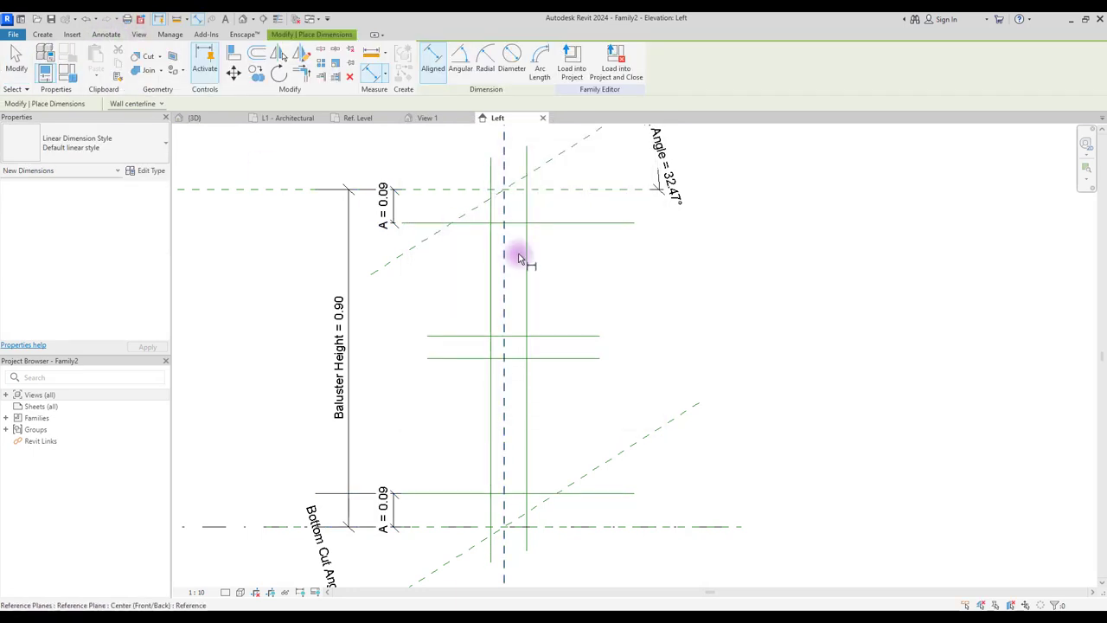
pyautogui.click(567, 222)
pyautogui.click(571, 336)
pyautogui.click(596, 453)
pyautogui.click(573, 358)
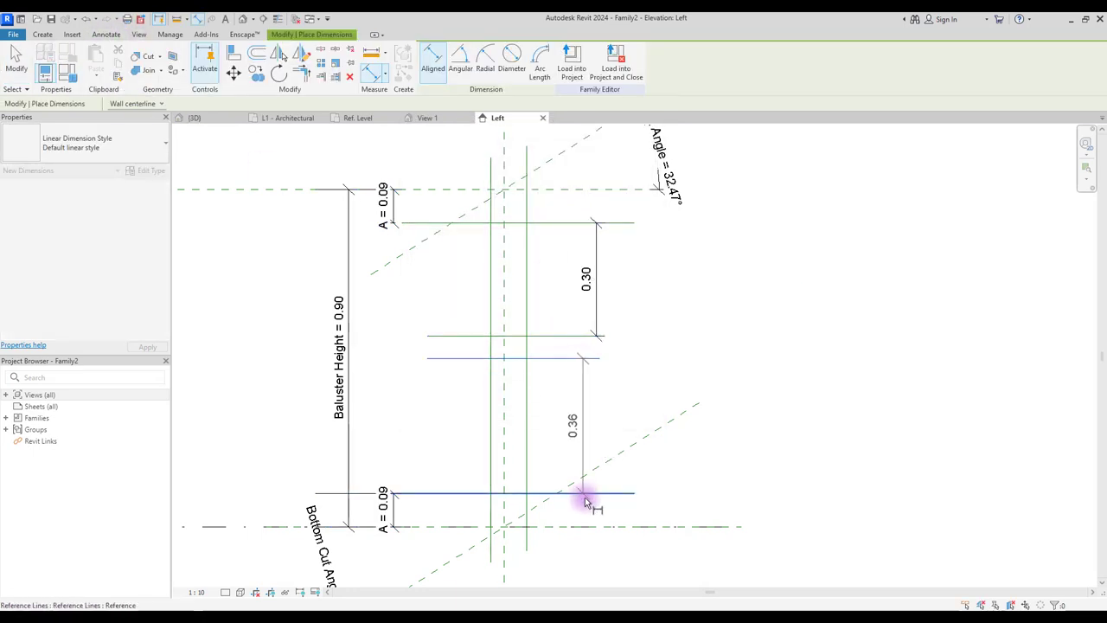
pyautogui.click(584, 493)
pyautogui.click(597, 510)
pyautogui.press('Escape')
pyautogui.press('Escape')
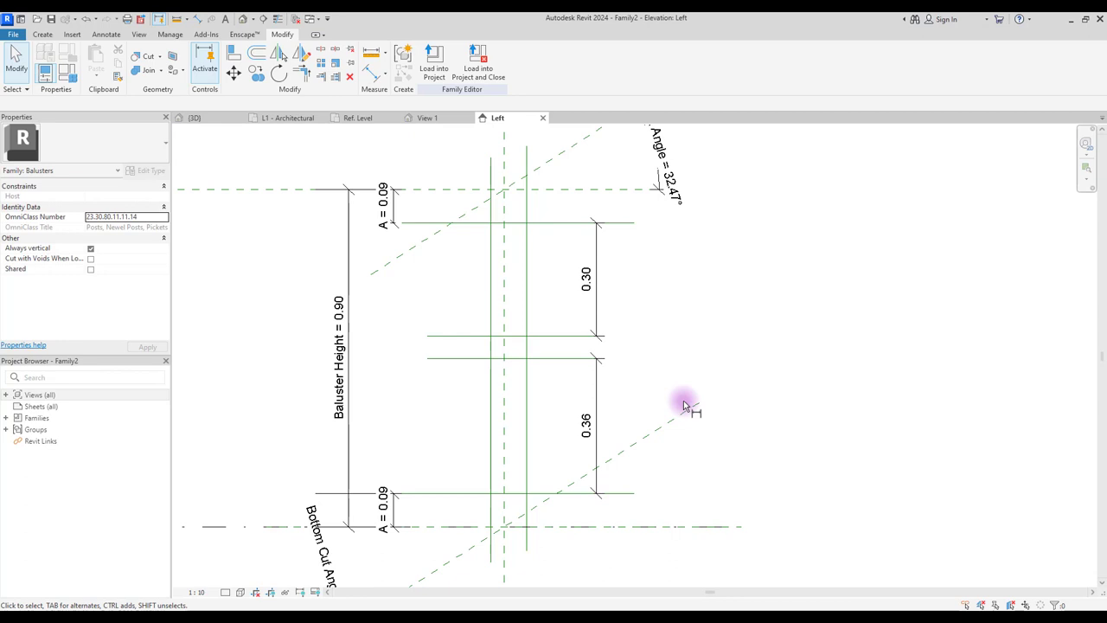
# Label the two dimensions between the outer and middle horizontal lines with a new type parameter B
pyautogui.click(595, 381)
pyautogui.keyDown('ctrl'); pyautogui.click(593, 279); pyautogui.keyUp('ctrl')
pyautogui.click(541, 61)
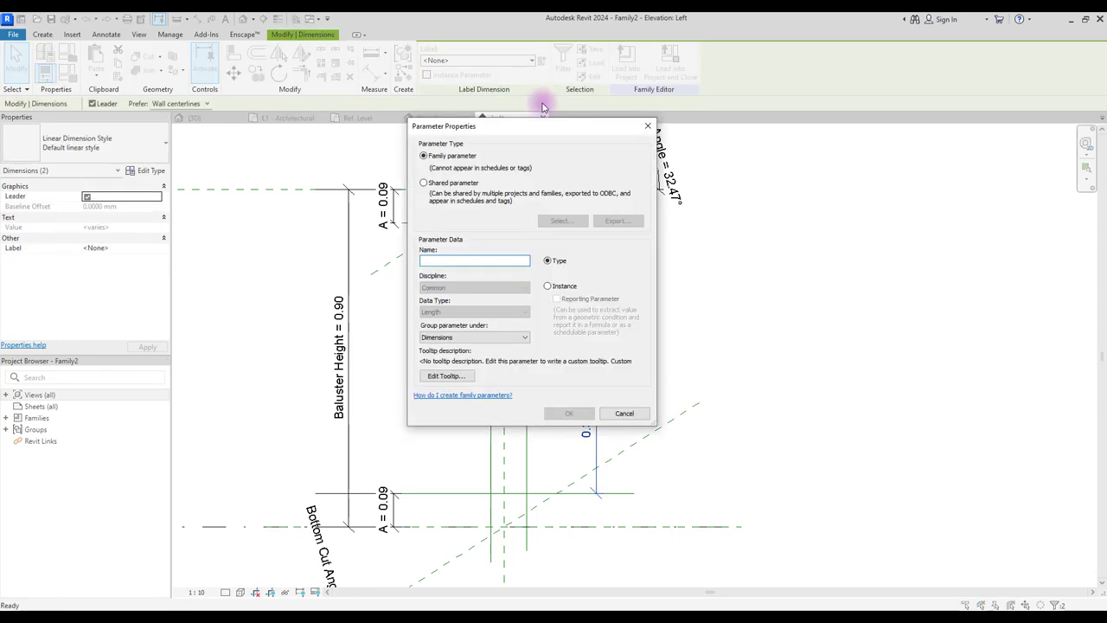
pyautogui.write('B')
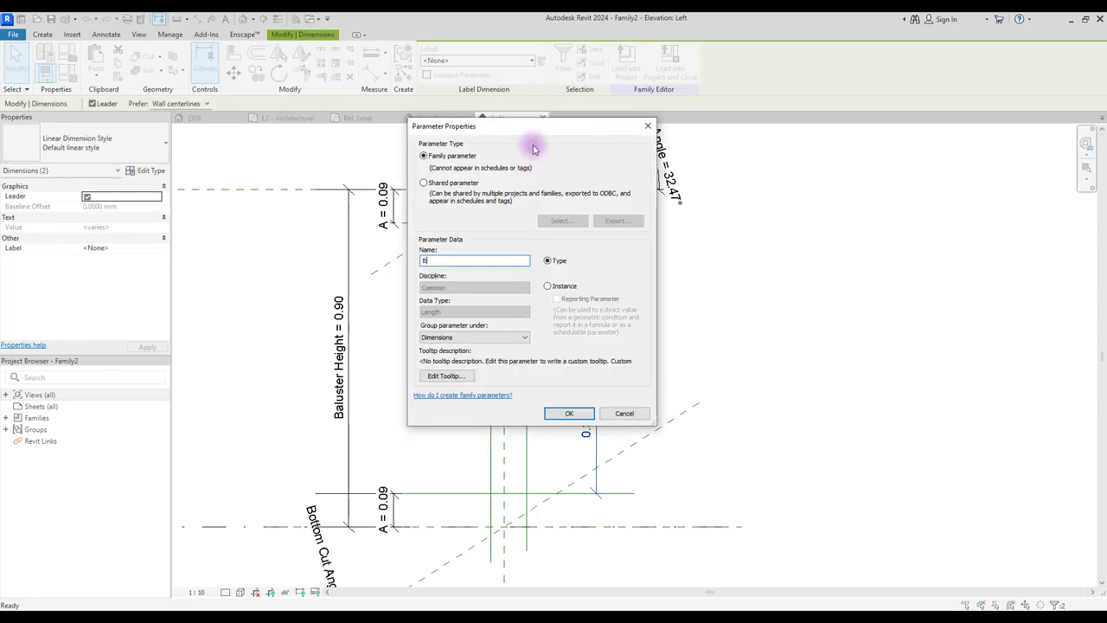
pyautogui.click(569, 413)
# Dimension the two vertical reference lines through the center plane above the baluster and make the segments equal
pyautogui.click(106, 34)
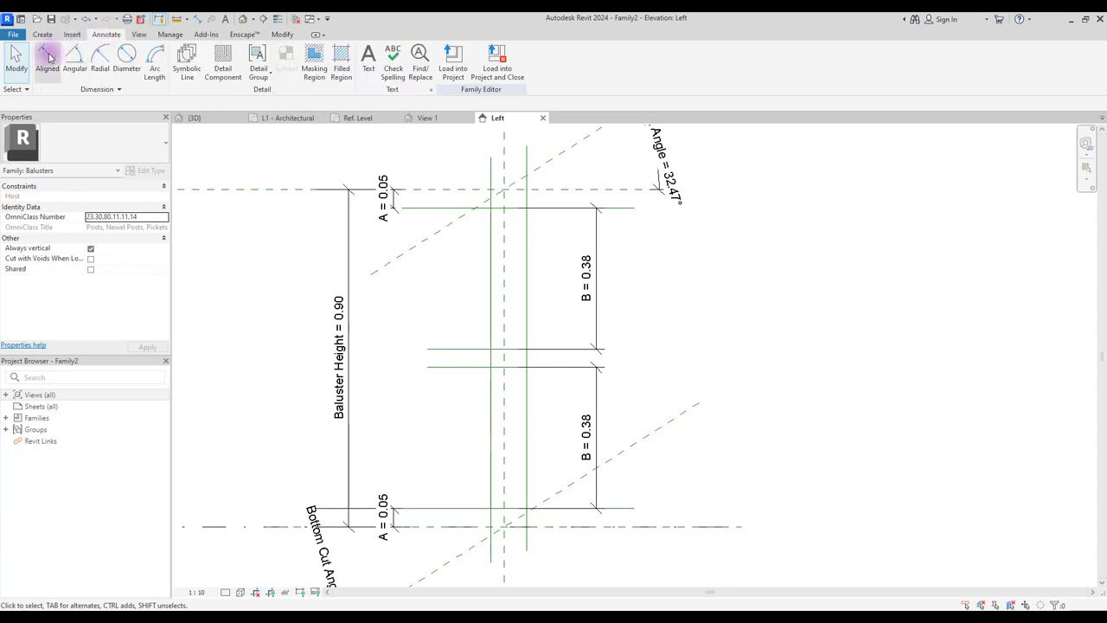
pyautogui.click(49, 57)
pyautogui.click(489, 264)
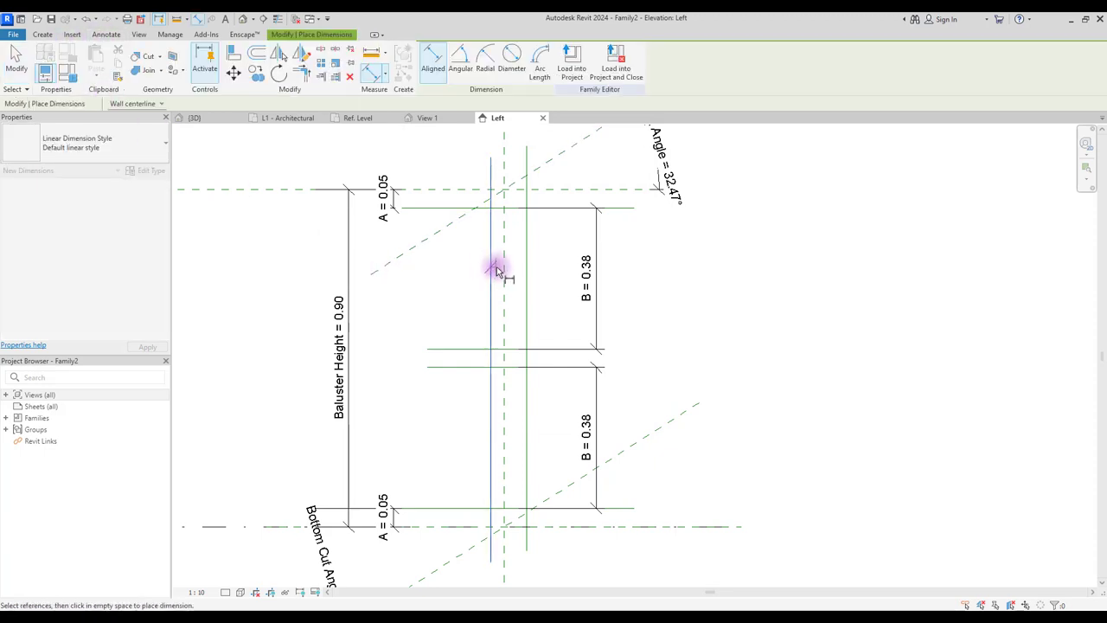
pyautogui.click(526, 281)
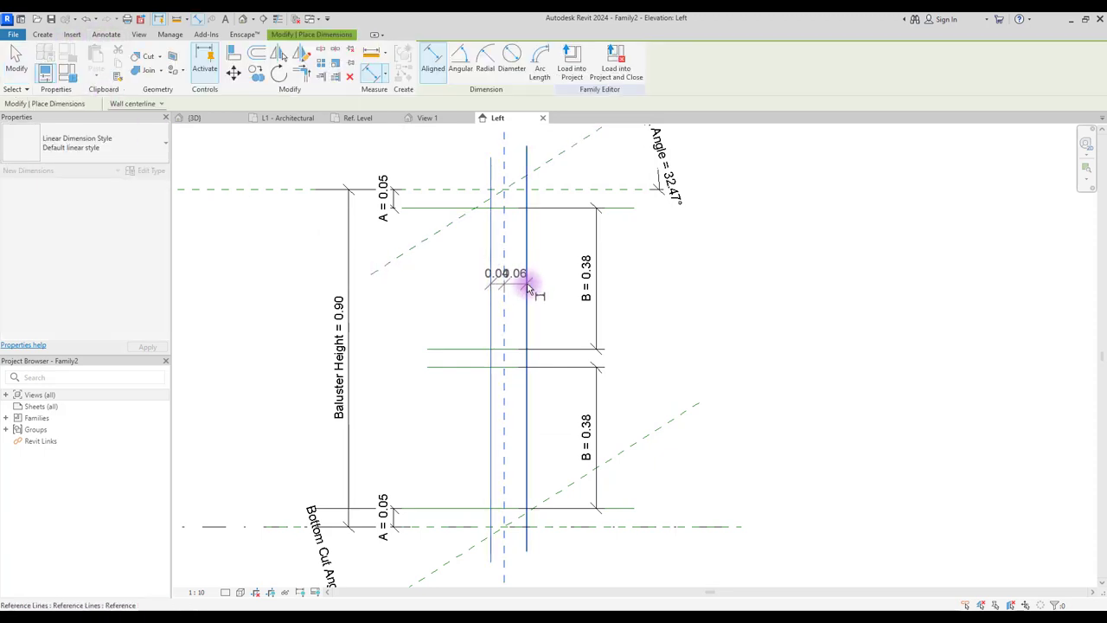
pyautogui.scroll(-3, 524, 298)
pyautogui.click(632, 209)
pyautogui.click(518, 191)
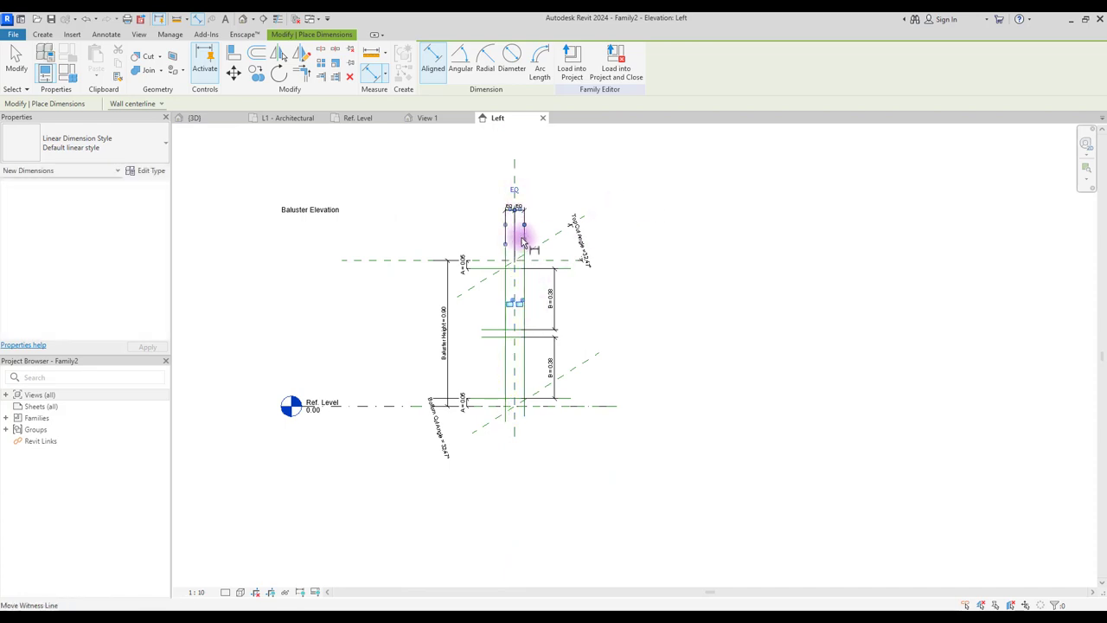
# Add an overall aligned dimension between the two vertical reference lines, placed above the equal-segment dimension
pyautogui.scroll(4, 523, 236)
pyautogui.click(484, 422)
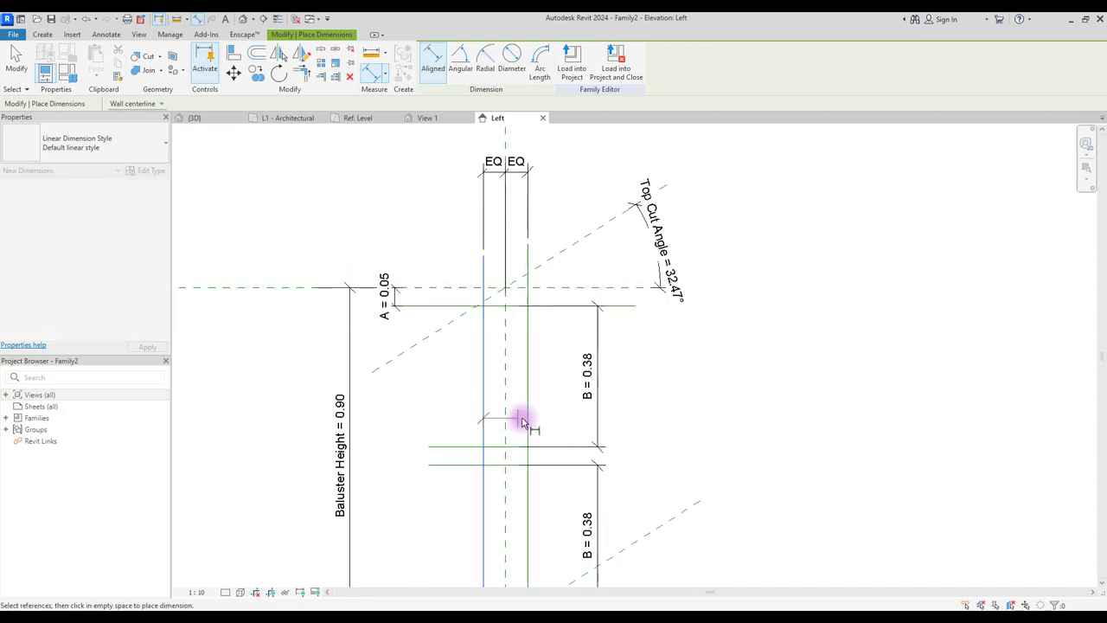
pyautogui.click(525, 420)
pyautogui.click(567, 144)
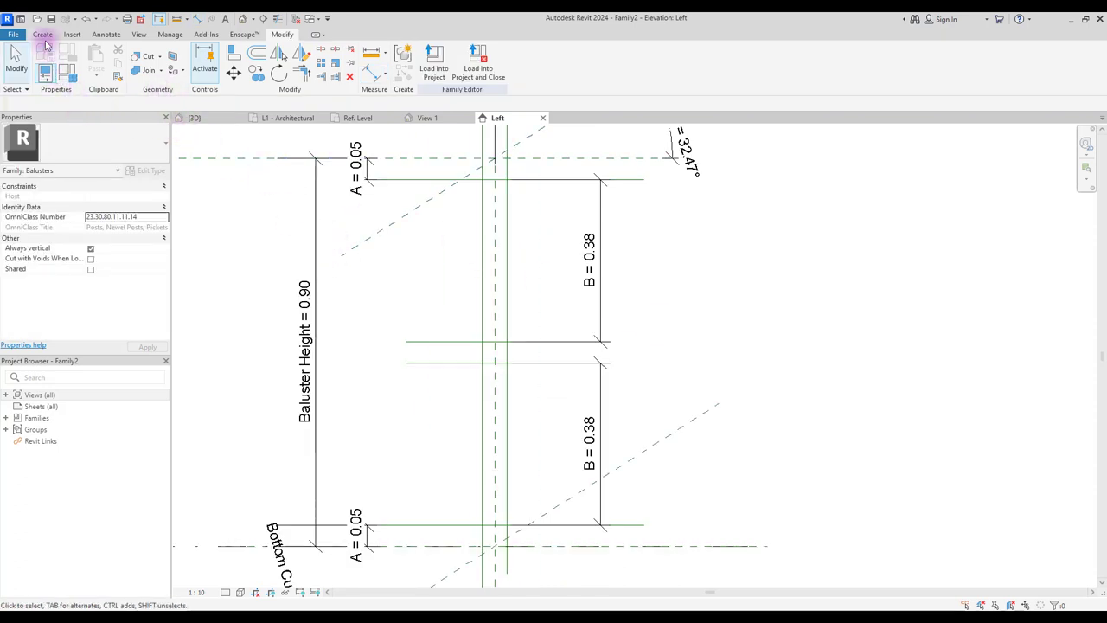
# Start an extrusion and sketch a rectangle between the vertical lines and the upper two horizontal reference lines, locking its edges to them
pyautogui.click(41, 34)
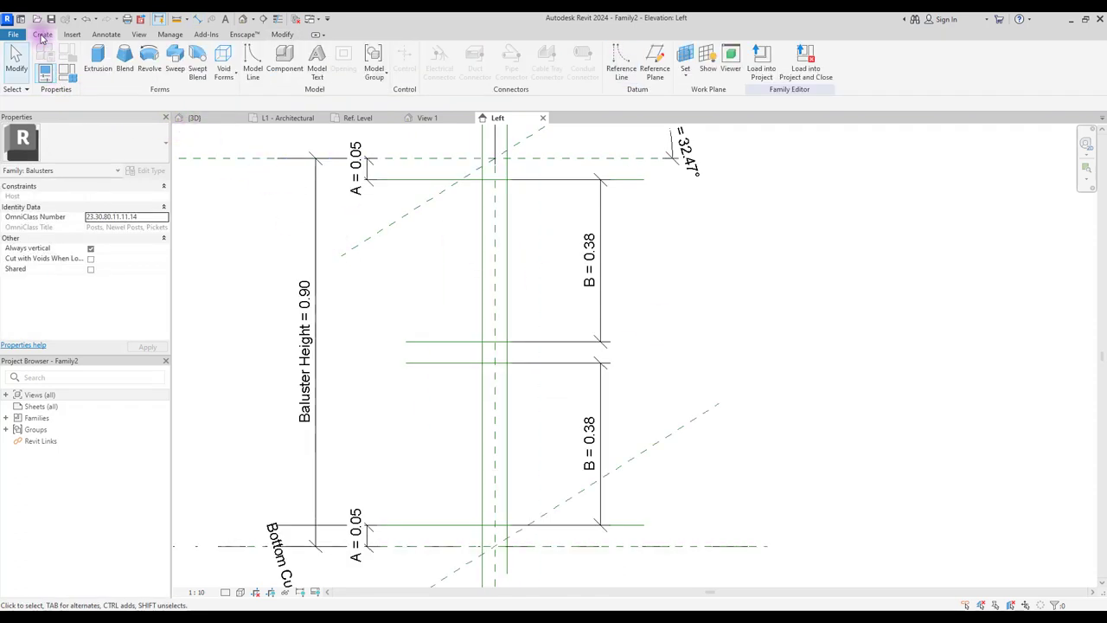
pyautogui.click(97, 60)
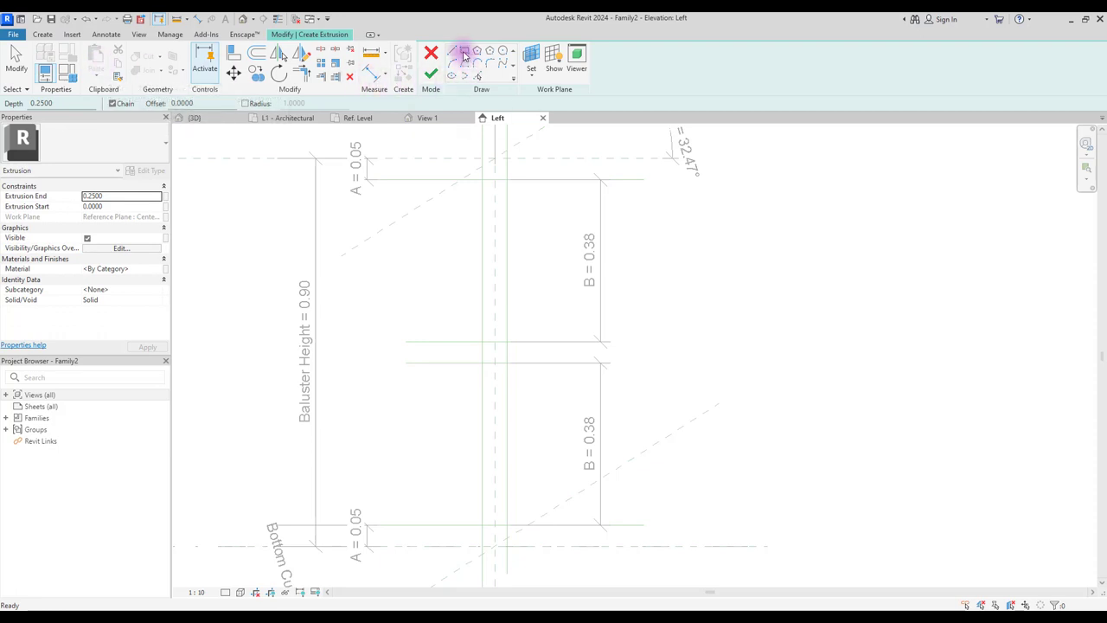
pyautogui.click(467, 55)
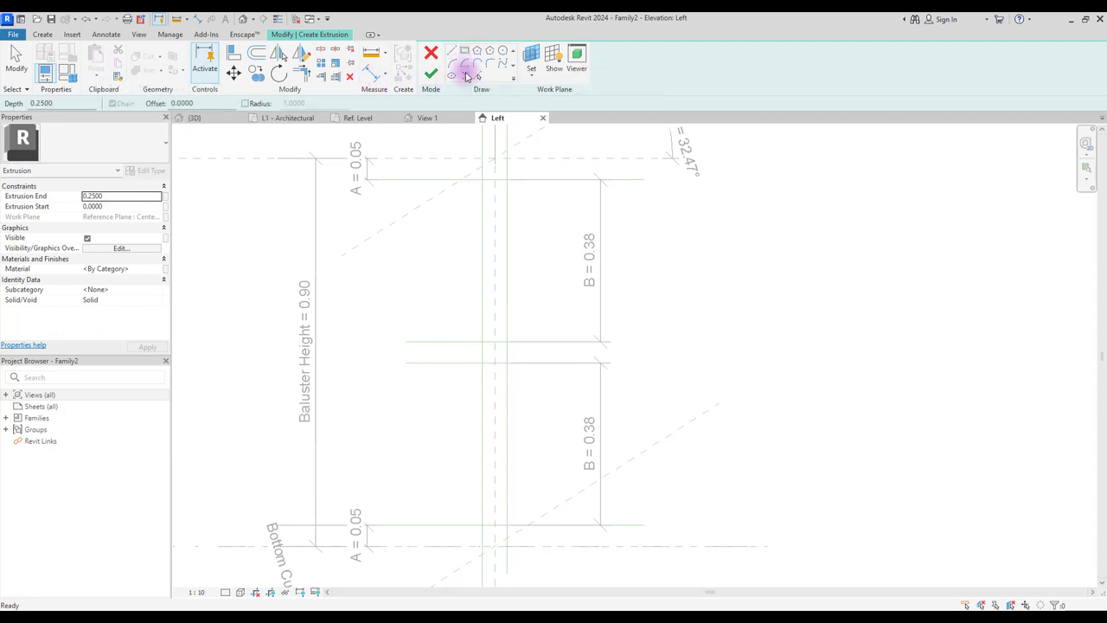
pyautogui.click(486, 177)
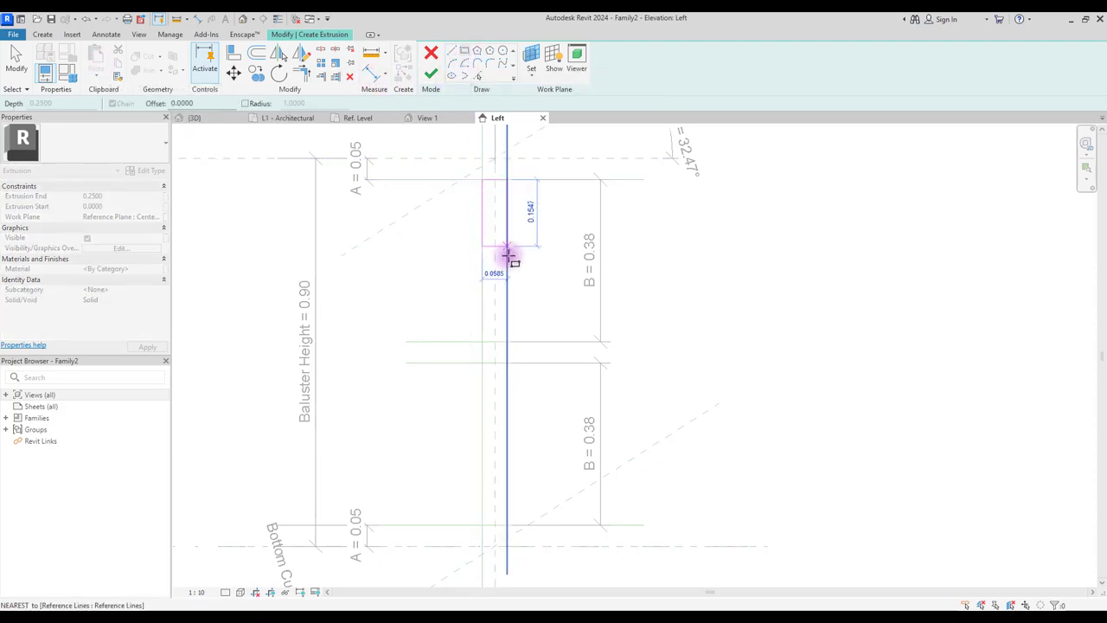
pyautogui.click(507, 341)
pyautogui.click(528, 331)
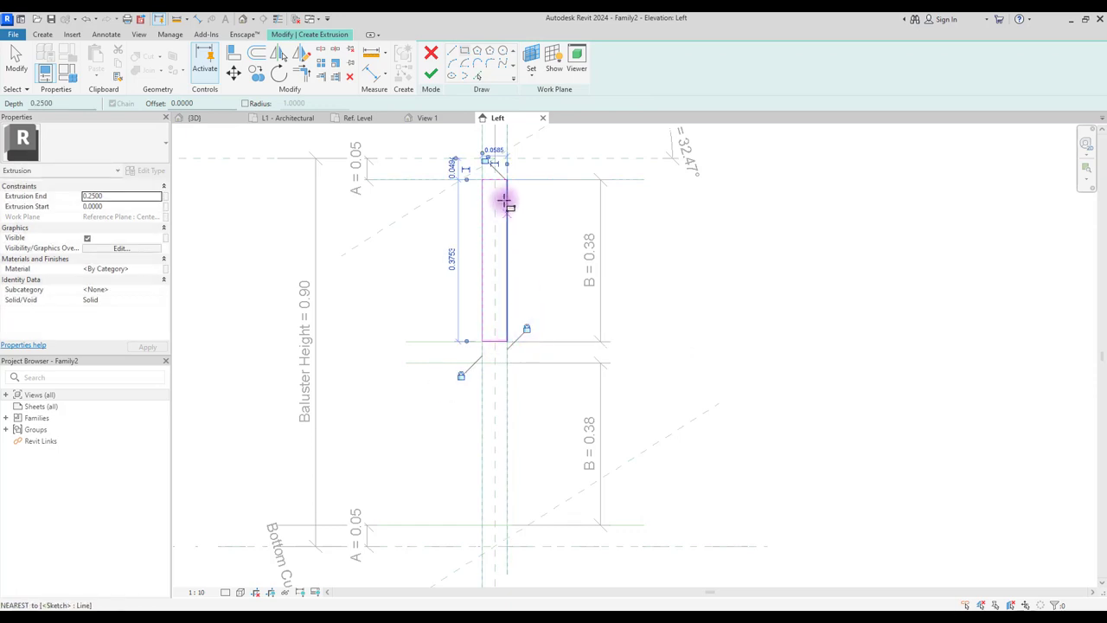
pyautogui.click(487, 160)
pyautogui.press('Escape')
# Sketch an inner rectangle inside the upper one with a 0.01 m inward offset
pyautogui.scroll(1, 435, 171)
pyautogui.moveTo(435, 170); pyautogui.dragTo(421, 208, button='middle')
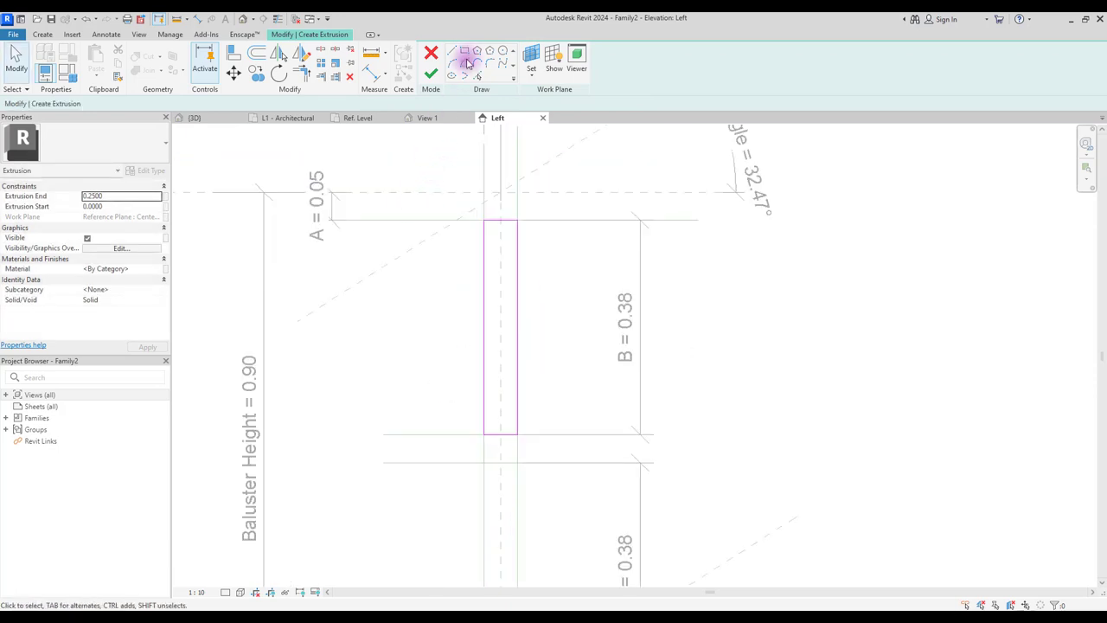
pyautogui.click(467, 54)
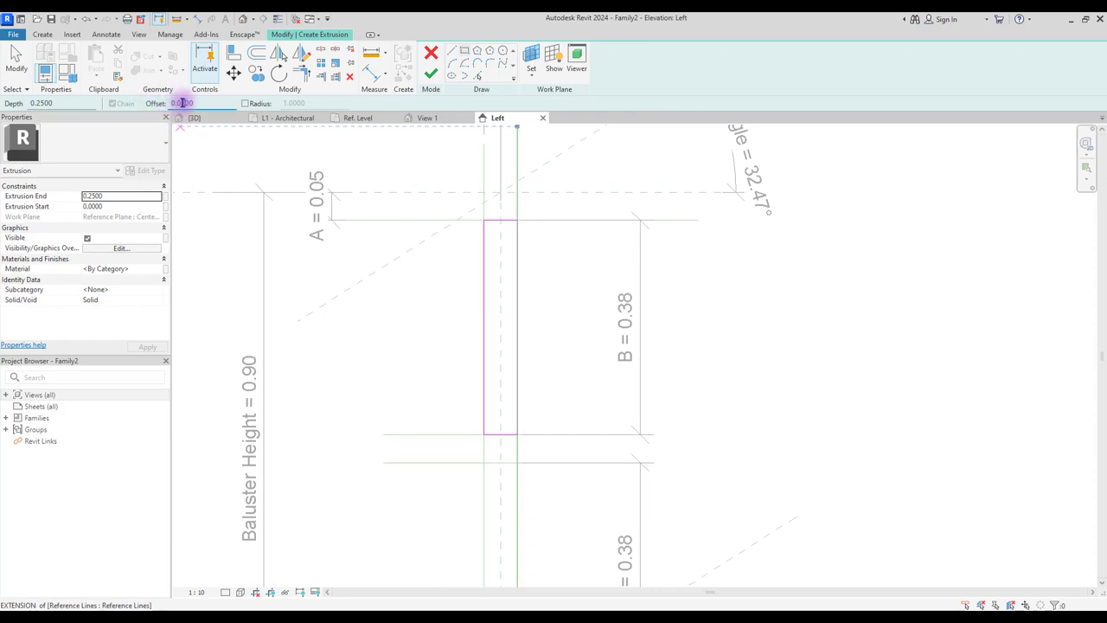
pyautogui.write('0.01')
pyautogui.scroll(1, 525, 296)
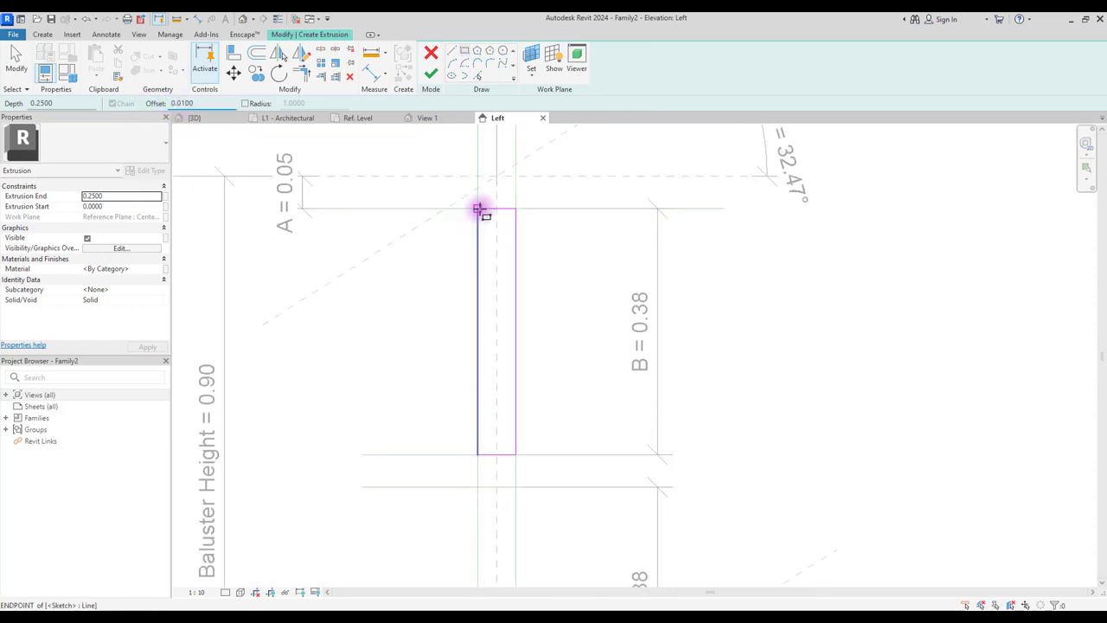
pyautogui.click(478, 208)
pyautogui.click(478, 210)
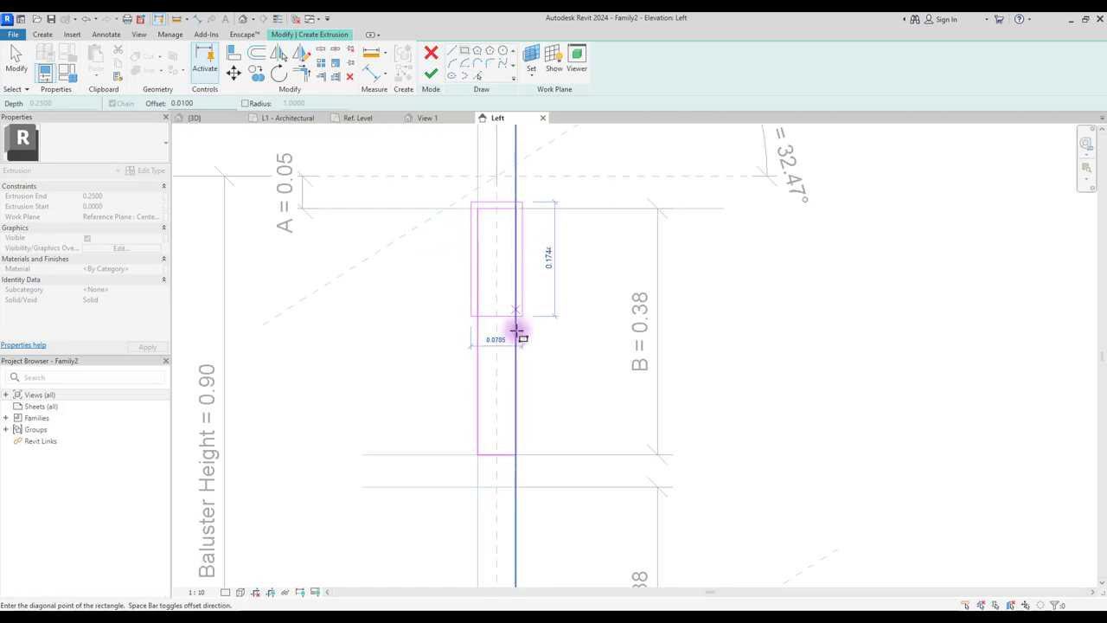
pyautogui.click(516, 455)
pyautogui.press('Escape')
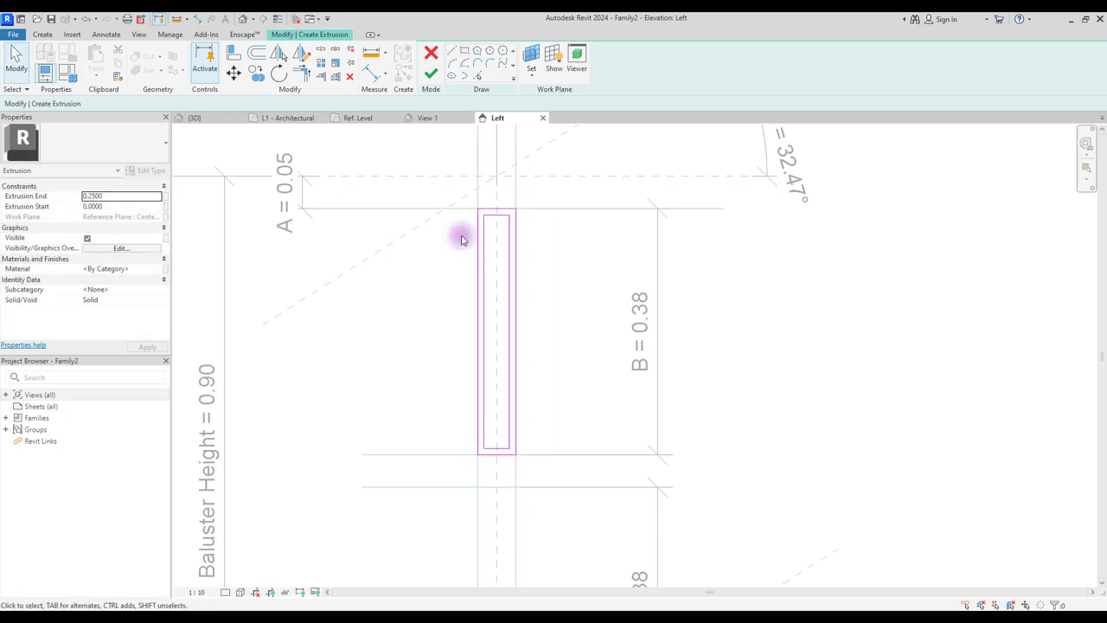
# Sketch a rectangle about 0.04 by 0.36 m between the vertical lines, just below the lower middle reference line
pyautogui.scroll(-2, 470, 222)
pyautogui.moveTo(469, 222); pyautogui.dragTo(467, 149, button='middle')
pyautogui.click(465, 50)
pyautogui.click(470, 326)
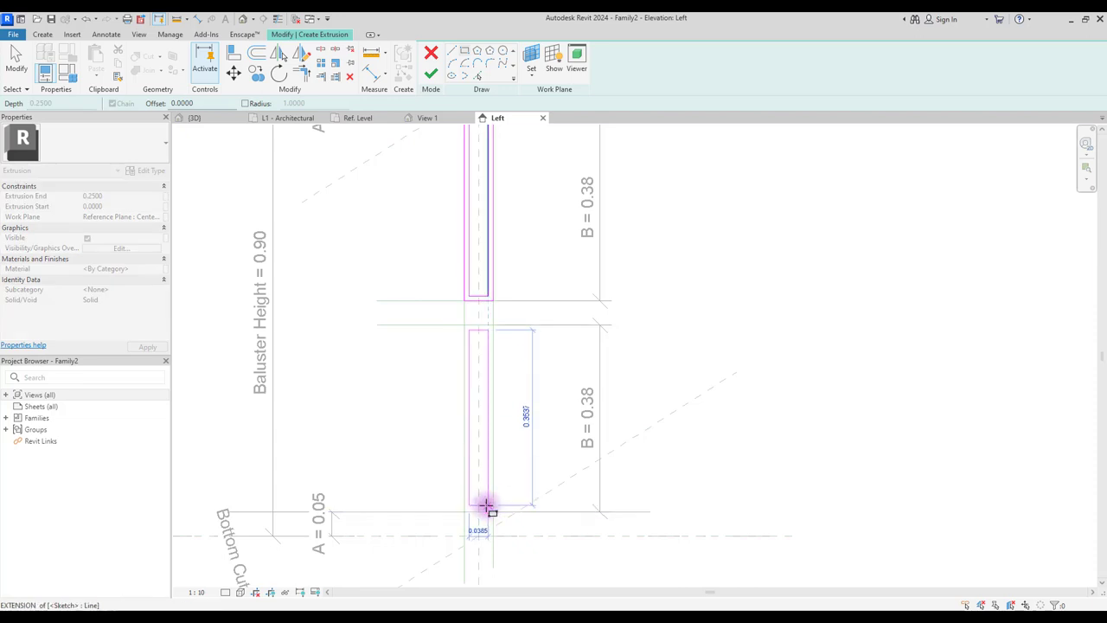
pyautogui.click(488, 505)
# Align the lower rectangle's edges to the surrounding horizontal and vertical reference lines and lock the alignments
pyautogui.scroll(2, 445, 329)
pyautogui.click(234, 54)
pyautogui.click(457, 263)
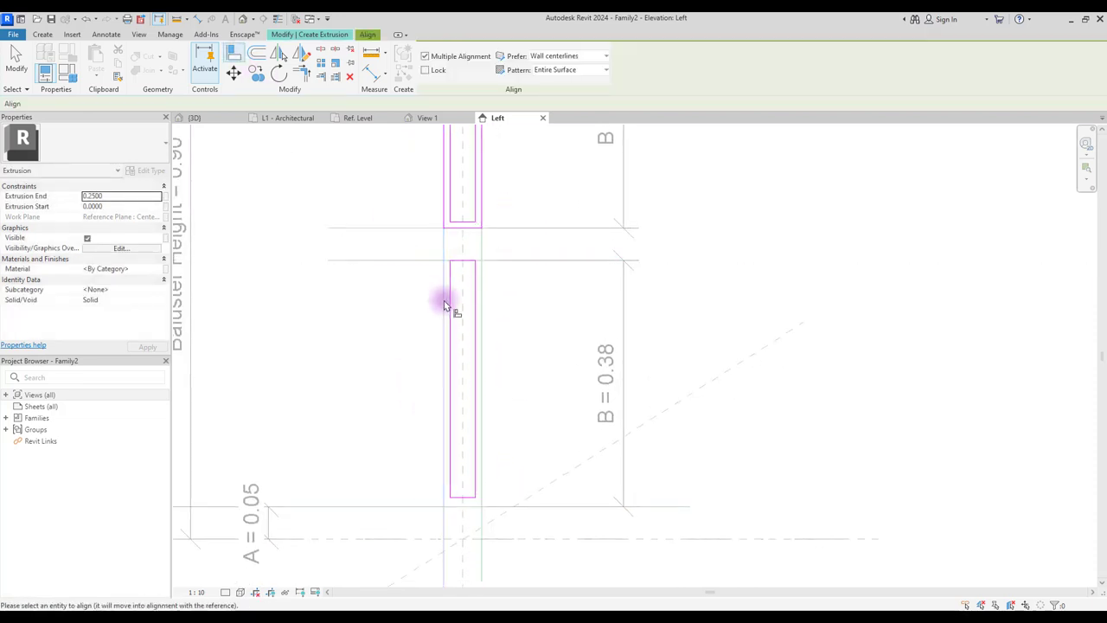
pyautogui.click(432, 506)
pyautogui.click(466, 498)
pyautogui.click(495, 487)
pyautogui.scroll(-2, 461, 396)
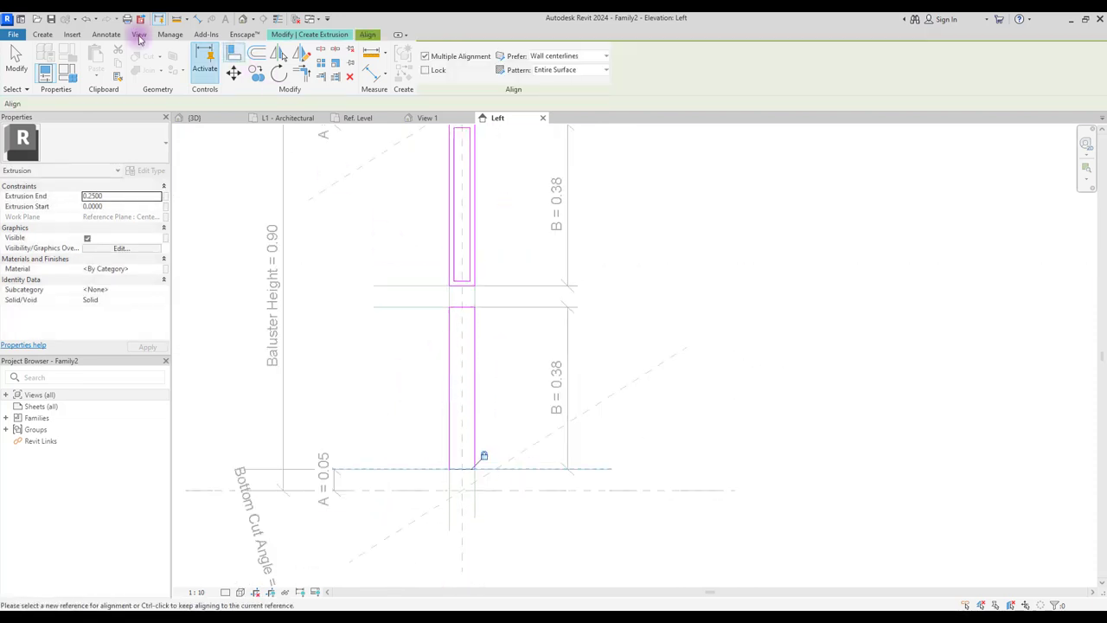
pyautogui.press('Escape')
pyautogui.press('Escape')
# Sketch an inner rectangle offset 0.01 m inward inside the lower one and finish the extrusion
pyautogui.click(449, 307)
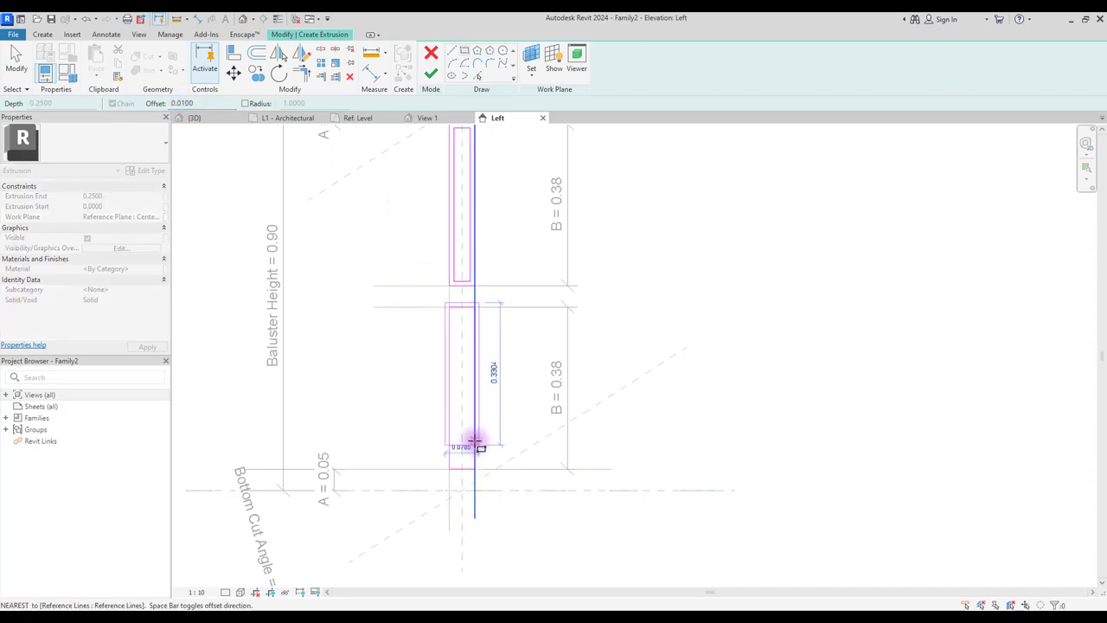
pyautogui.press('space')
pyautogui.click(475, 468)
pyautogui.press('Escape')
pyautogui.press('Escape')
pyautogui.scroll(-1, 519, 241)
pyautogui.moveTo(519, 239); pyautogui.dragTo(520, 307, button='middle')
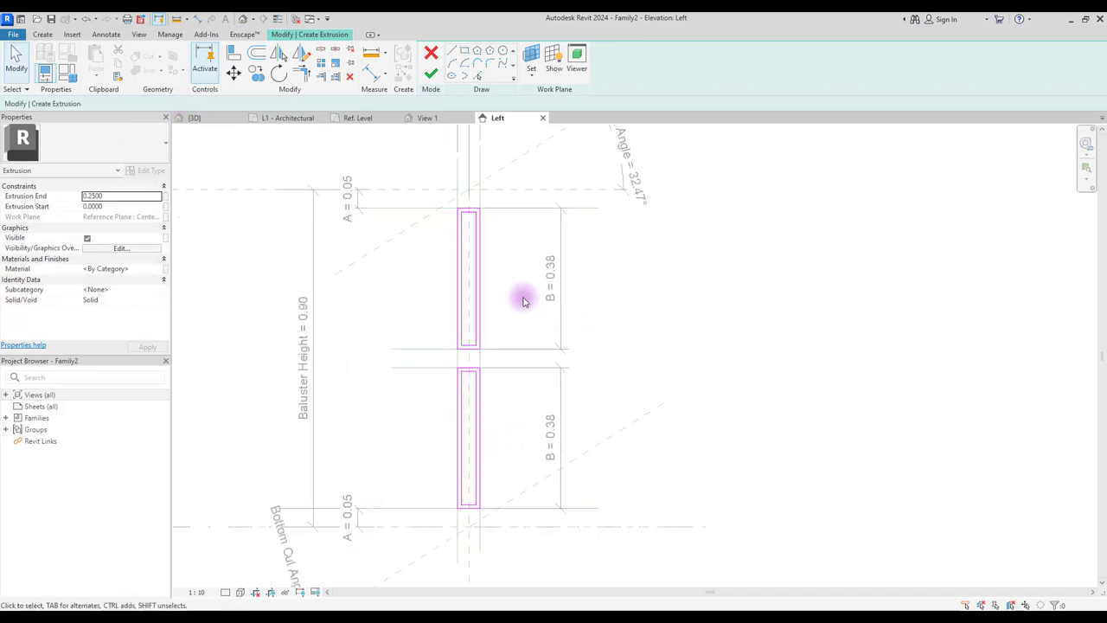
pyautogui.click(431, 75)
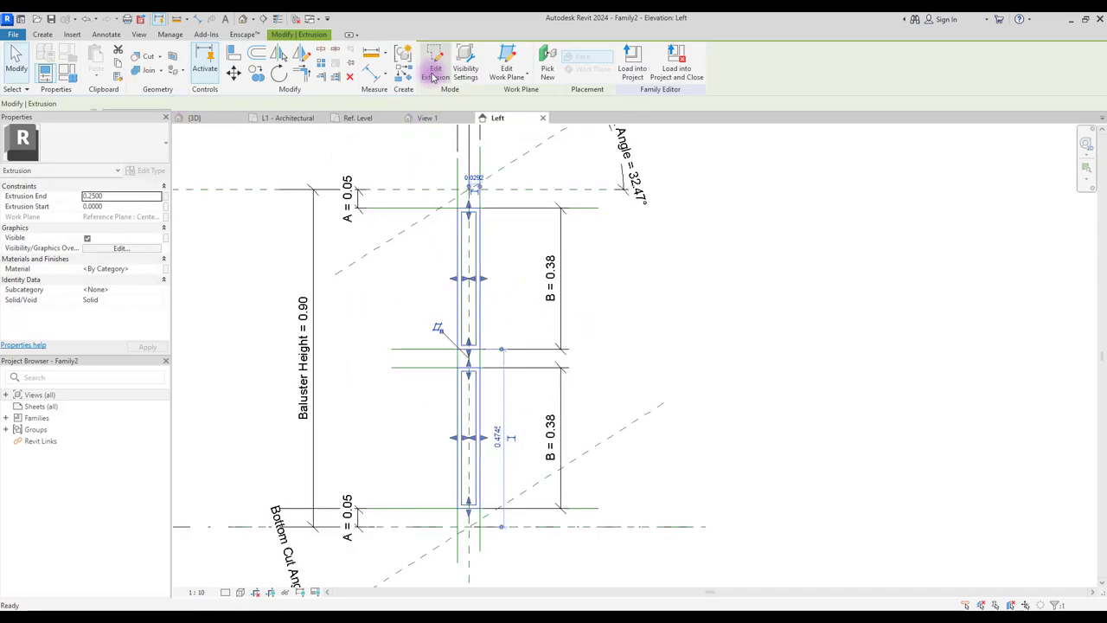
# In the 3D view at 1:5 scale, adjust the extrusion's extents to form thin frames centered on their reference plane
pyautogui.click(243, 19)
pyautogui.click(195, 595)
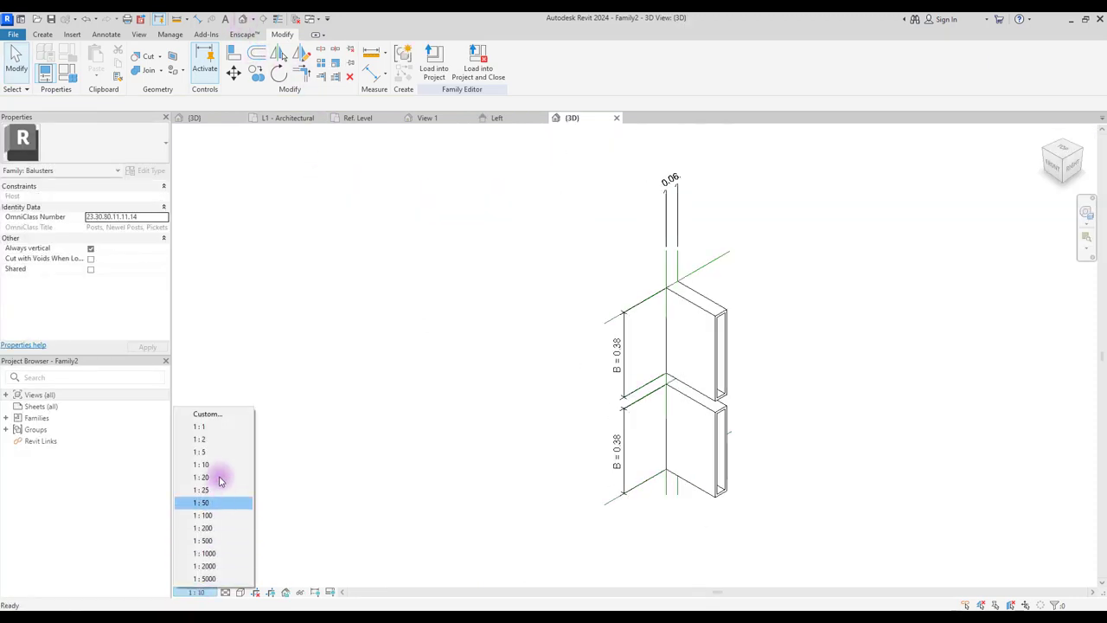
pyautogui.click(217, 440)
pyautogui.click(663, 313)
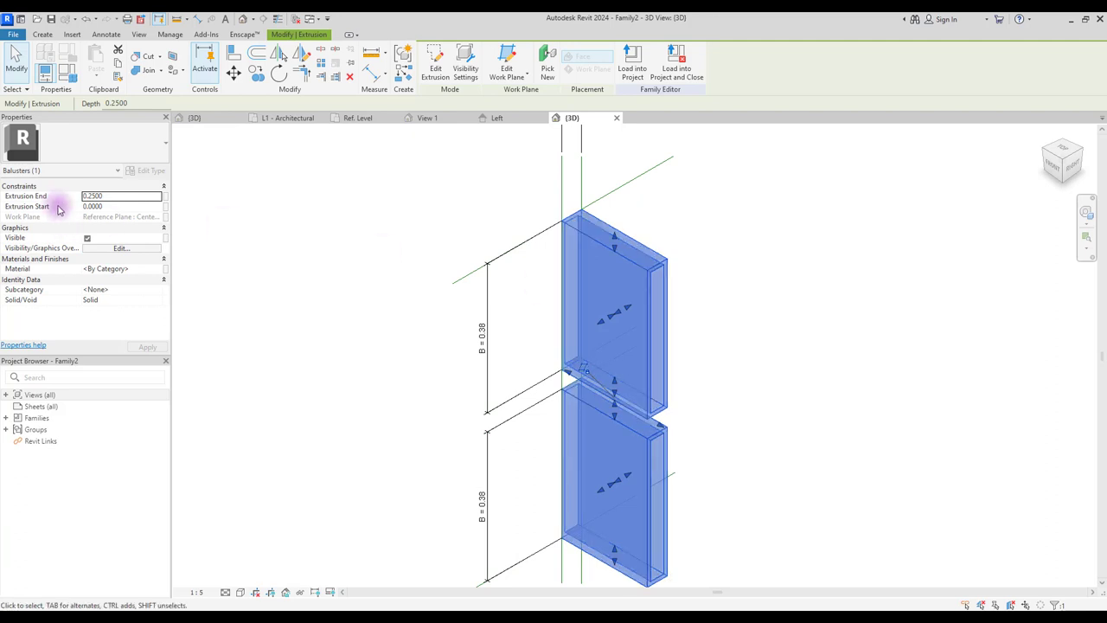
pyautogui.click(113, 200)
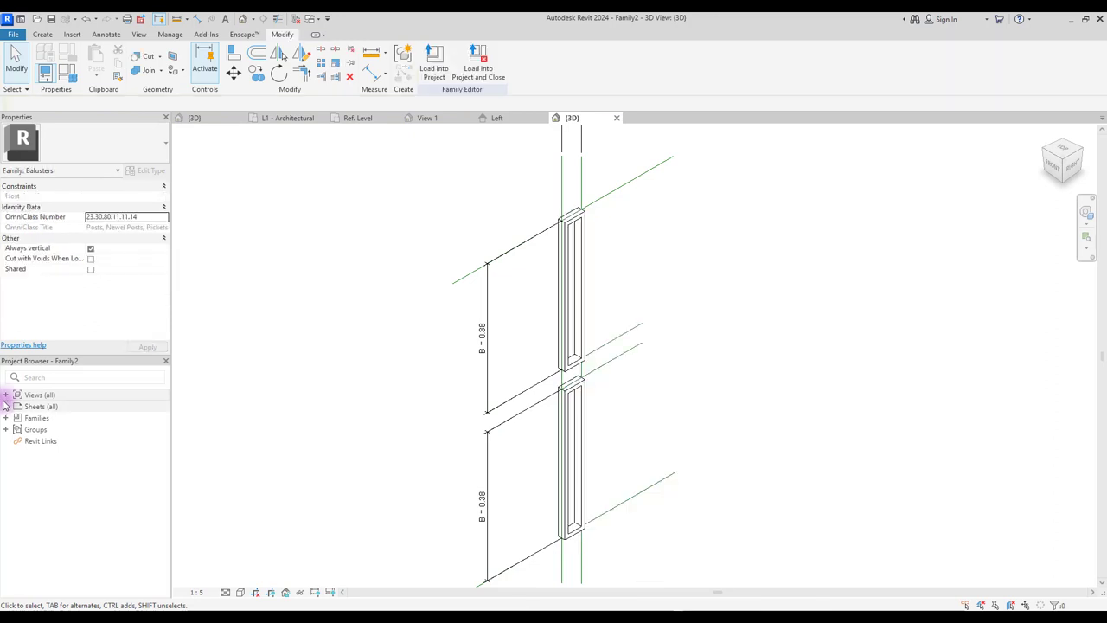
# Open the Front elevation and choose the center reference plane by name as the work plane for new reference lines
pyautogui.click(6, 394)
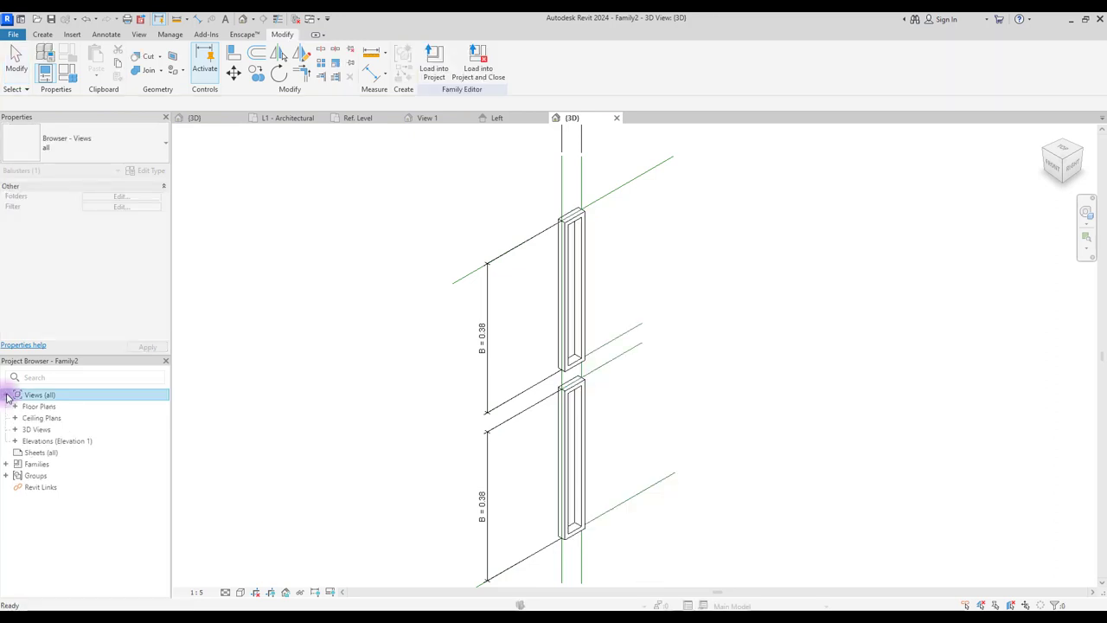
pyautogui.click(15, 442)
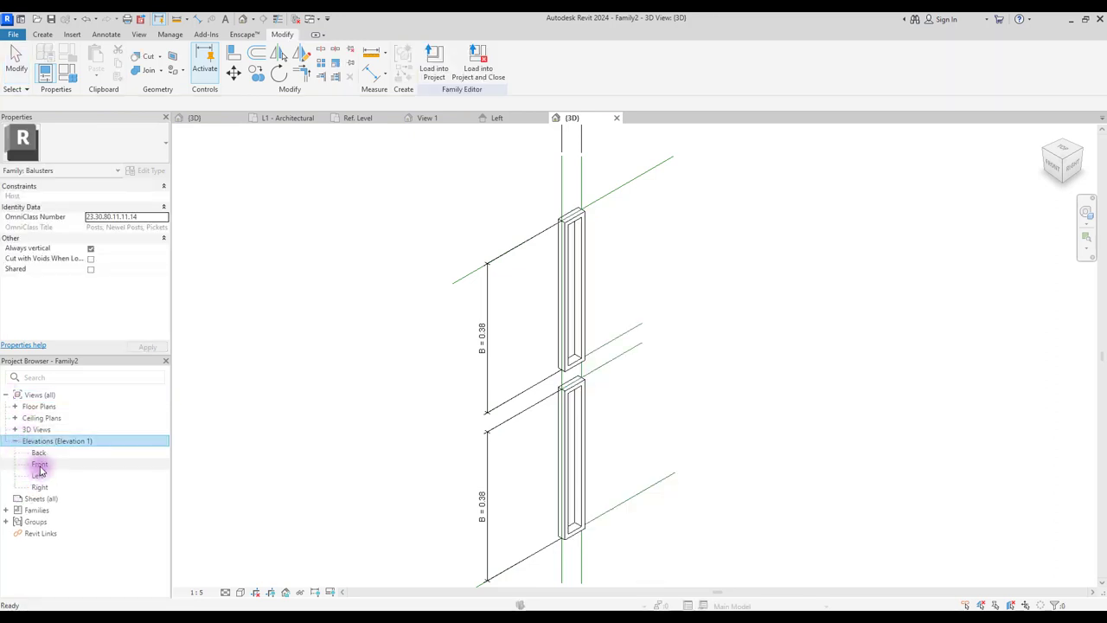
pyautogui.doubleClick(39, 464)
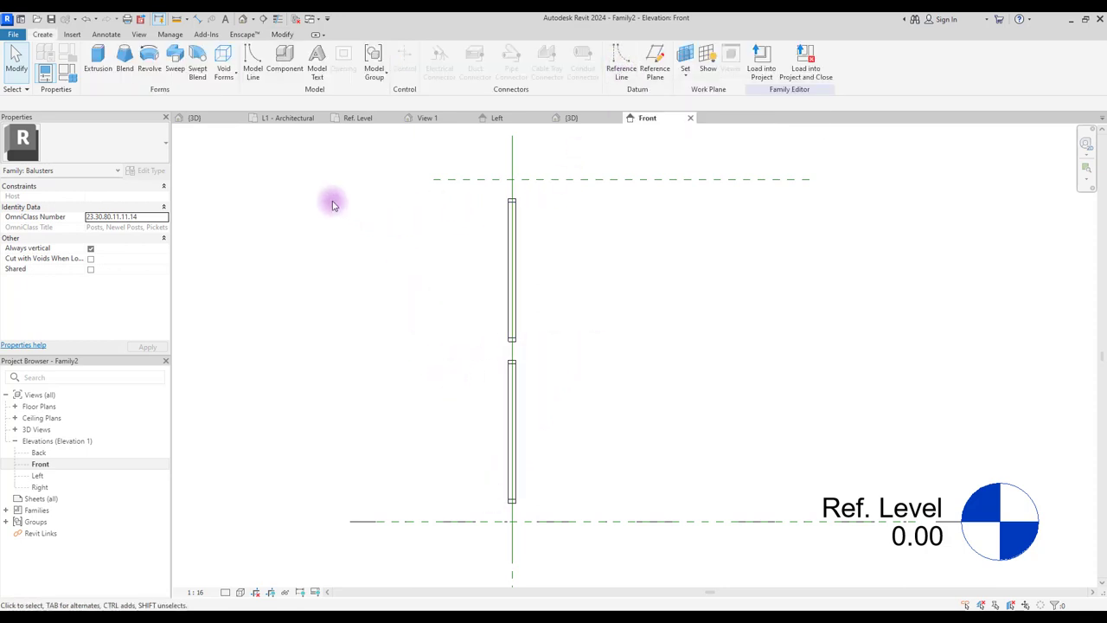
pyautogui.click(617, 62)
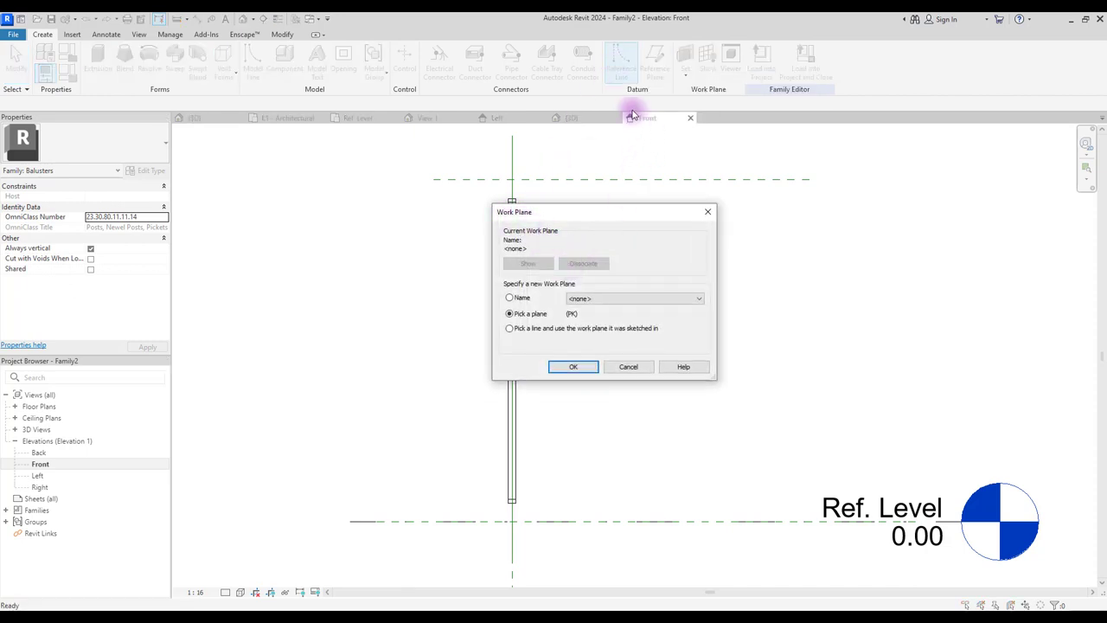
pyautogui.click(631, 300)
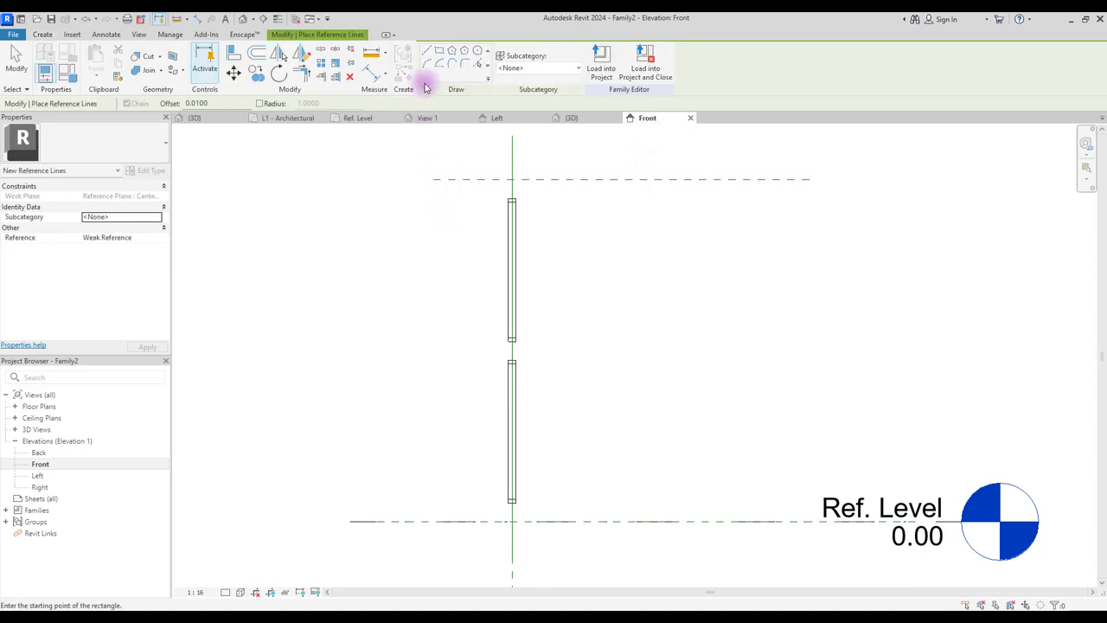
# Draw four horizontal reference lines across the baluster, near the top and bottom edges of the upper and lower frames
pyautogui.click(426, 52)
pyautogui.click(422, 199)
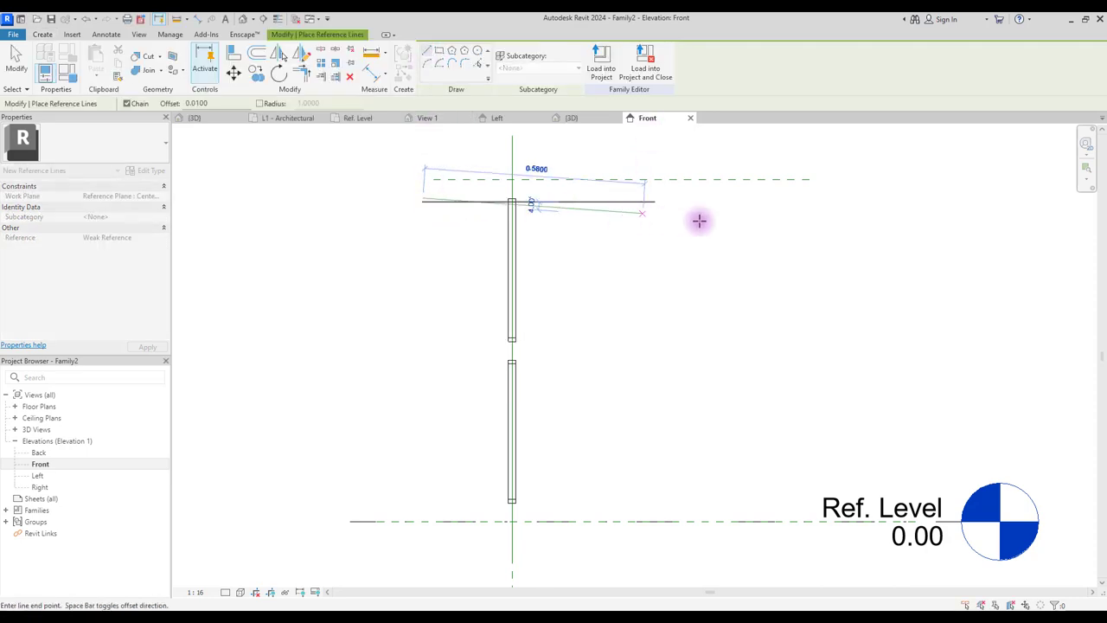
pyautogui.click(741, 199)
pyautogui.click(421, 499)
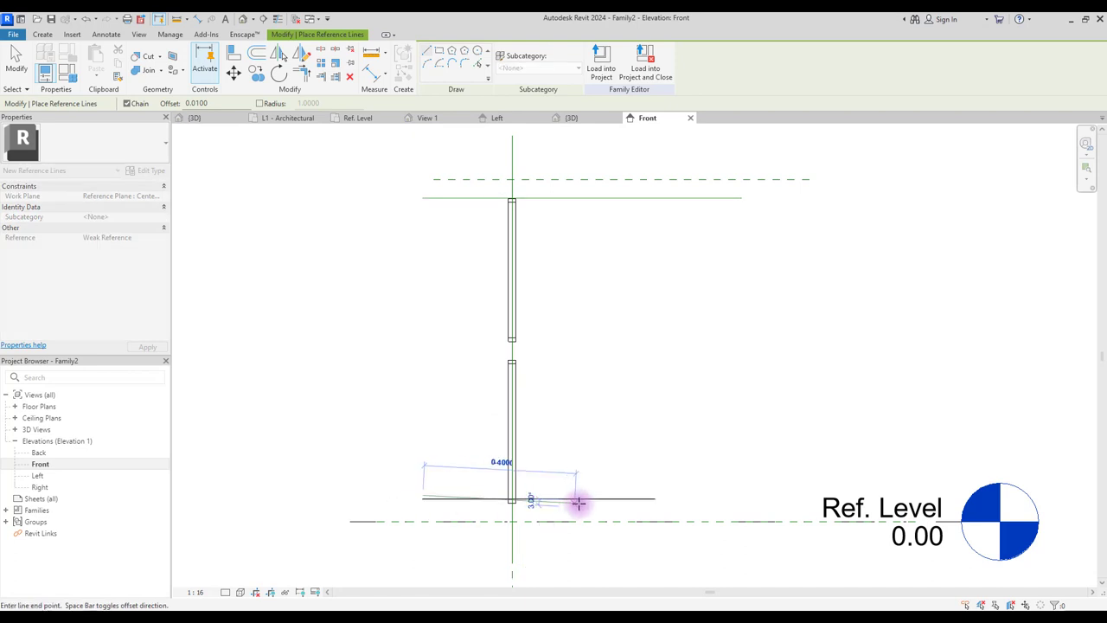
pyautogui.click(657, 499)
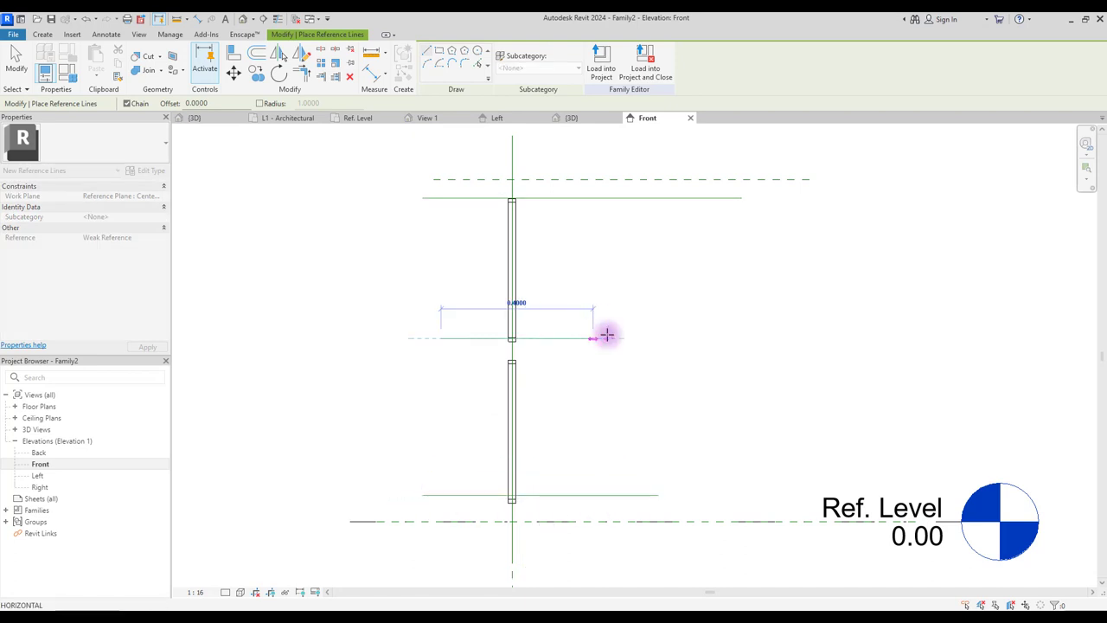
pyautogui.click(606, 336)
pyautogui.press('Escape')
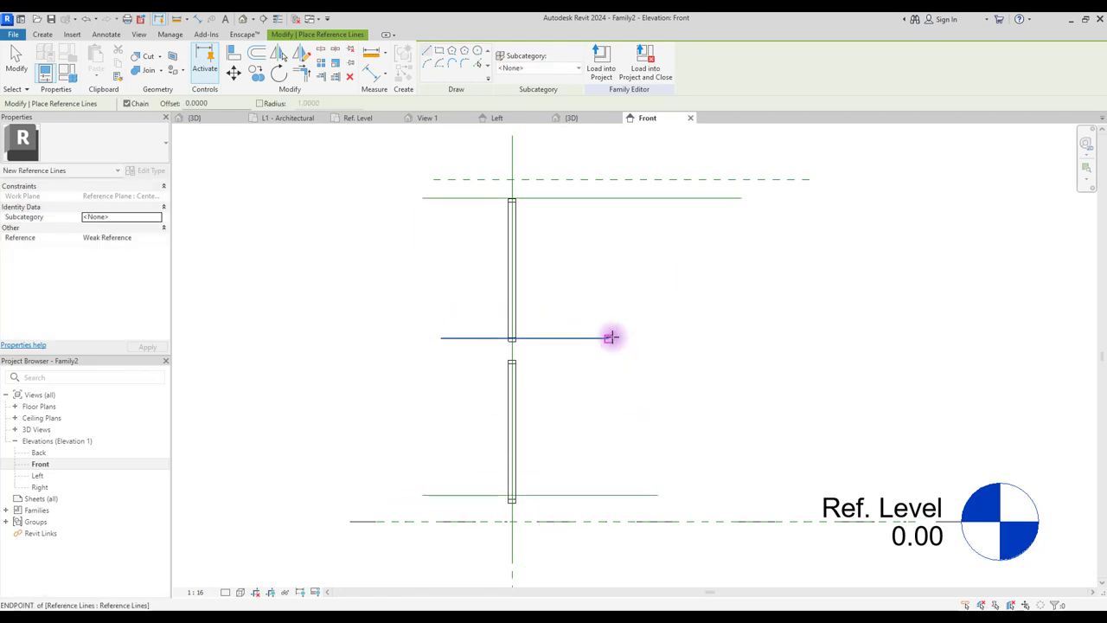
pyautogui.click(450, 369)
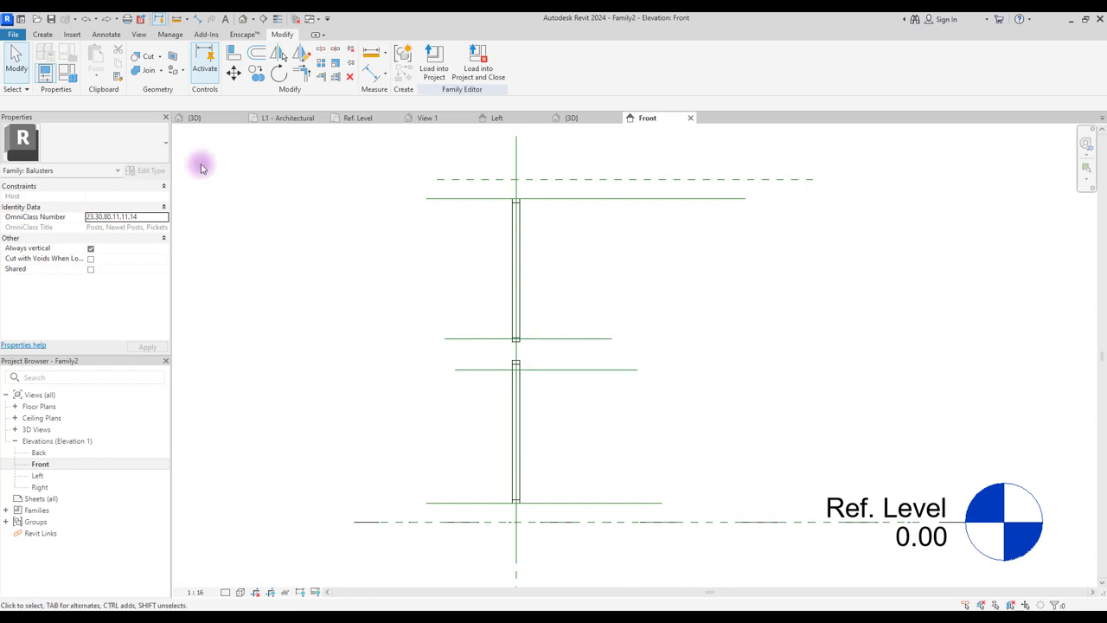
# Dimension from the upper frame's lower reference line to the top reference plane, and from the lower frame's upper reference line to Ref. Level
pyautogui.press('d')
pyautogui.press('i')
pyautogui.click(590, 338)
pyautogui.click(581, 179)
pyautogui.click(582, 260)
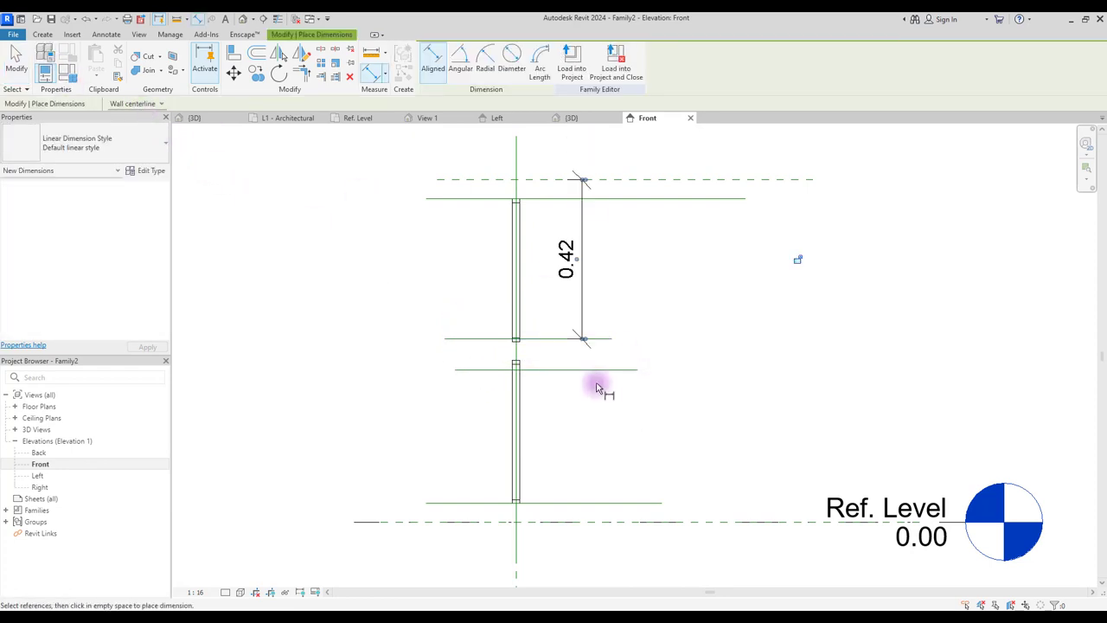
pyautogui.click(603, 369)
pyautogui.click(606, 523)
pyautogui.click(581, 553)
pyautogui.press('Escape')
pyautogui.press('Escape')
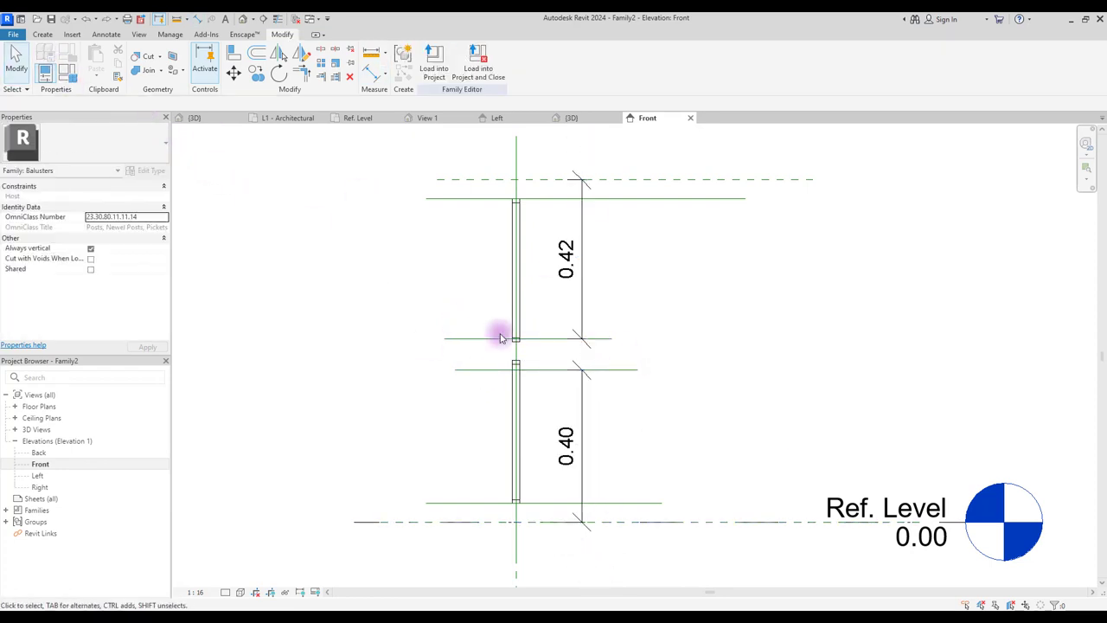
# Label both vertical dimensions with a new family type parameter named C
pyautogui.click(586, 297)
pyautogui.click(542, 62)
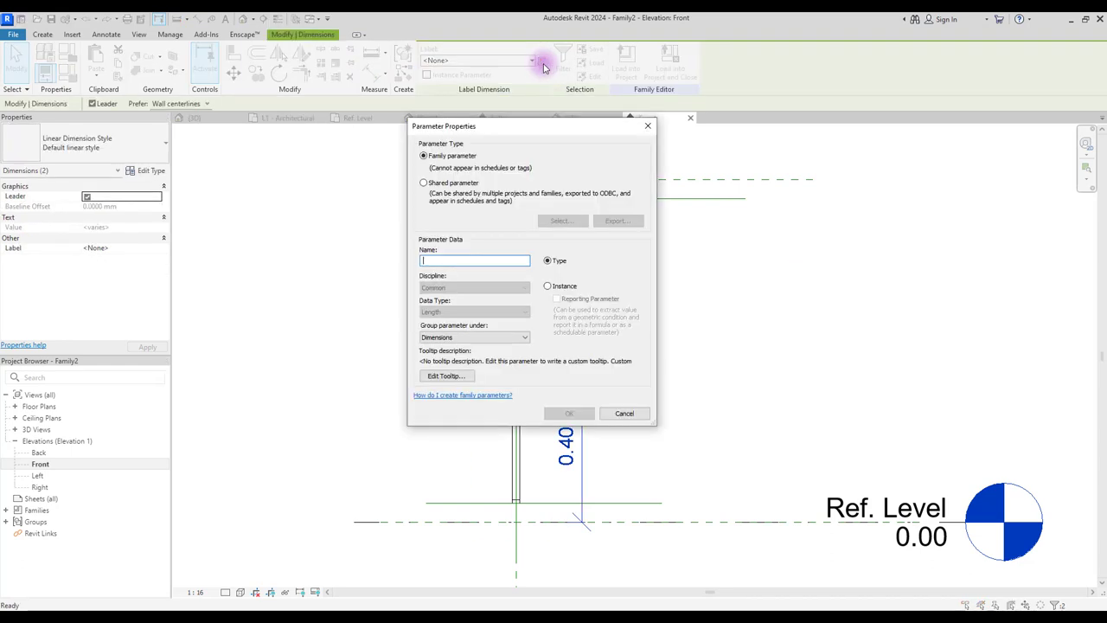
pyautogui.click(448, 260)
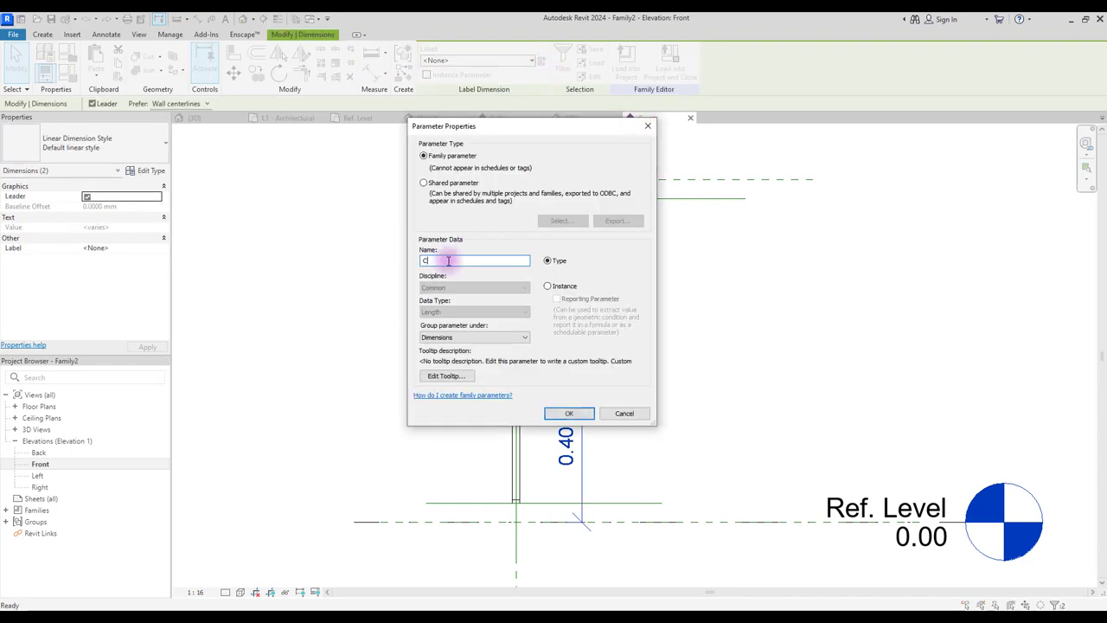
pyautogui.click(570, 412)
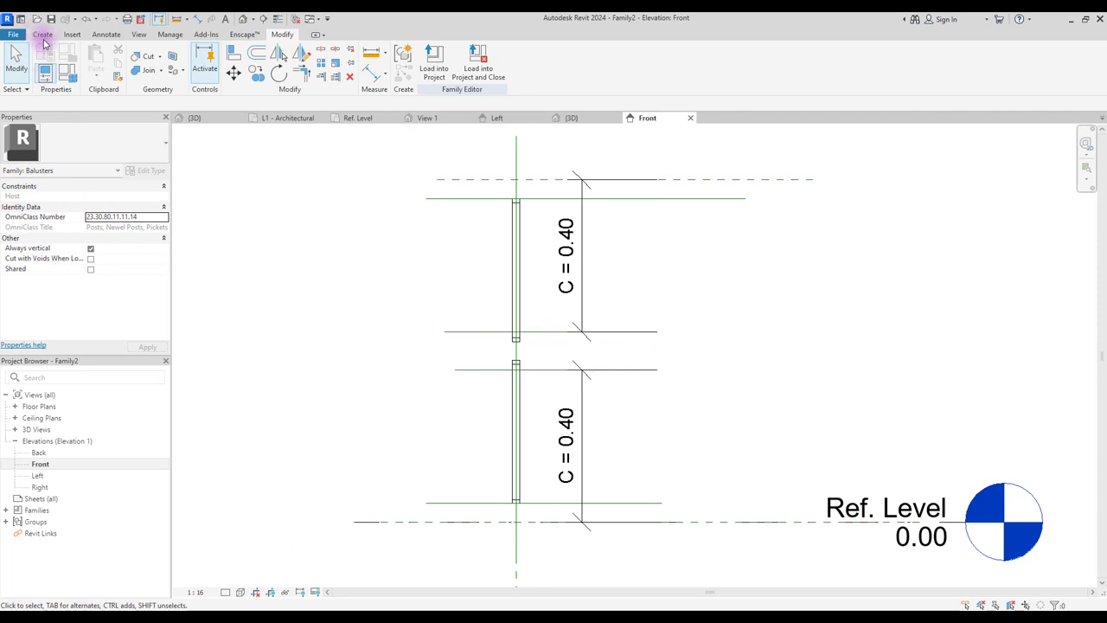
# Draw two vertical reference lines, one on each side of the baluster, spanning the gap between the upper and lower frames
pyautogui.click(43, 34)
pyautogui.click(93, 62)
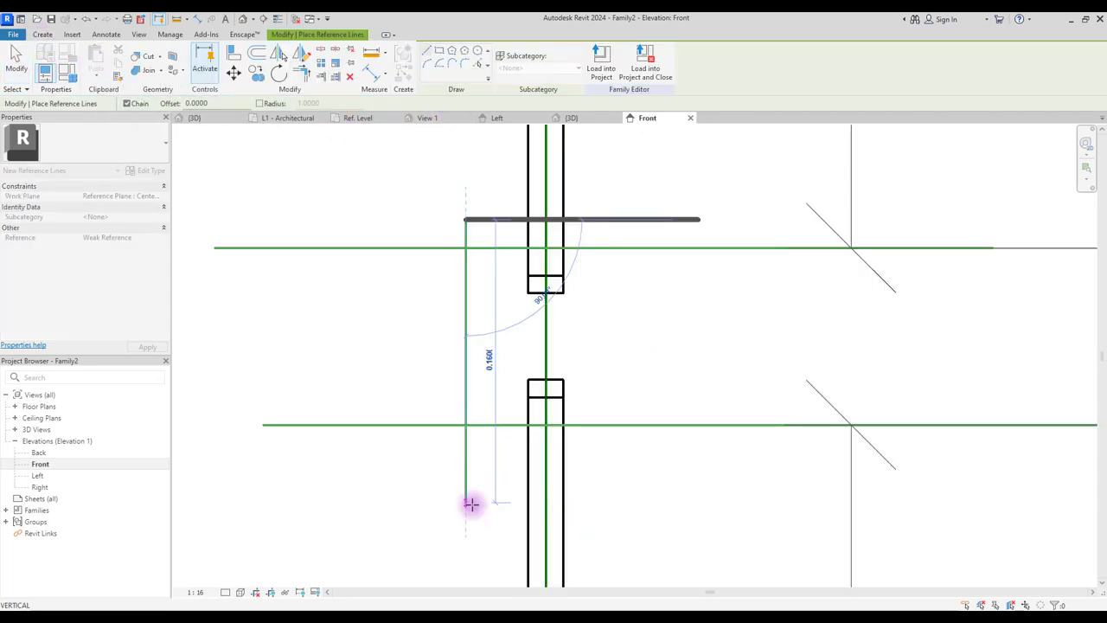
pyautogui.click(467, 501)
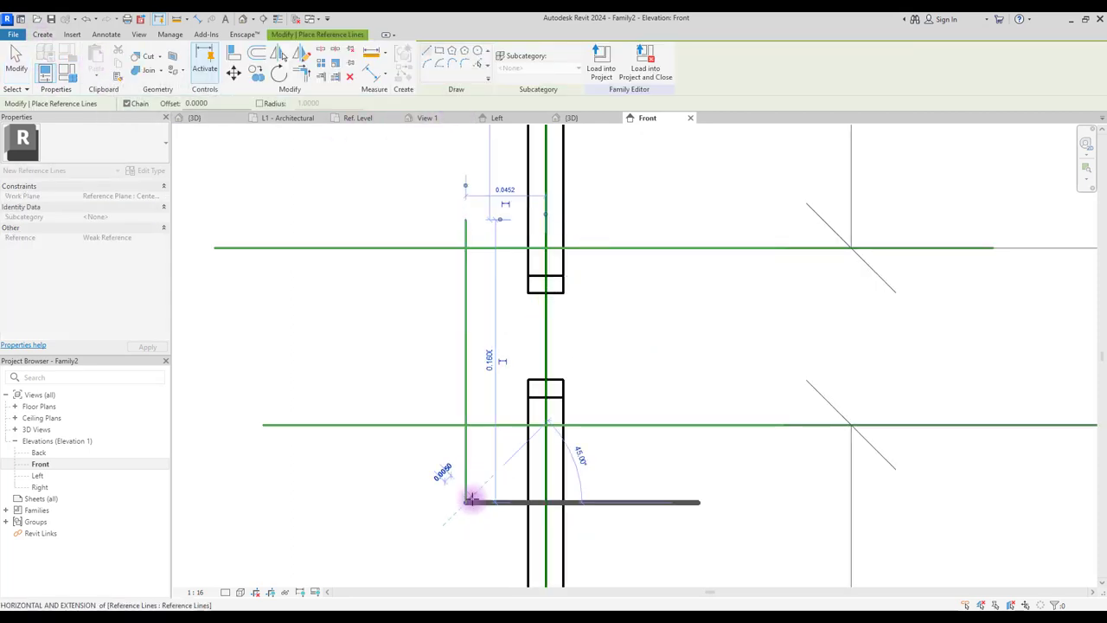
pyautogui.click(628, 189)
pyautogui.click(628, 548)
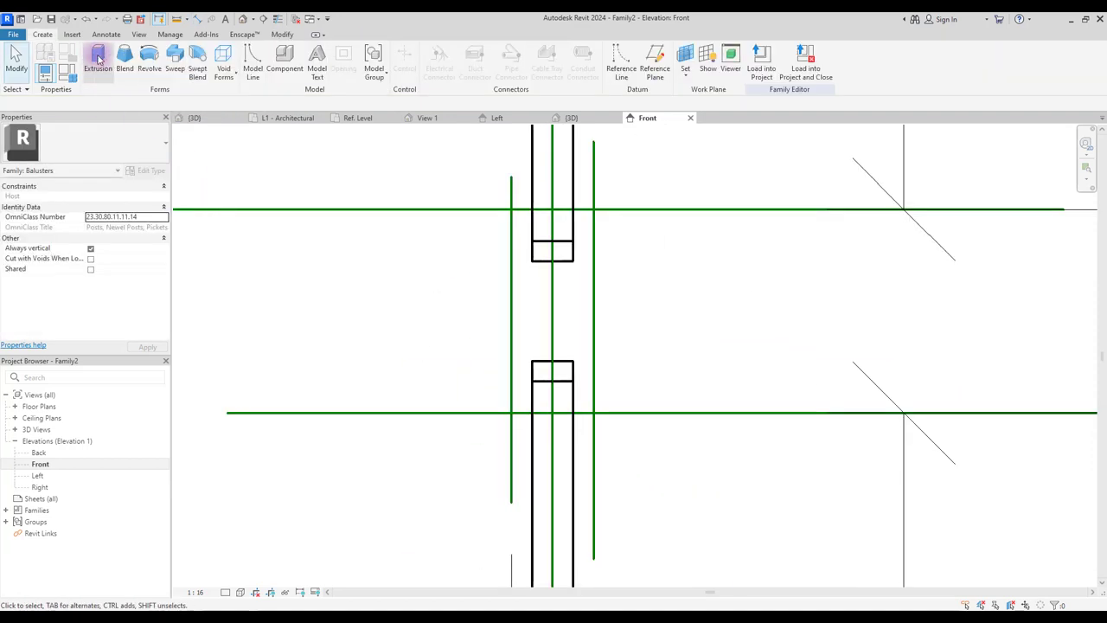
# Start an extrusion and sketch a rectangle around the gap between the two frames, just inside the surrounding reference lines
pyautogui.click(97, 58)
pyautogui.click(468, 55)
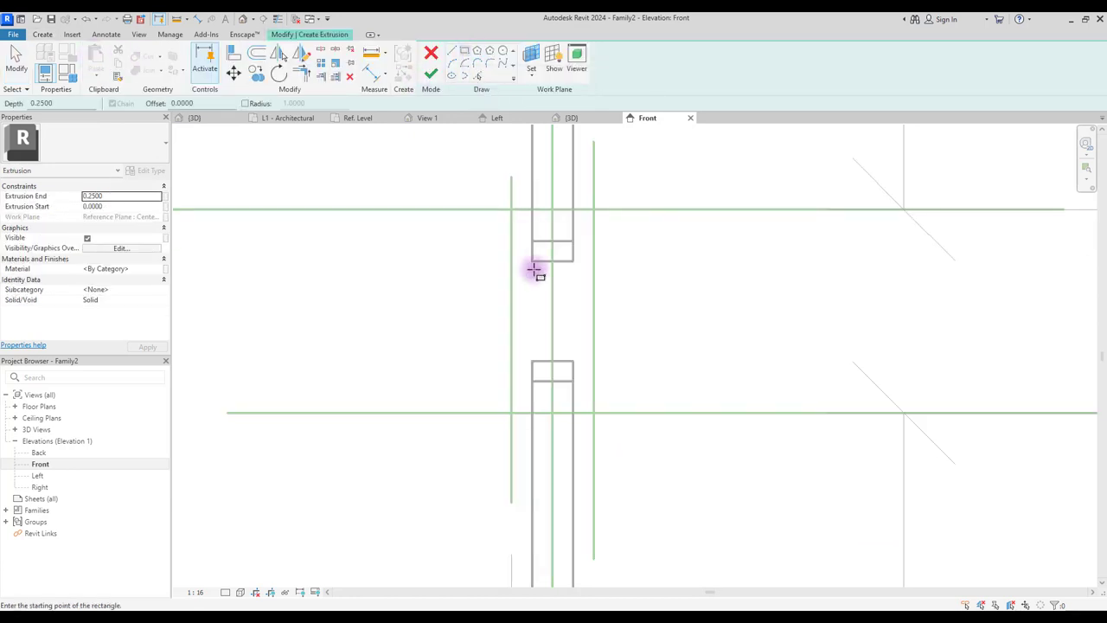
pyautogui.click(522, 221)
pyautogui.click(585, 400)
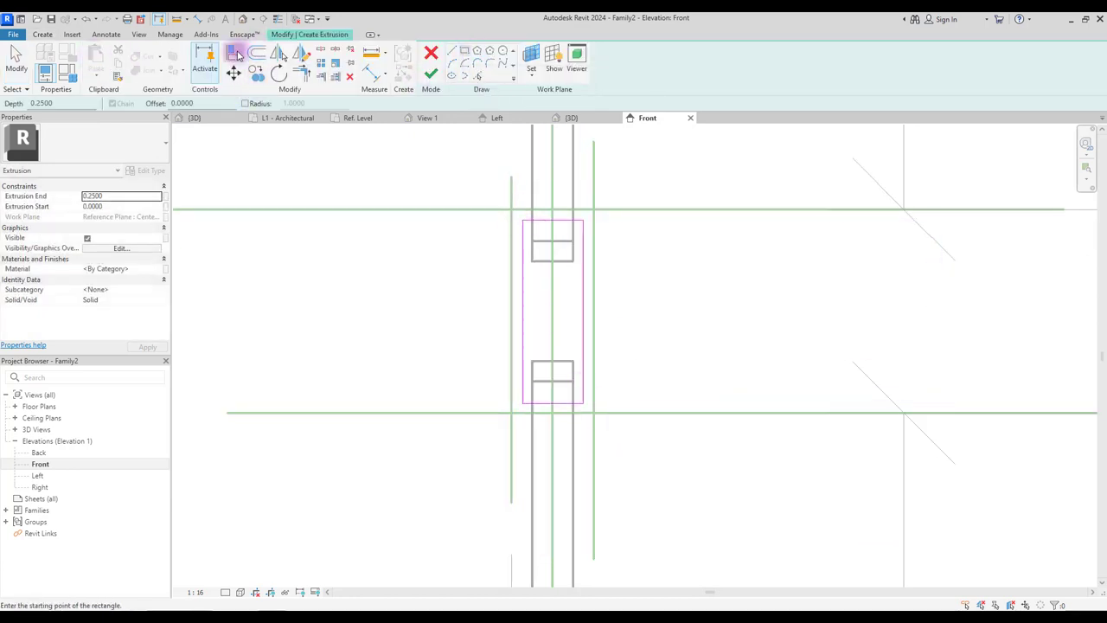
# Align all four sides of the sketched rectangle with the two horizontal and two vertical reference lines around it
pyautogui.click(234, 49)
pyautogui.click(469, 210)
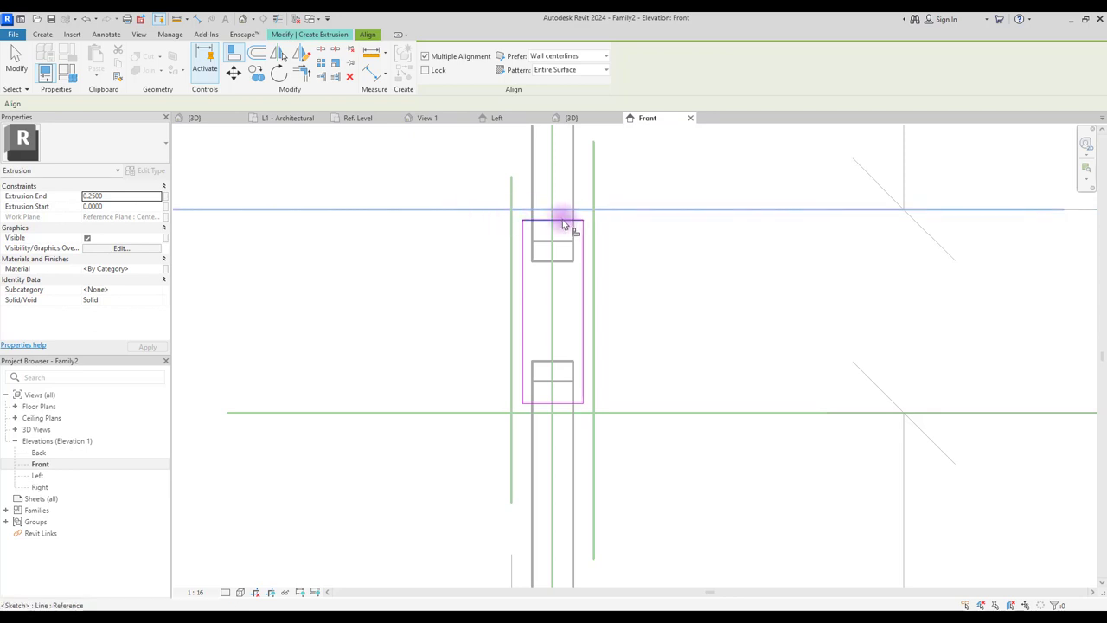
pyautogui.click(562, 220)
pyautogui.click(593, 289)
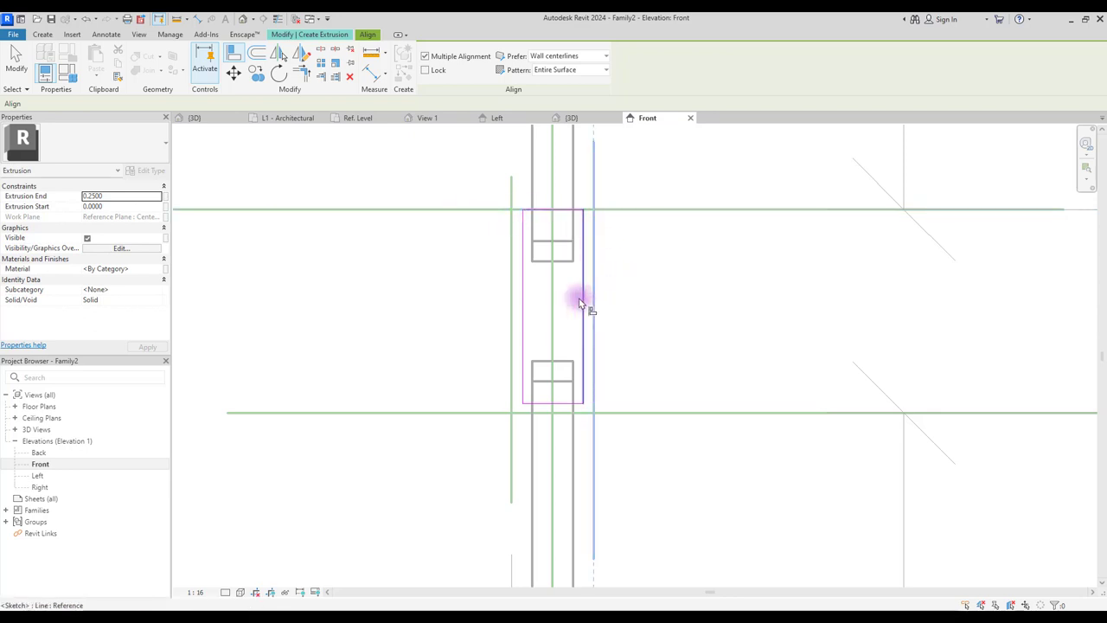
pyautogui.click(583, 302)
pyautogui.click(640, 411)
pyautogui.click(576, 404)
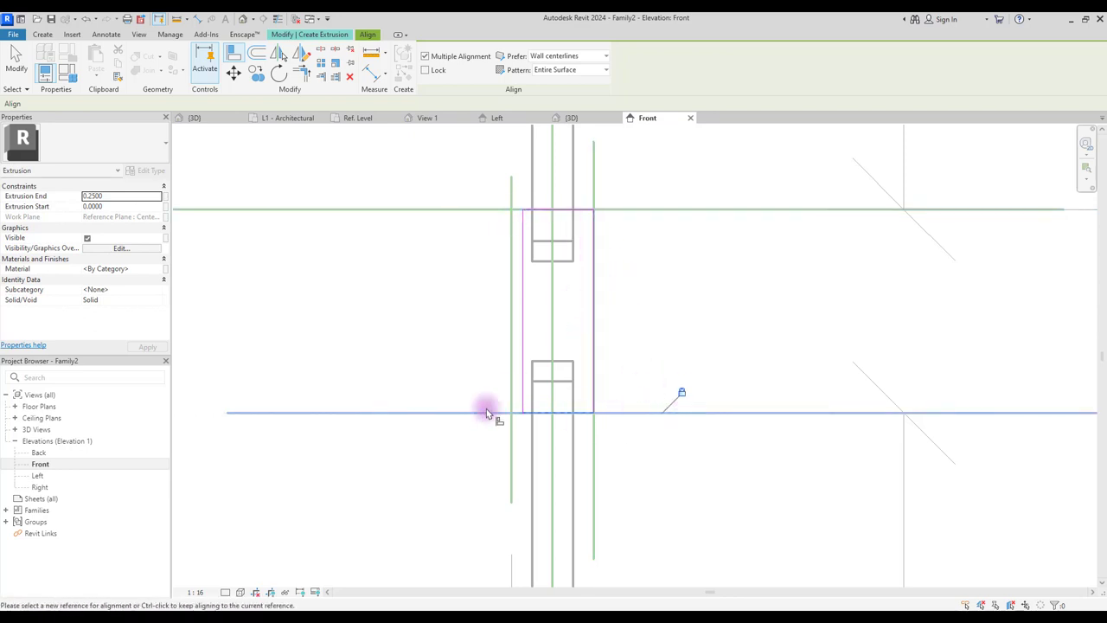
pyautogui.click(511, 348)
pyautogui.click(524, 358)
pyautogui.scroll(-1, 542, 238)
pyautogui.press('Escape')
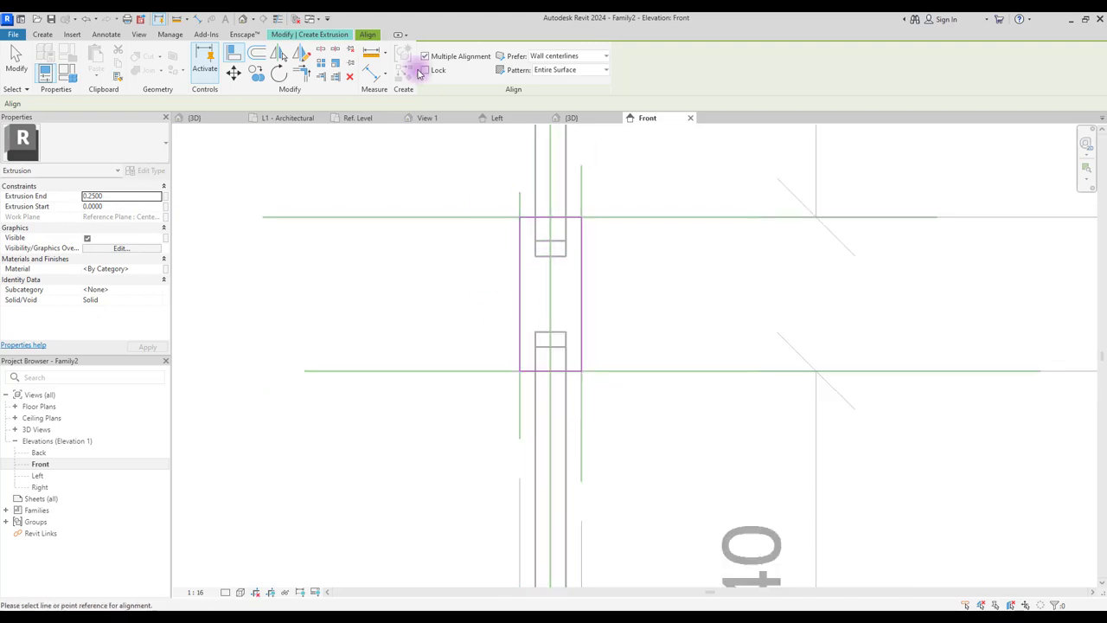
pyautogui.press('Escape')
# Add an inner rectangle offset 0.01 m inward from the outer one and finish the middle extrusion
pyautogui.click(467, 53)
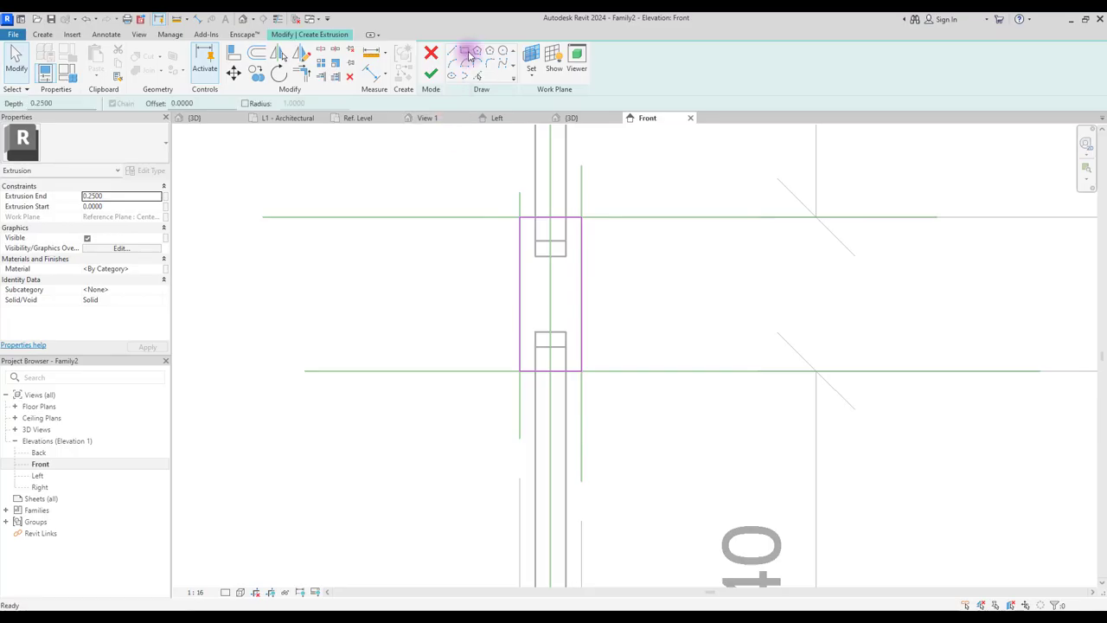
pyautogui.click(181, 103)
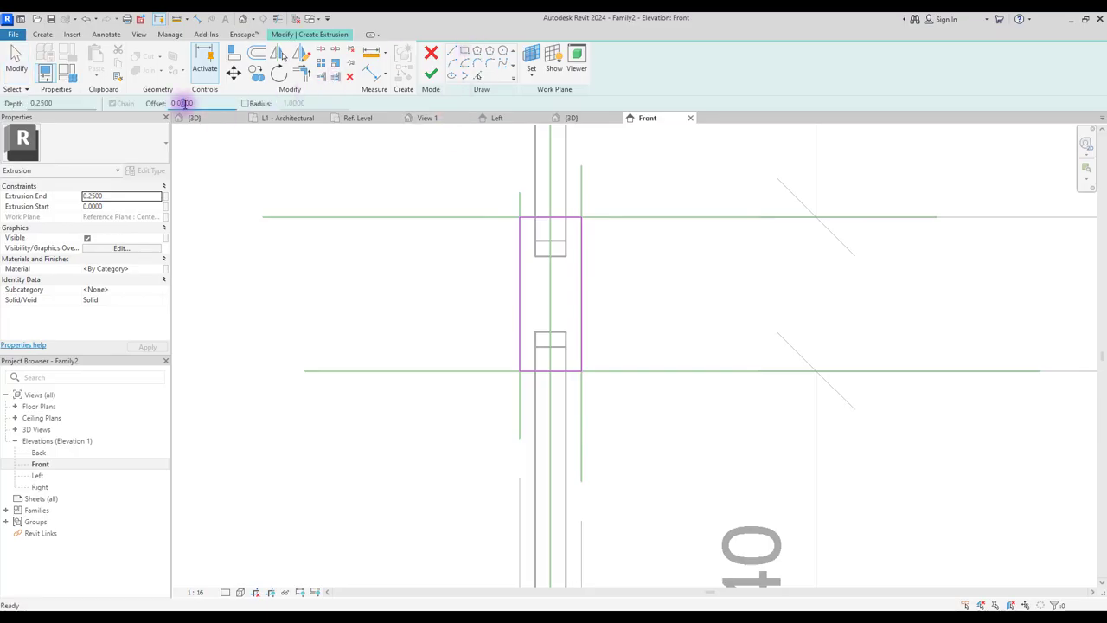
pyautogui.click(520, 217)
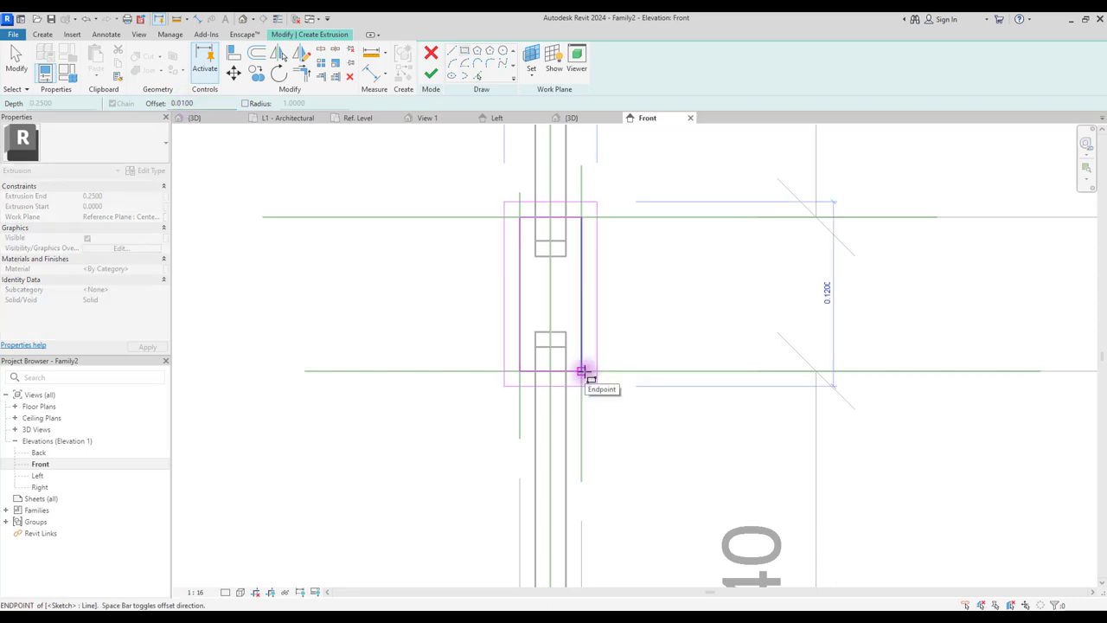
pyautogui.click(582, 372)
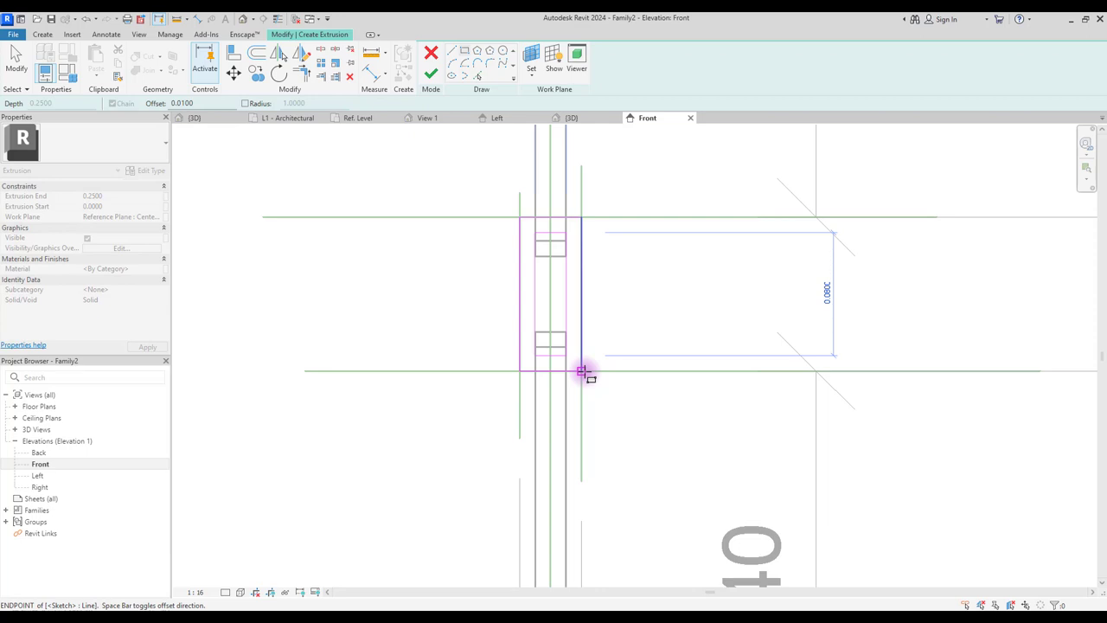
pyautogui.click(582, 371)
pyautogui.click(428, 76)
# In the 3D view, set the middle extrusion's end to 0.006 m and adjust its start to thin the frame
pyautogui.click(571, 118)
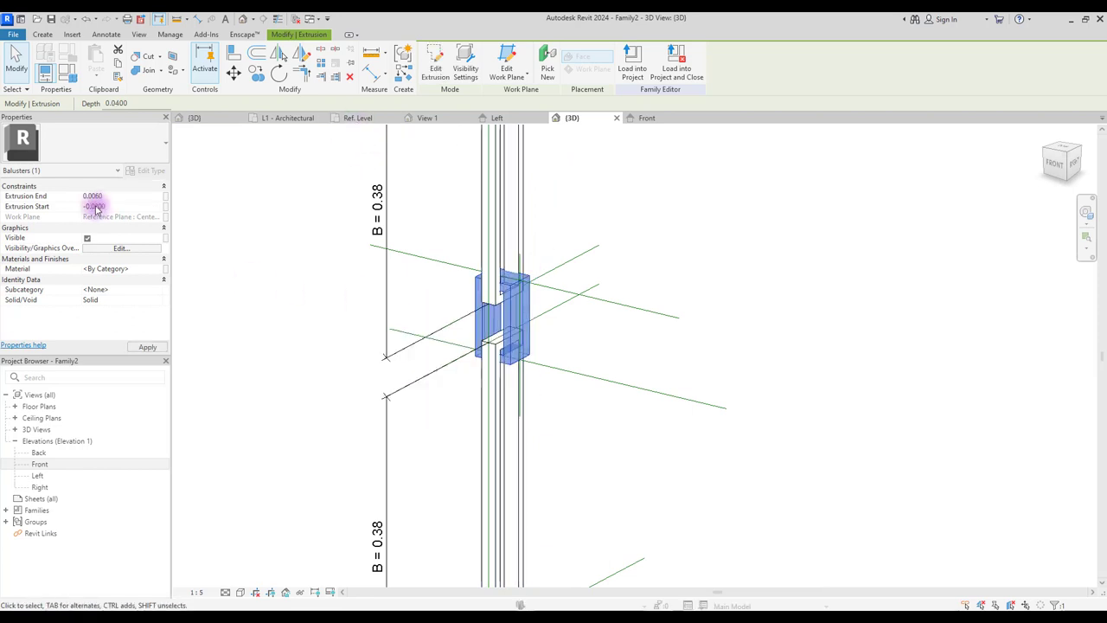
pyautogui.click(95, 205)
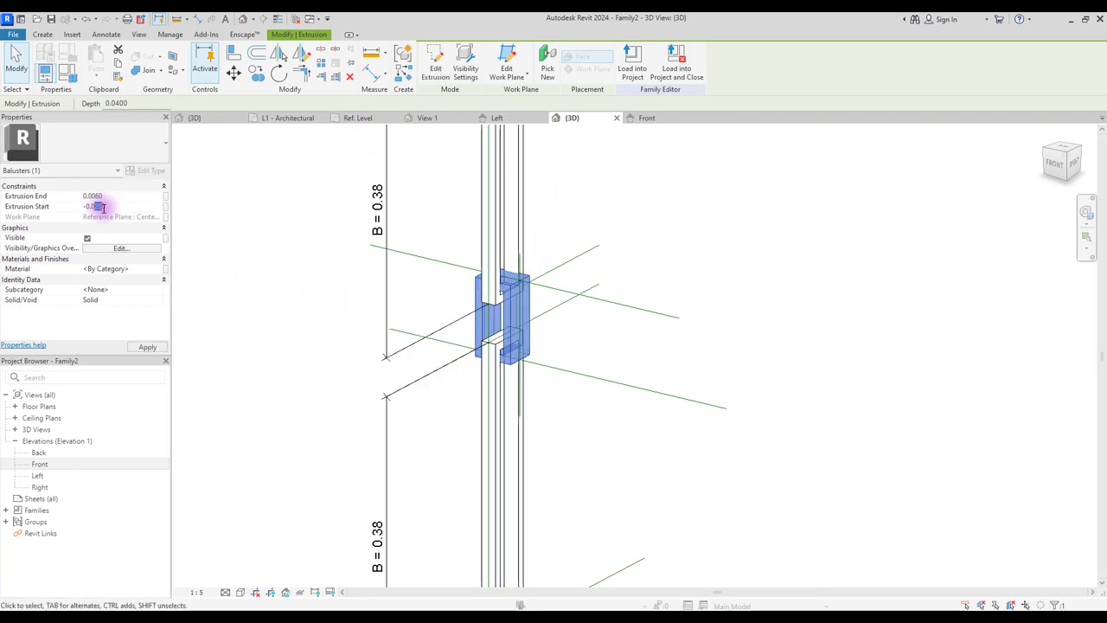
pyautogui.click(576, 329)
pyautogui.keyDown('shift'); pyautogui.moveTo(576, 329); pyautogui.dragTo(644, 318, button='middle'); pyautogui.keyUp('shift')
# In the Left elevation, start an extrusion and sketch a rectangle about 0.018 by 0.049 m between the upper frame's top line and the top reference plane
pyautogui.hotkey('ctrl', 'Tab')
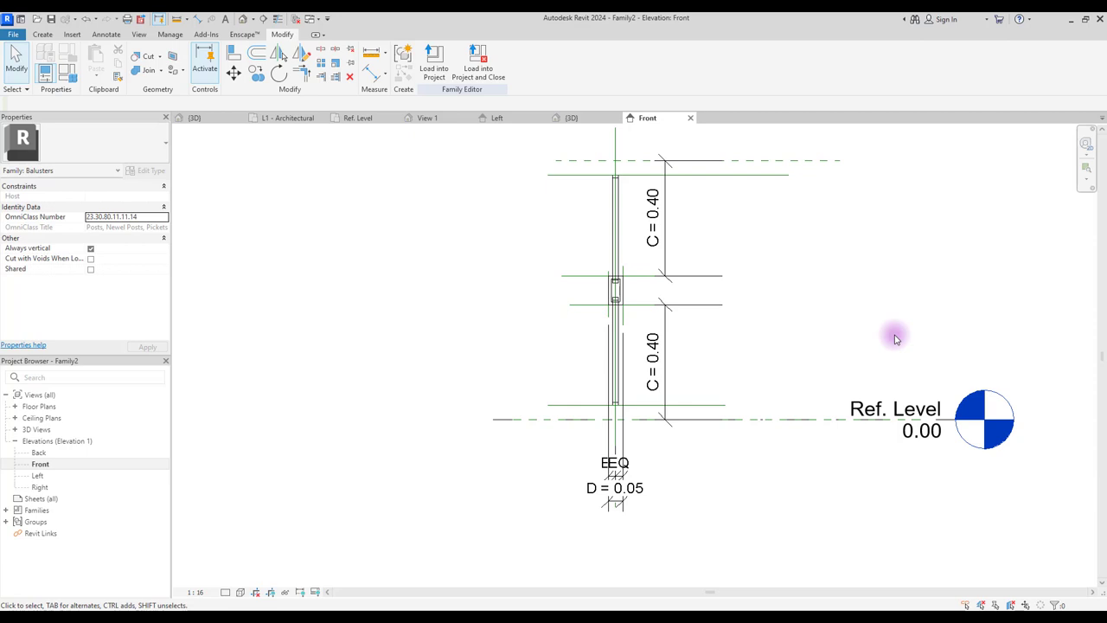
pyautogui.hotkey('ctrl', 'Tab')
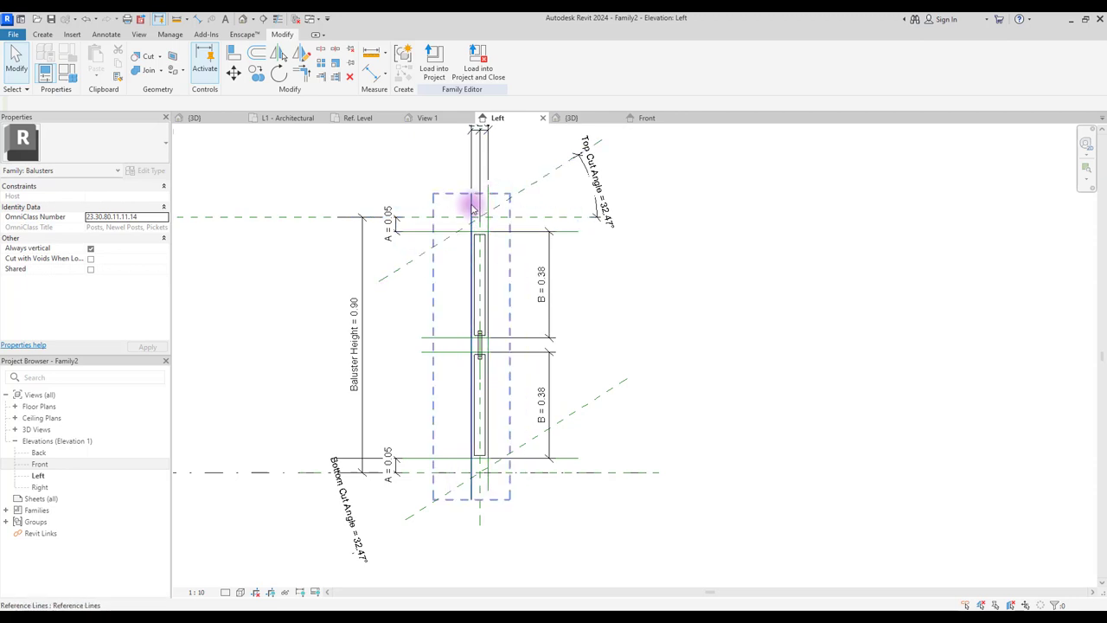
pyautogui.scroll(3, 469, 209)
pyautogui.scroll(2, 488, 251)
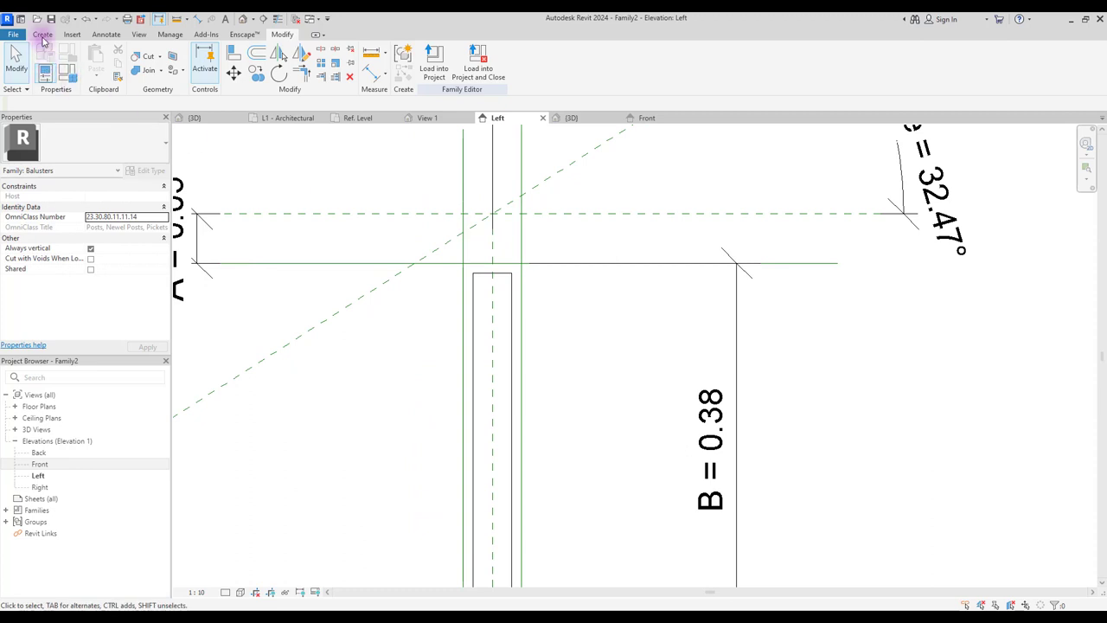
pyautogui.click(44, 34)
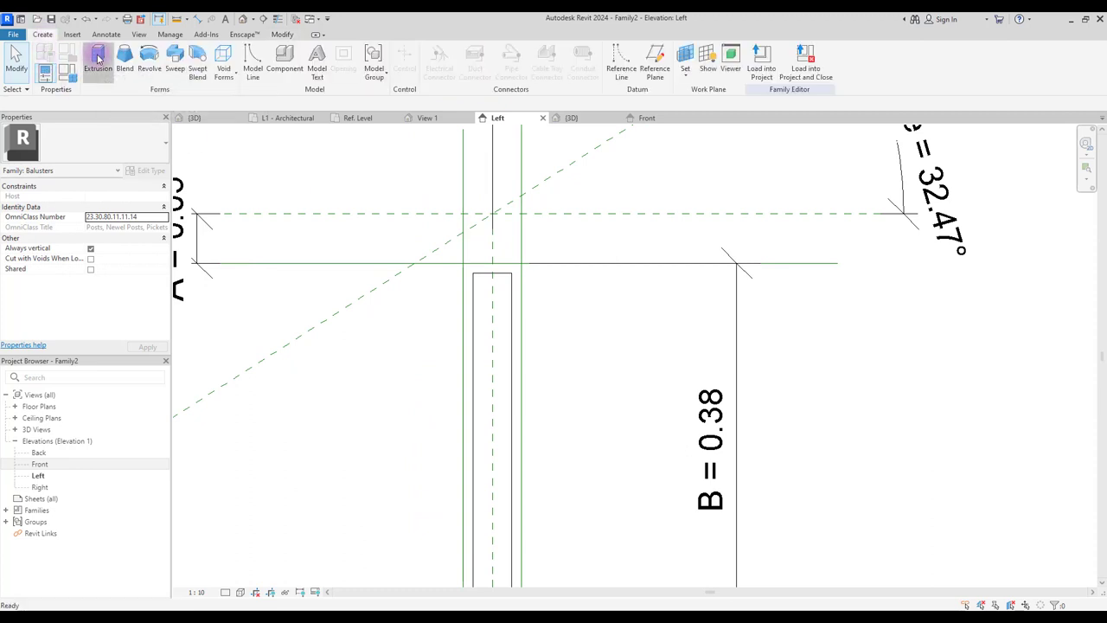
pyautogui.click(95, 54)
pyautogui.click(464, 55)
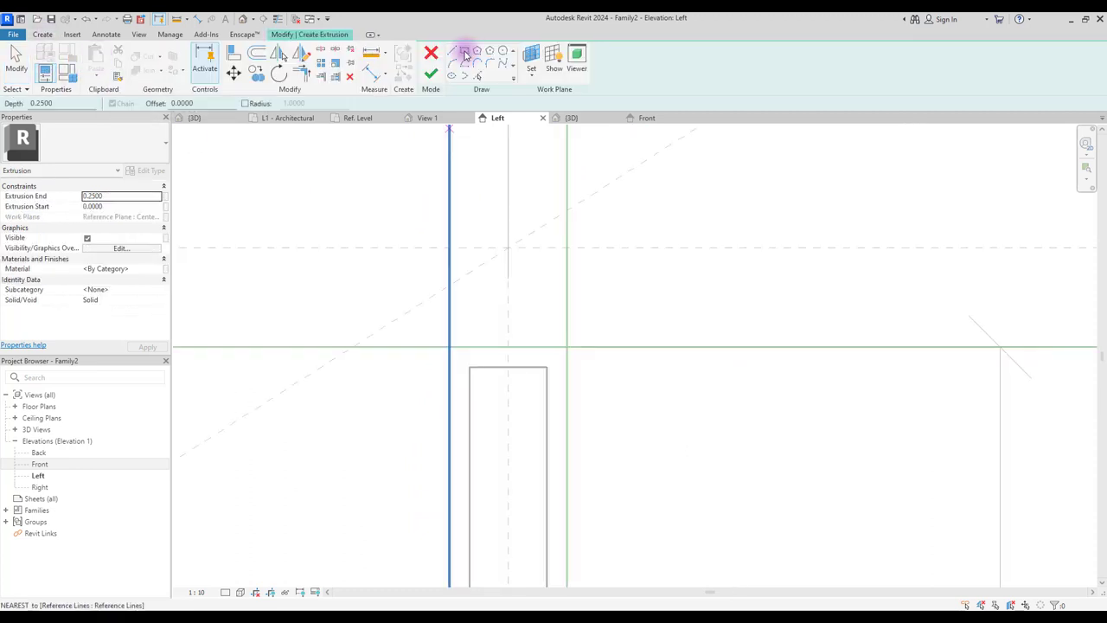
pyautogui.click(492, 346)
pyautogui.click(527, 248)
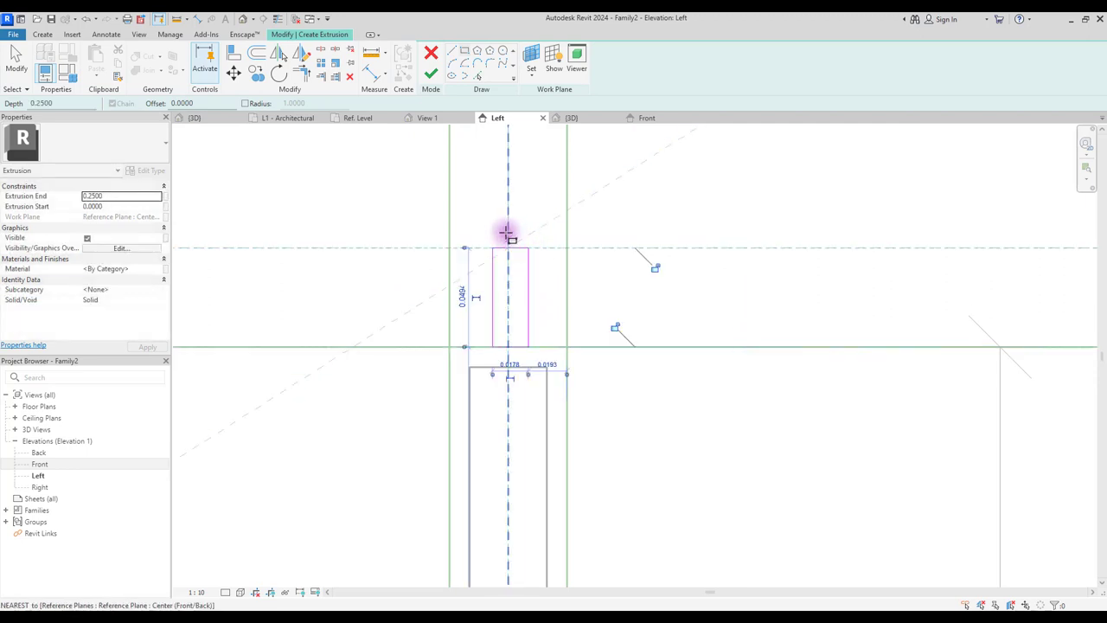
# Add a sketch line along the Top Cut Angle plane and trim the rectangle to it, giving the profile a slanted top
pyautogui.click(476, 75)
pyautogui.click(595, 192)
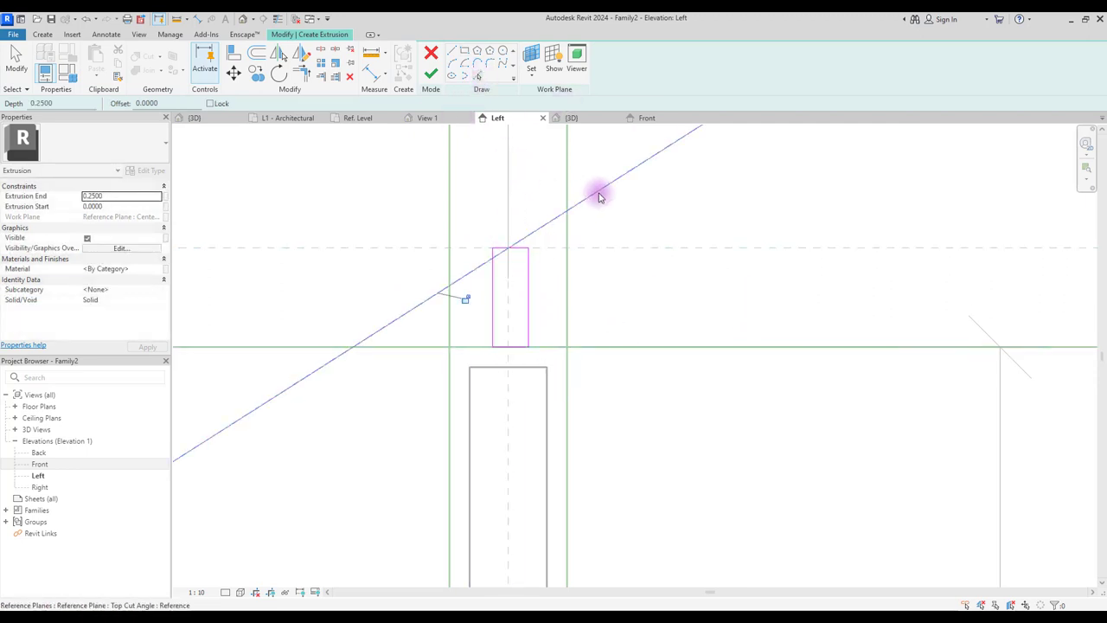
pyautogui.click(301, 75)
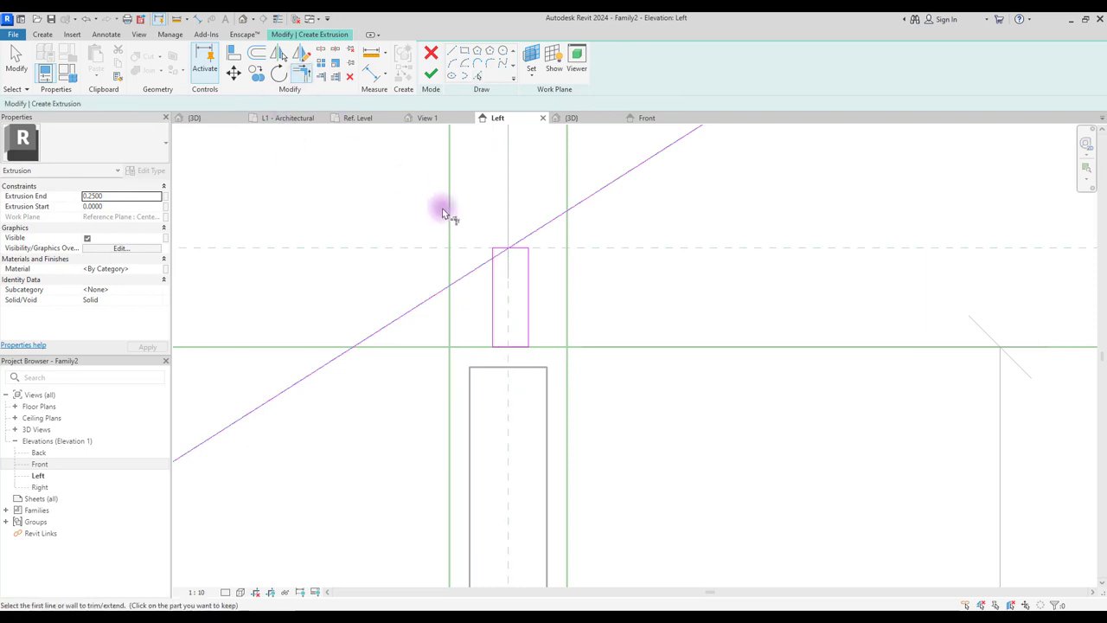
pyautogui.click(528, 264)
pyautogui.click(504, 252)
pyautogui.click(493, 266)
pyautogui.press('Escape')
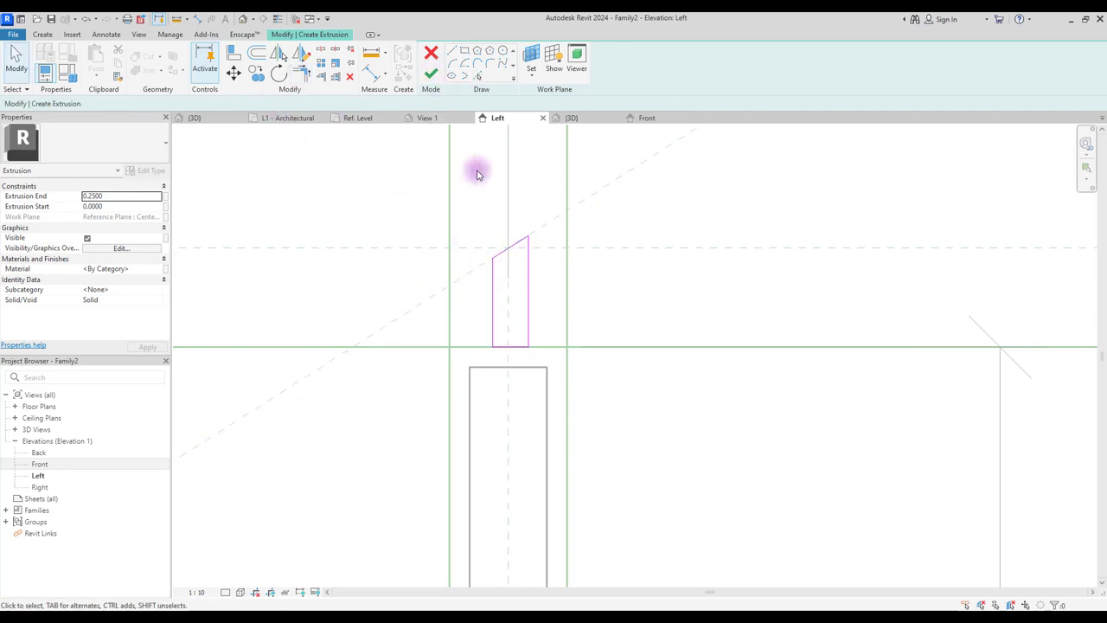
# Center the slanted profile on the Center (Front/Back) plane with an equalized dimension across its sides, and delete that dimension
pyautogui.click(105, 34)
pyautogui.click(62, 60)
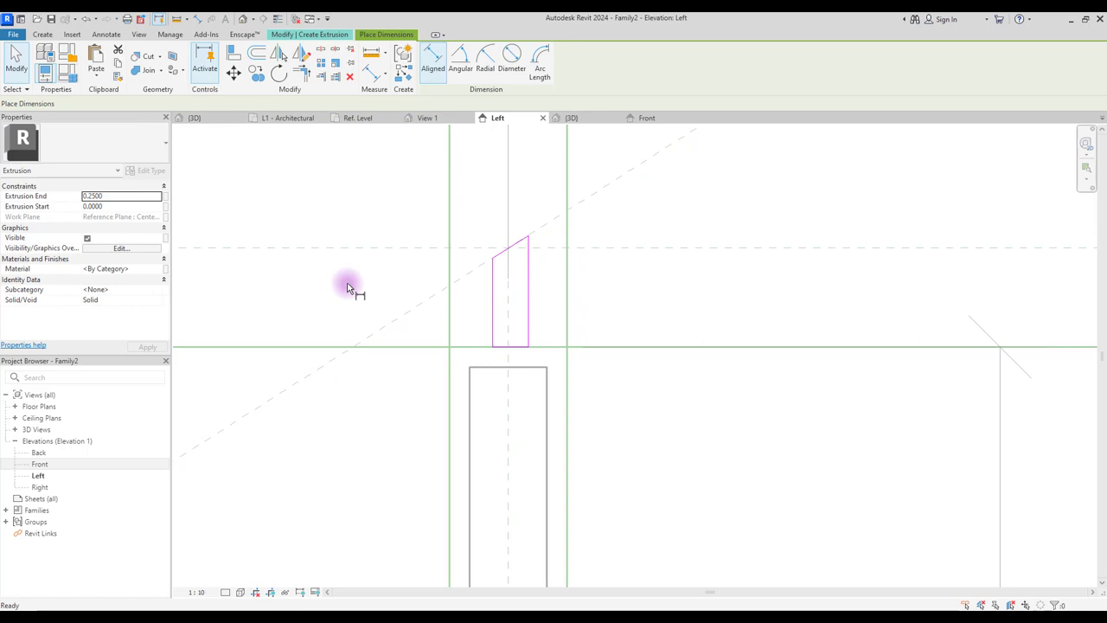
pyautogui.click(491, 311)
pyautogui.click(508, 307)
pyautogui.click(528, 306)
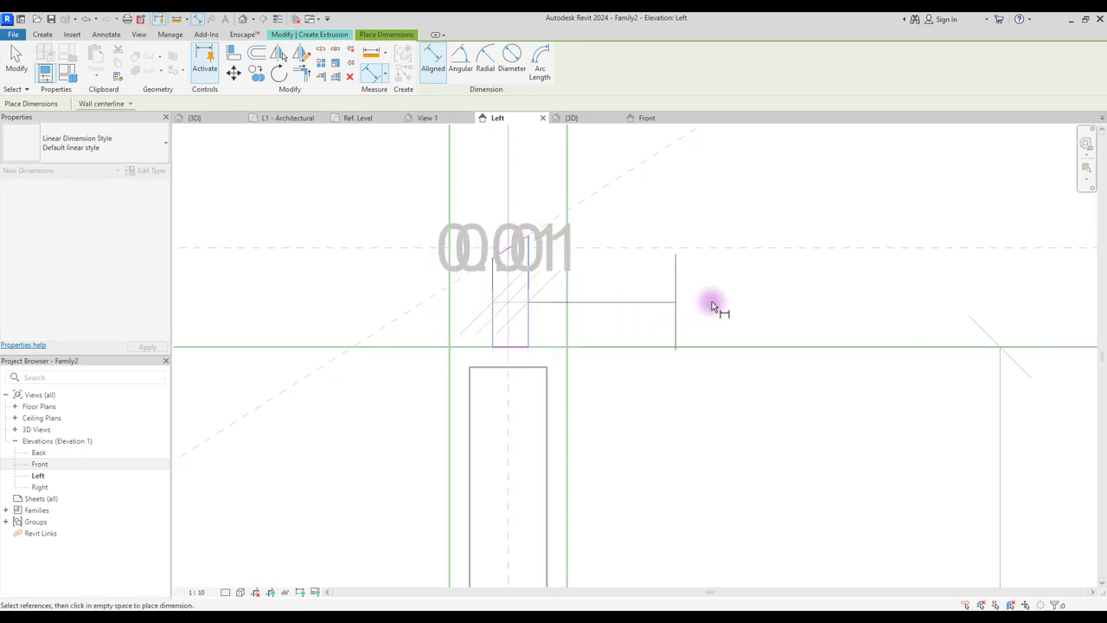
pyautogui.click(710, 301)
pyautogui.scroll(-3, 525, 371)
pyautogui.click(515, 323)
pyautogui.press('Escape')
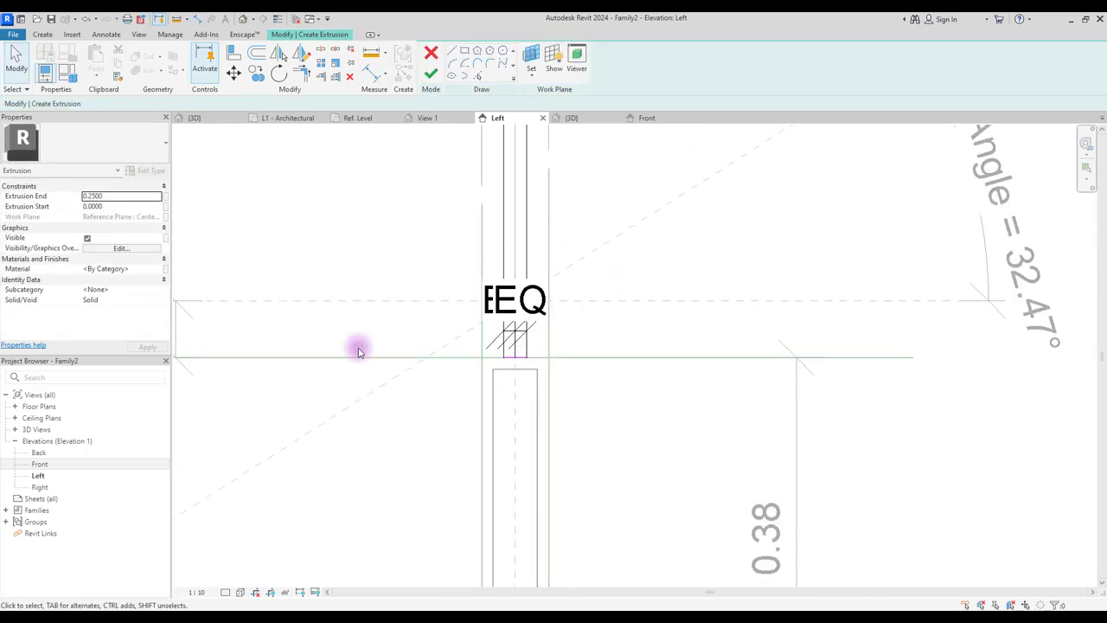
pyautogui.click(499, 342)
pyautogui.press('Delete')
pyautogui.scroll(3, 510, 336)
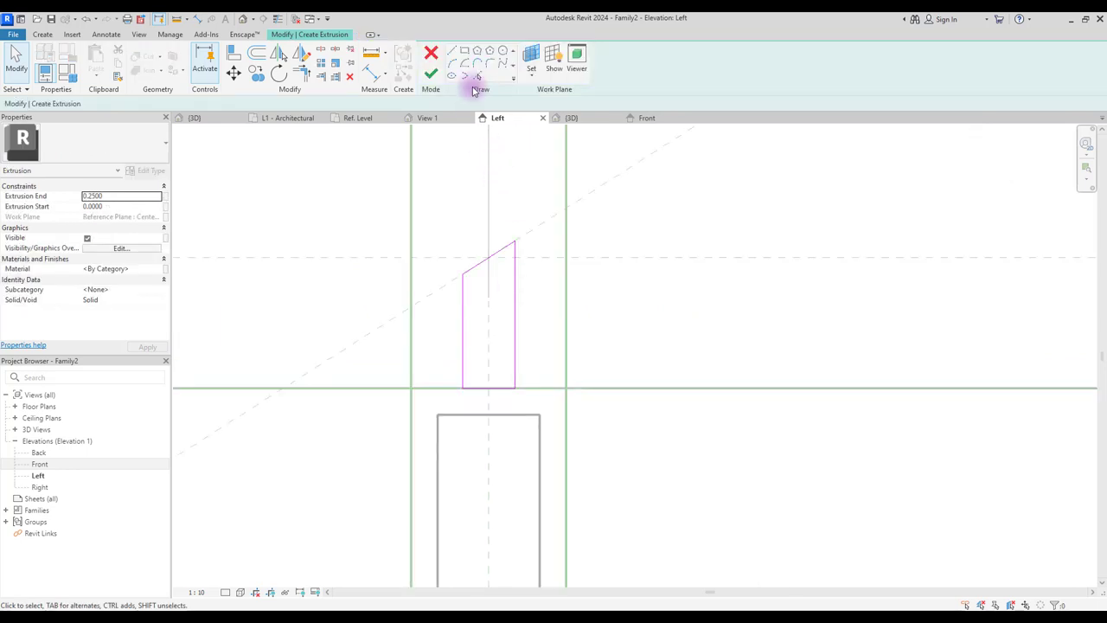
# Sketch a second rectangle about 0.016 by 0.049 m from the lower frame's bottom line down to Ref. Level
pyautogui.click(464, 51)
pyautogui.scroll(-7, 533, 333)
pyautogui.scroll(3, 521, 433)
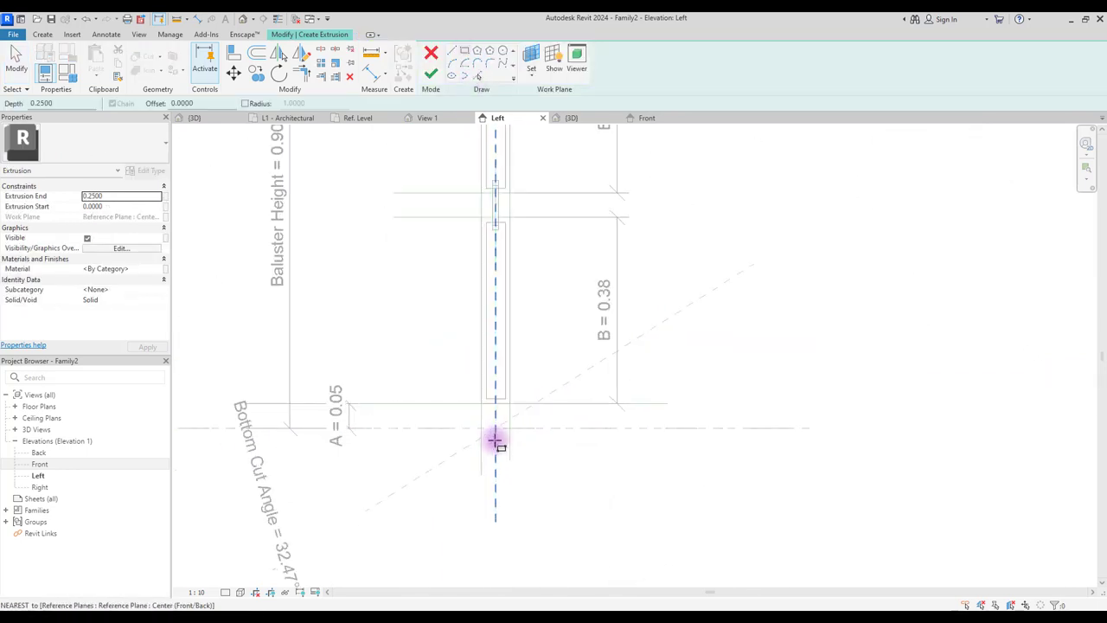
pyautogui.scroll(3, 495, 440)
pyautogui.click(496, 278)
pyautogui.click(533, 392)
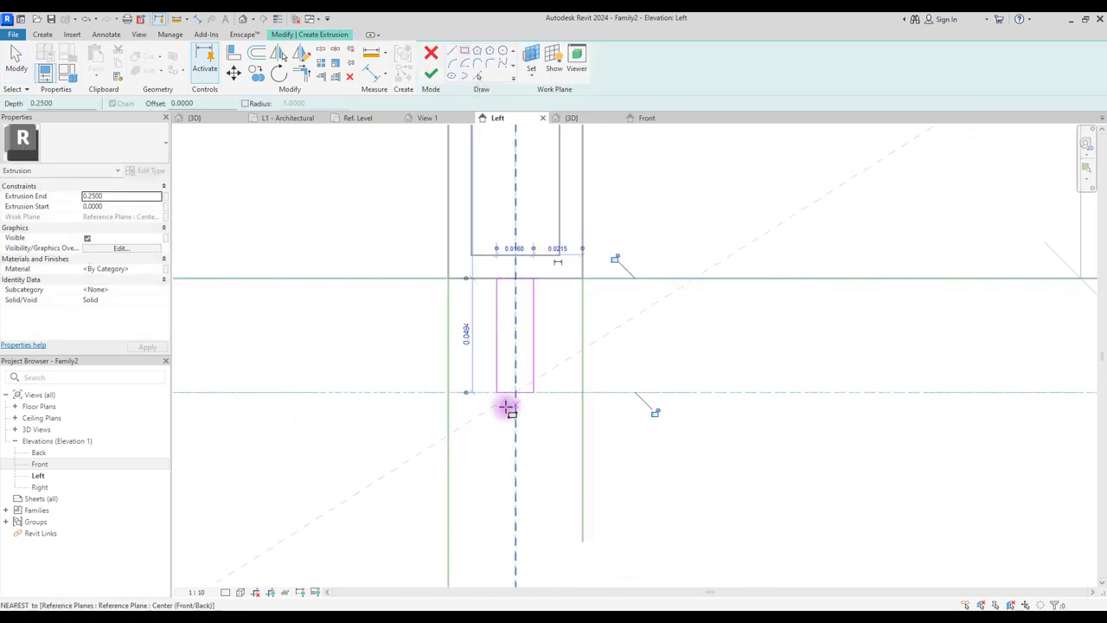
# Finish the end-connector extrusion sketch, set its extrusion end to 0.0100 and enter a negative extrusion start
pyautogui.press('Escape')
pyautogui.scroll(-3, 575, 175)
pyautogui.click(431, 73)
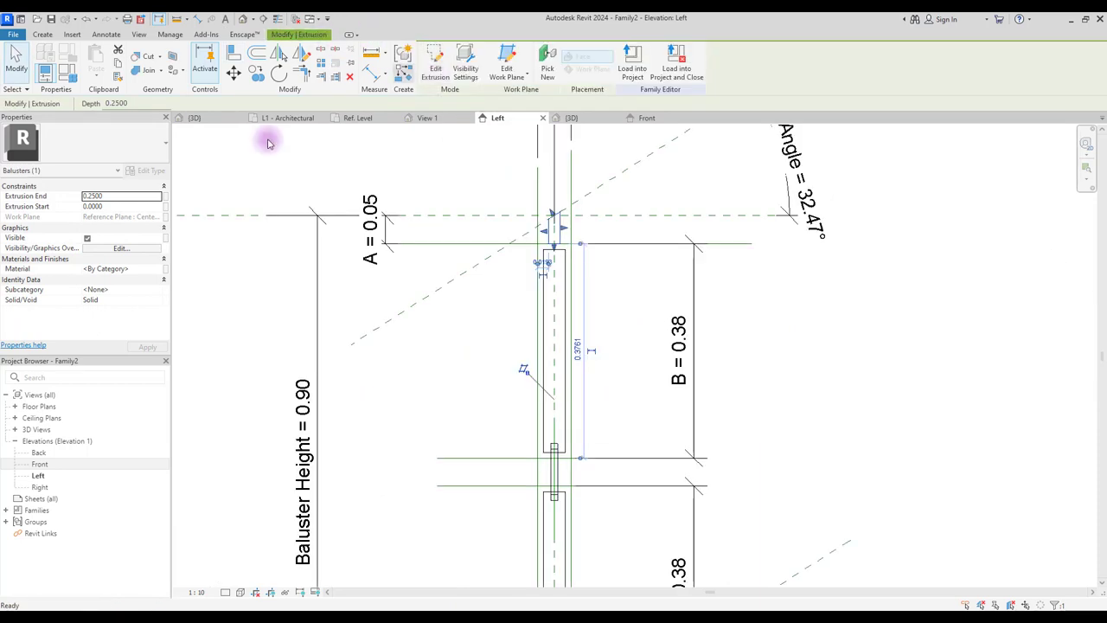
pyautogui.click(120, 198)
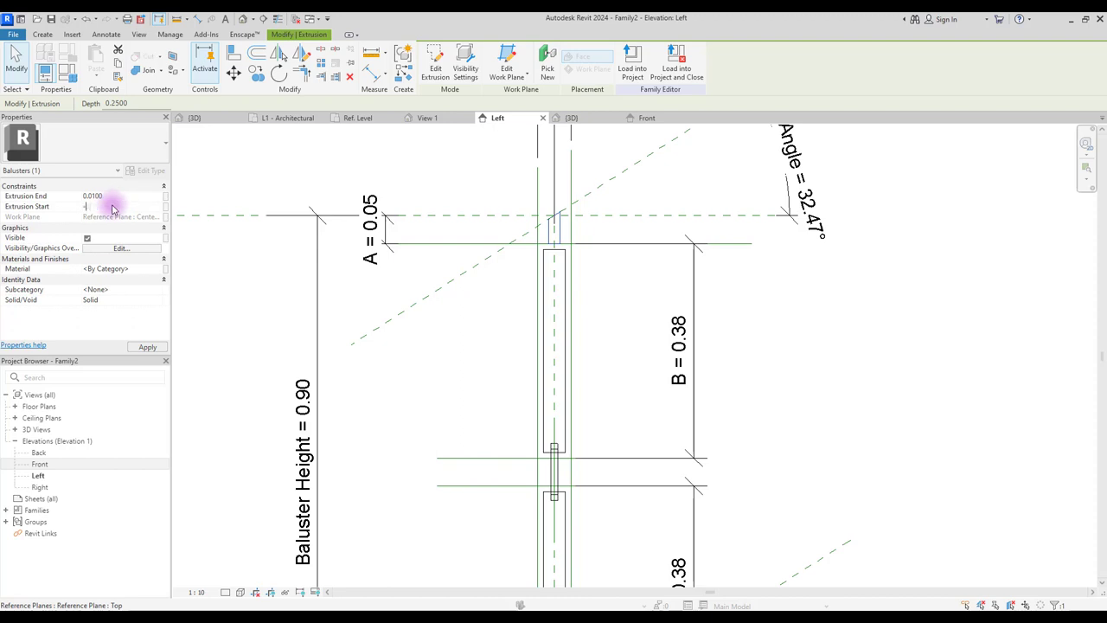
# In the 3D view, link the baluster frame's material to a new type parameter named Metal 1
pyautogui.click(571, 117)
pyautogui.keyDown('shift'); pyautogui.moveTo(494, 254); pyautogui.dragTo(1003, 333, button='middle'); pyautogui.keyUp('shift')
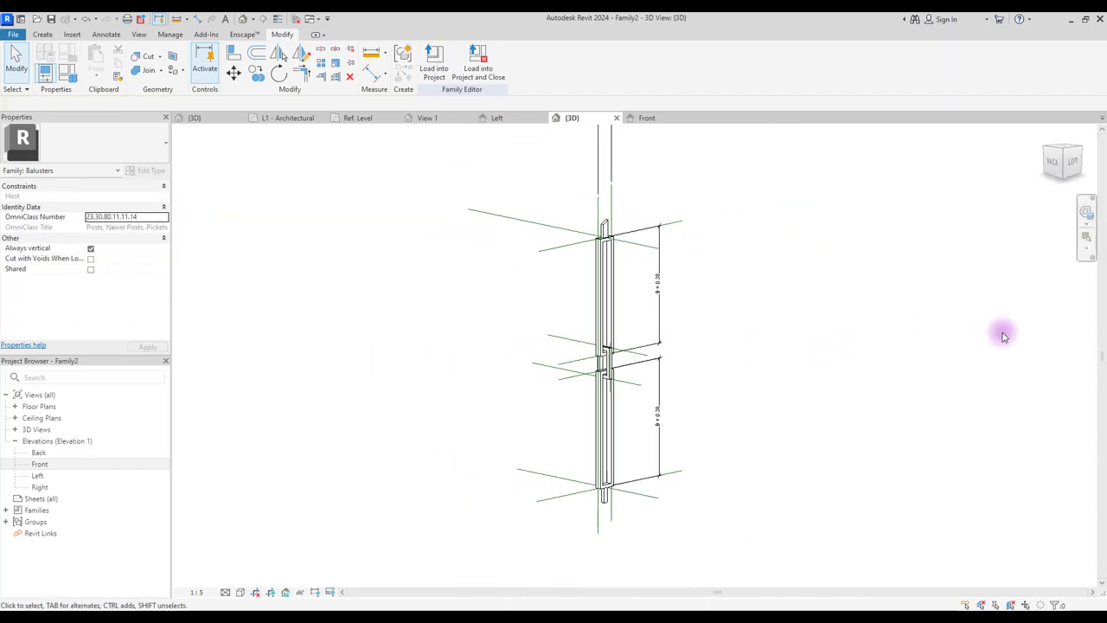
pyautogui.scroll(1, 764, 413)
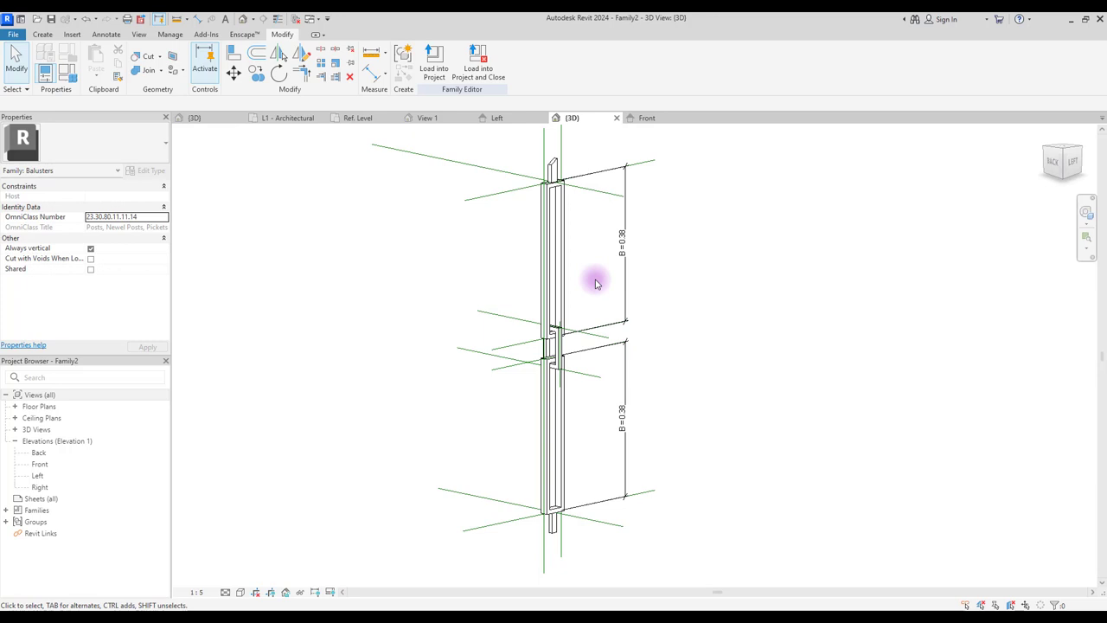
pyautogui.click(559, 284)
pyautogui.click(605, 285)
pyautogui.click(547, 283)
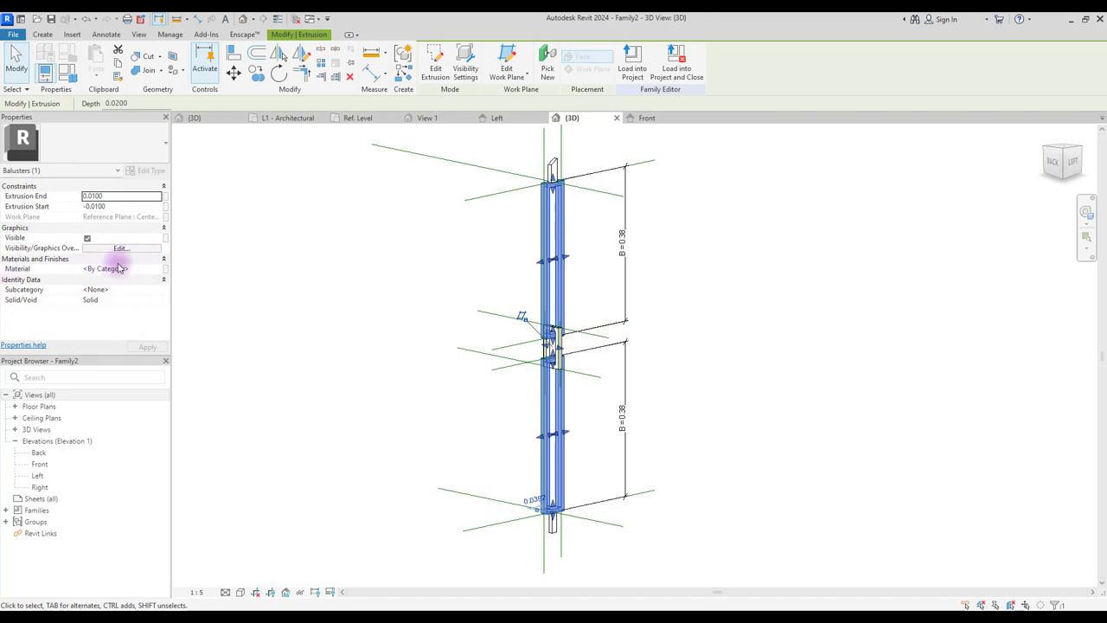
pyautogui.click(159, 272)
pyautogui.click(158, 268)
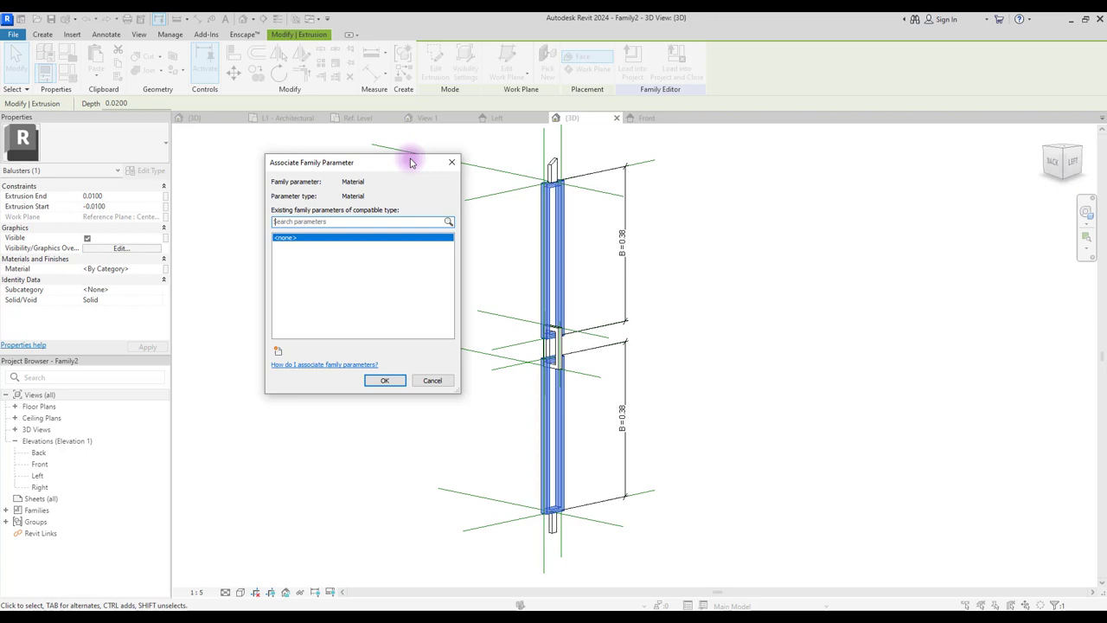
pyautogui.click(278, 352)
pyautogui.write('M')
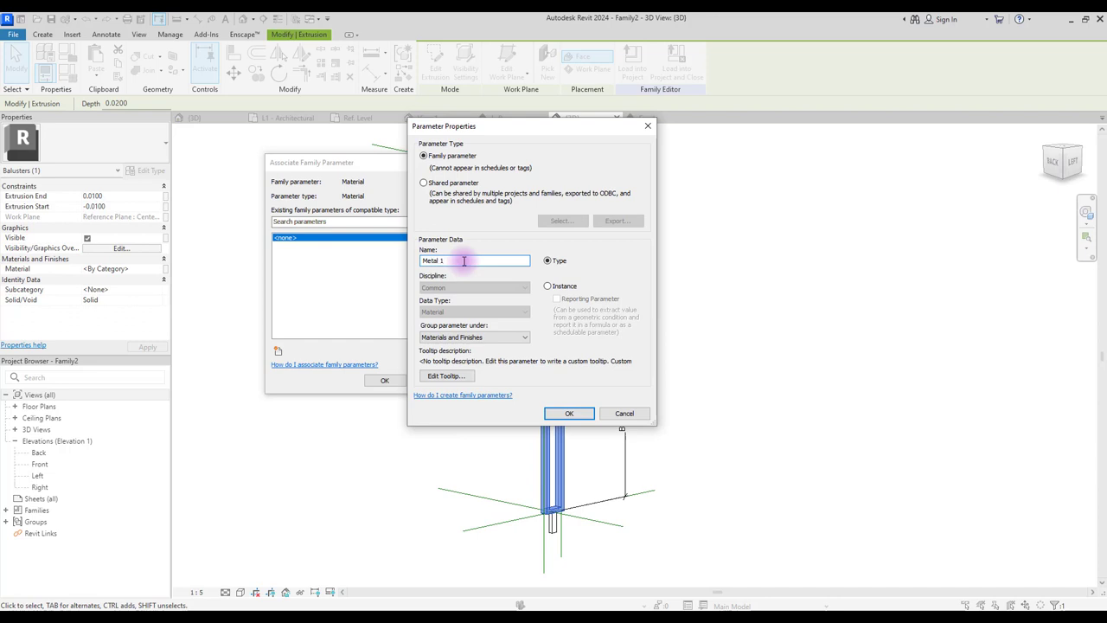
pyautogui.write('etal 1')
pyautogui.click(569, 413)
pyautogui.press('Return')
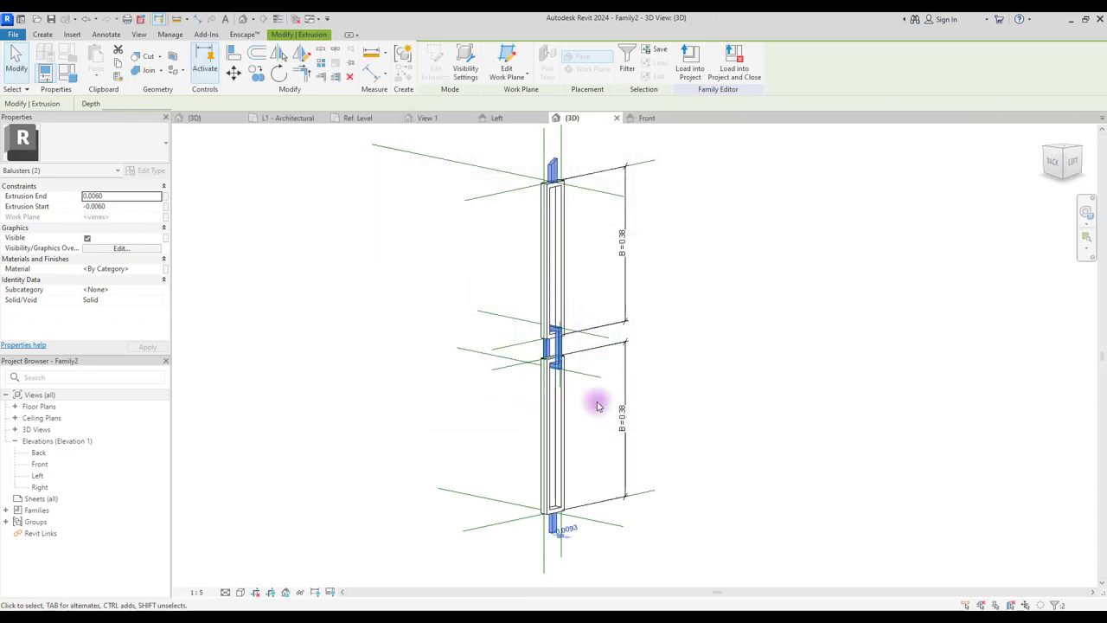
# Link the material of the end connectors and middle link to a new family parameter named Metal 2
pyautogui.click(164, 268)
pyautogui.click(277, 351)
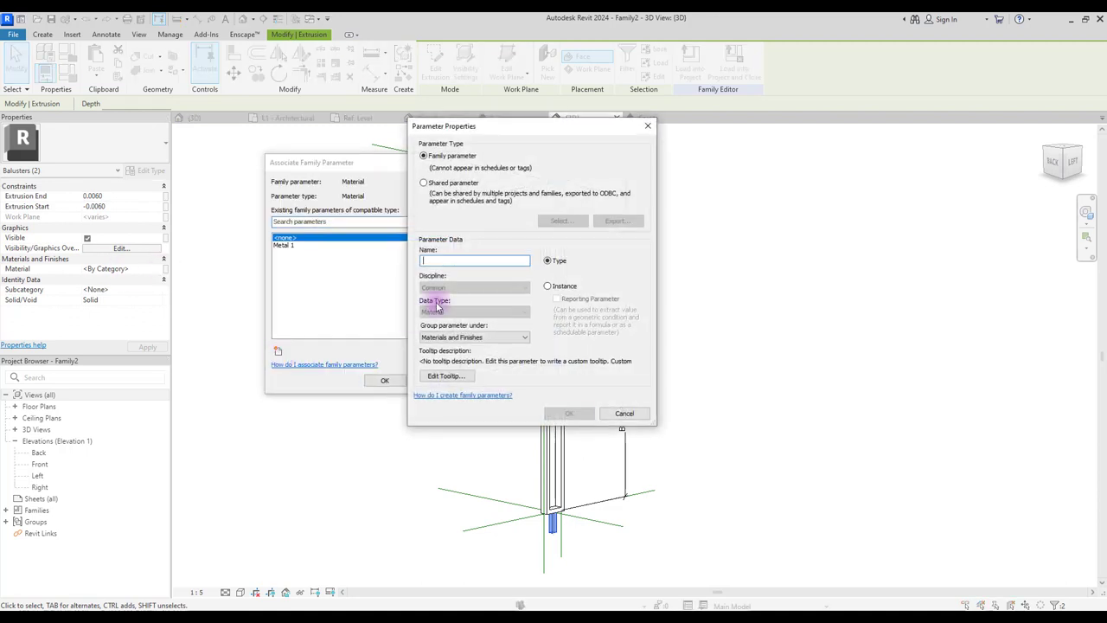
pyautogui.click(569, 412)
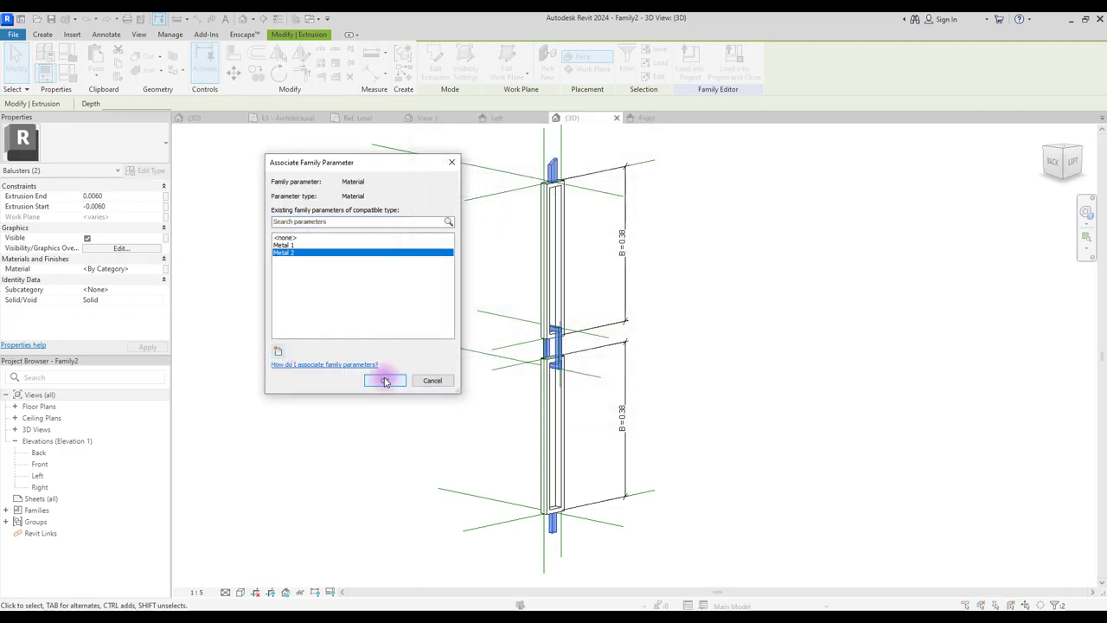
pyautogui.click(384, 379)
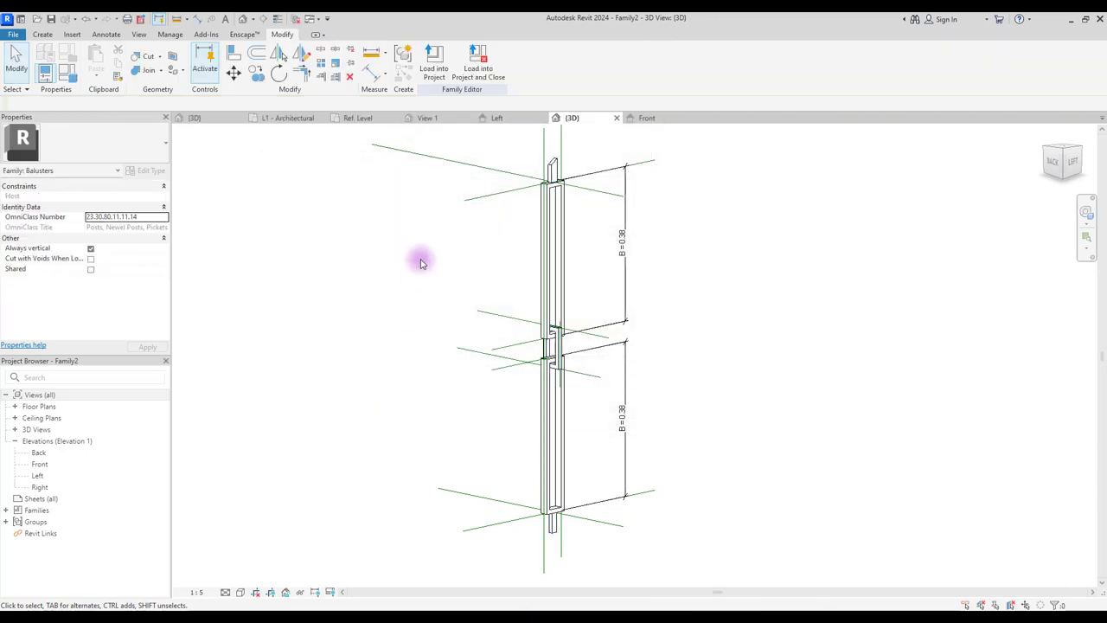
# Load the baluster family into the YT 06 stair project and open the type properties of its Handrail - Rectangular railing
pyautogui.click(435, 64)
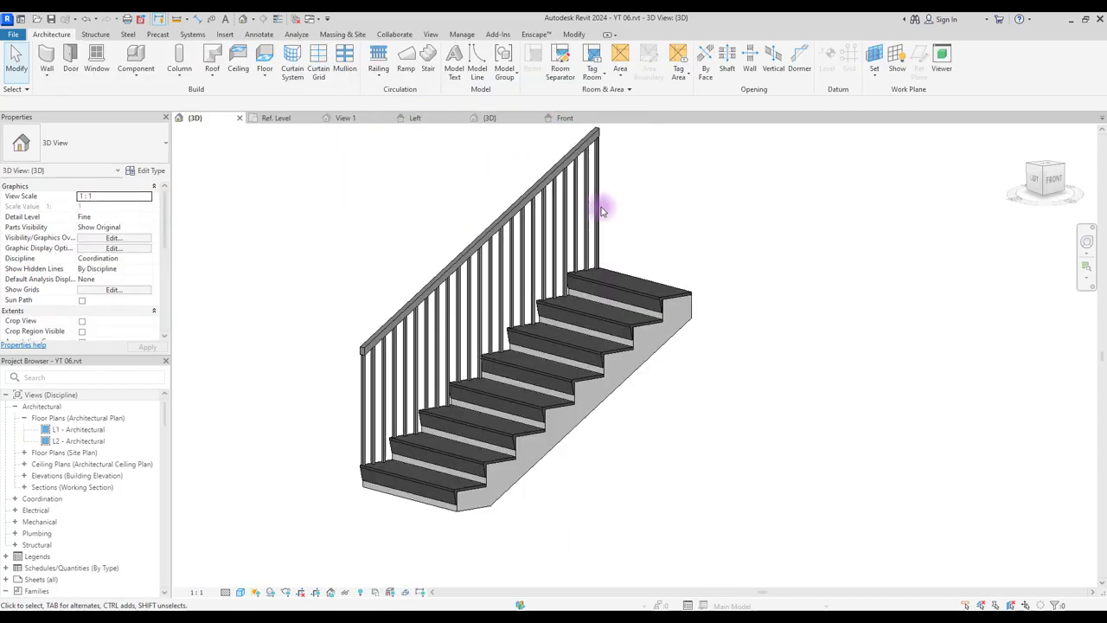
pyautogui.click(508, 221)
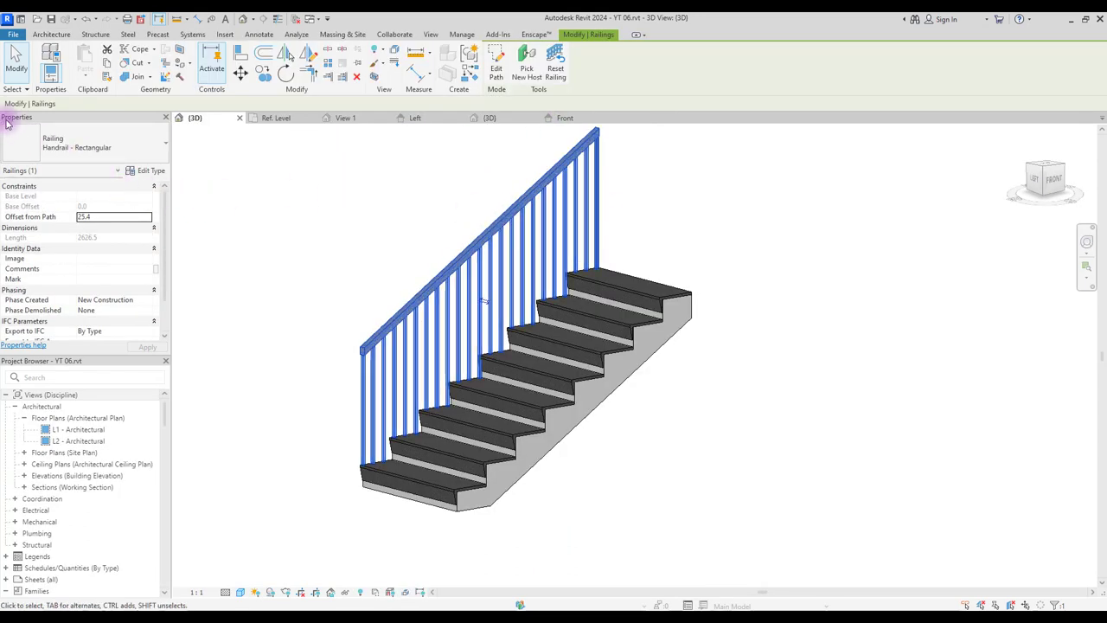
pyautogui.click(141, 173)
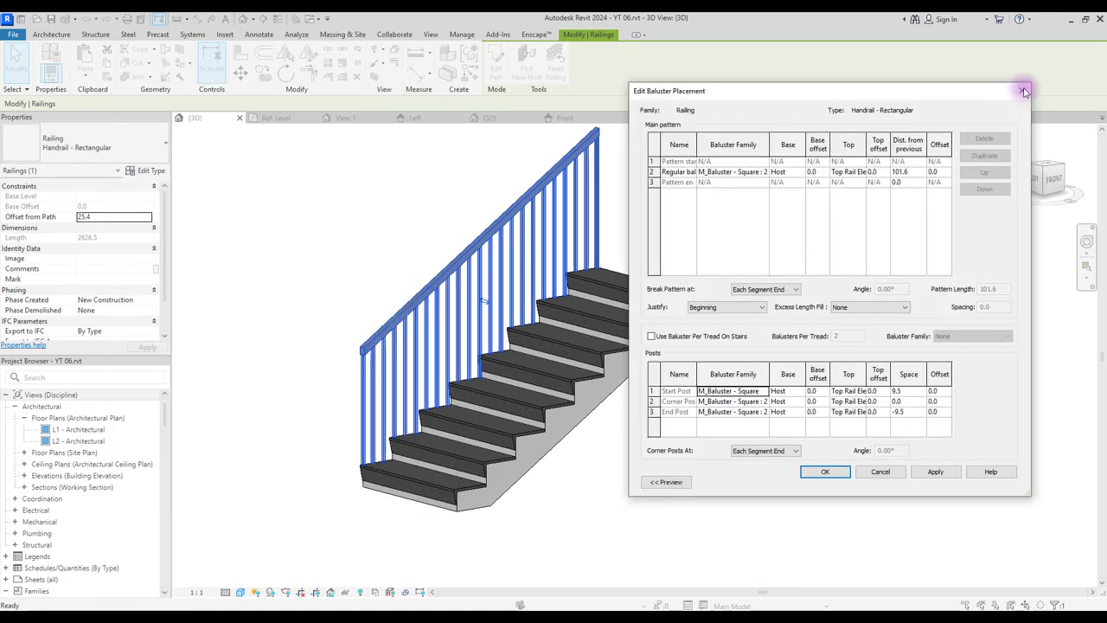
pyautogui.click(1025, 90)
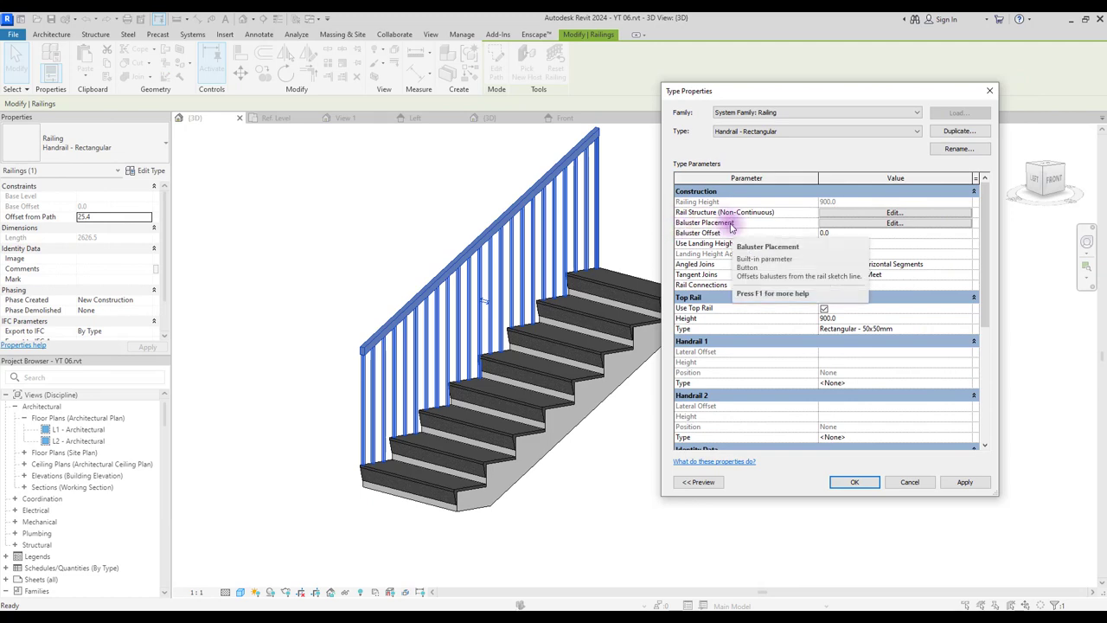
# In the railing's baluster placement, enable balusters per tread on stairs with Family2 : Family2 as the baluster family, and apply it
pyautogui.click(850, 224)
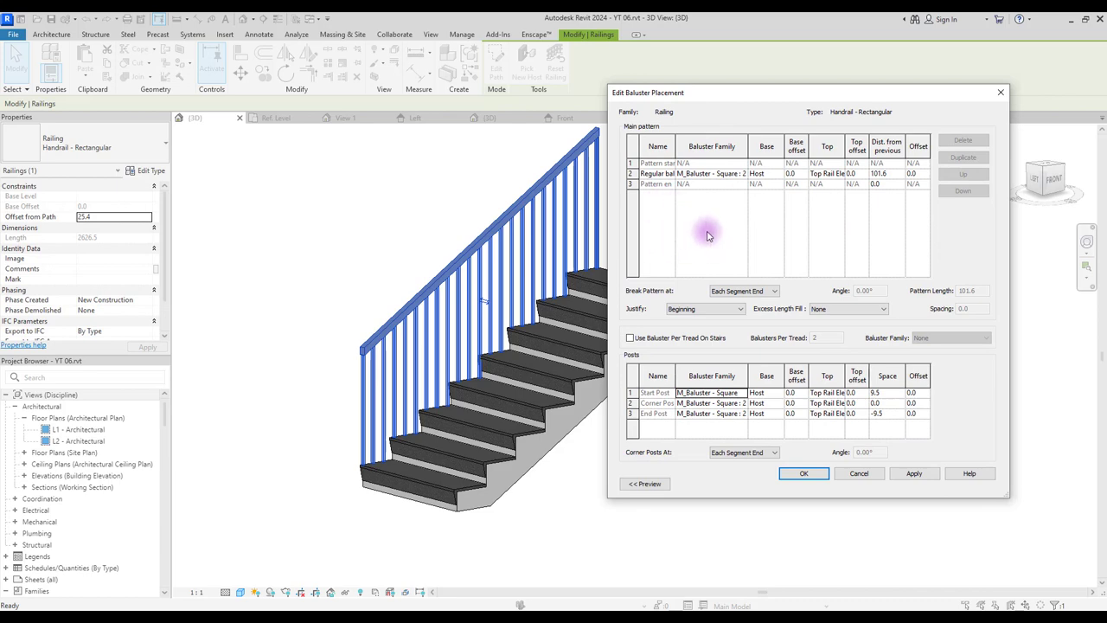
pyautogui.moveTo(607, 140); pyautogui.dragTo(538, 141)
pyautogui.moveTo(662, 96); pyautogui.dragTo(689, 91)
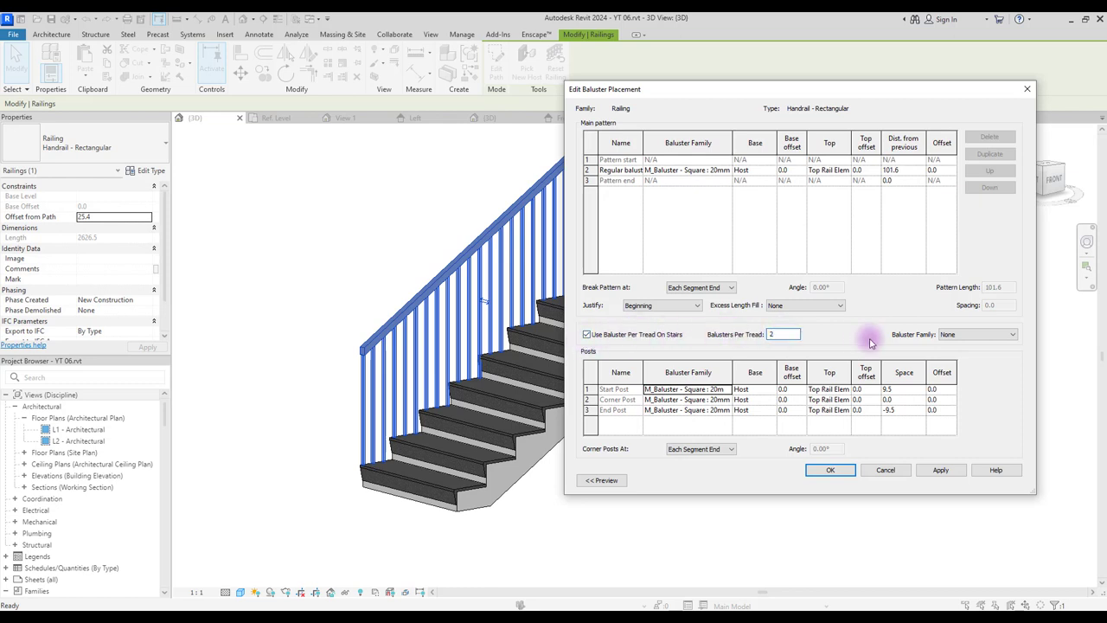
pyautogui.click(1009, 336)
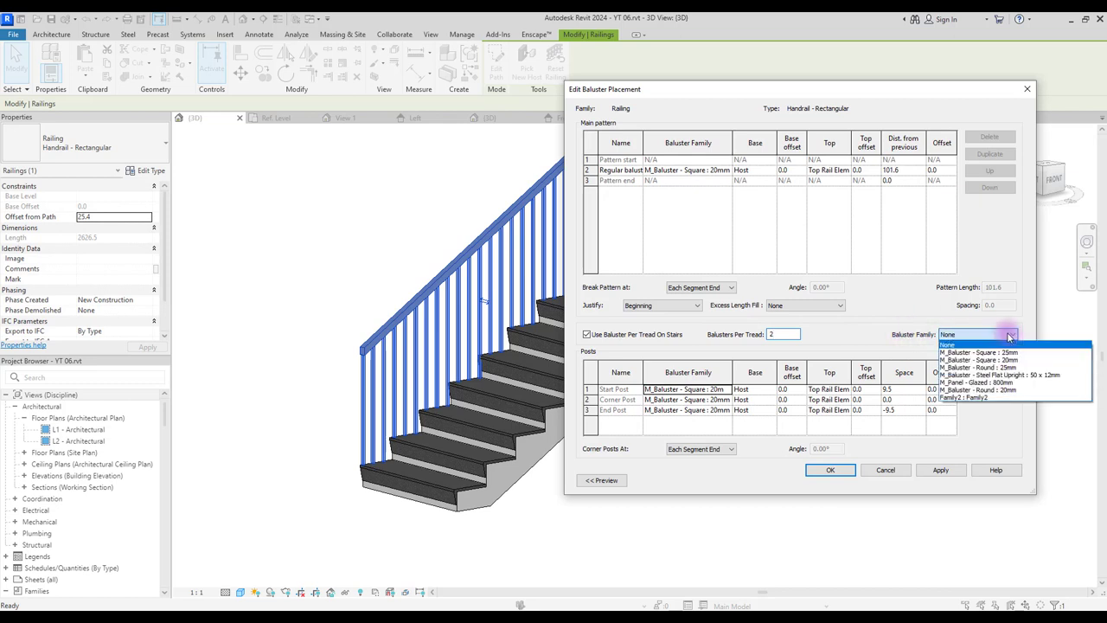
pyautogui.click(985, 398)
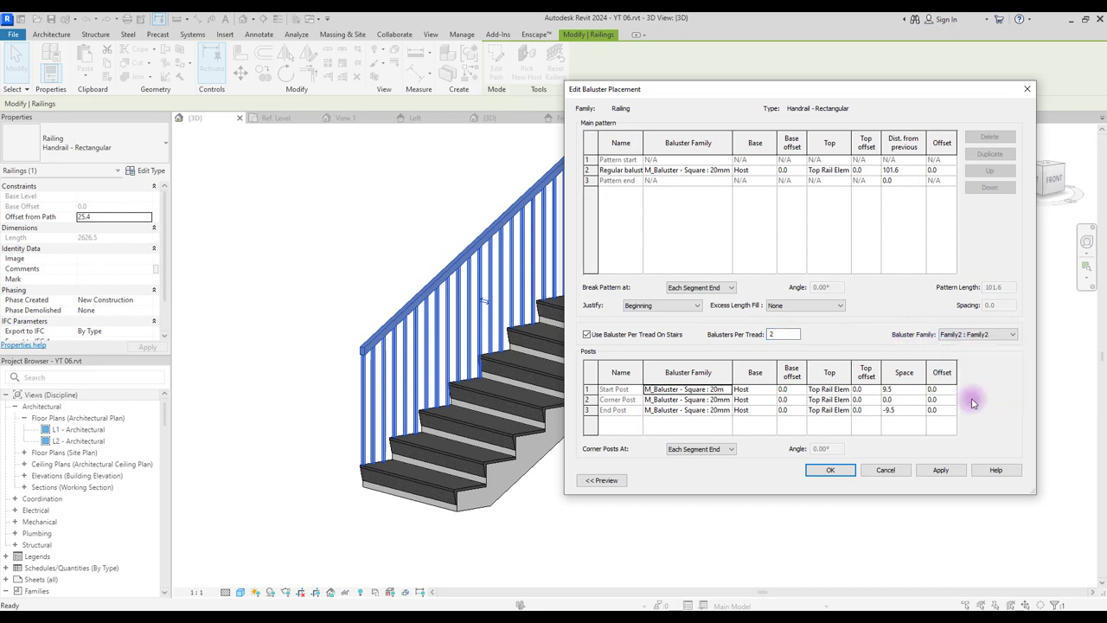
pyautogui.click(845, 472)
pyautogui.click(936, 481)
pyautogui.click(826, 481)
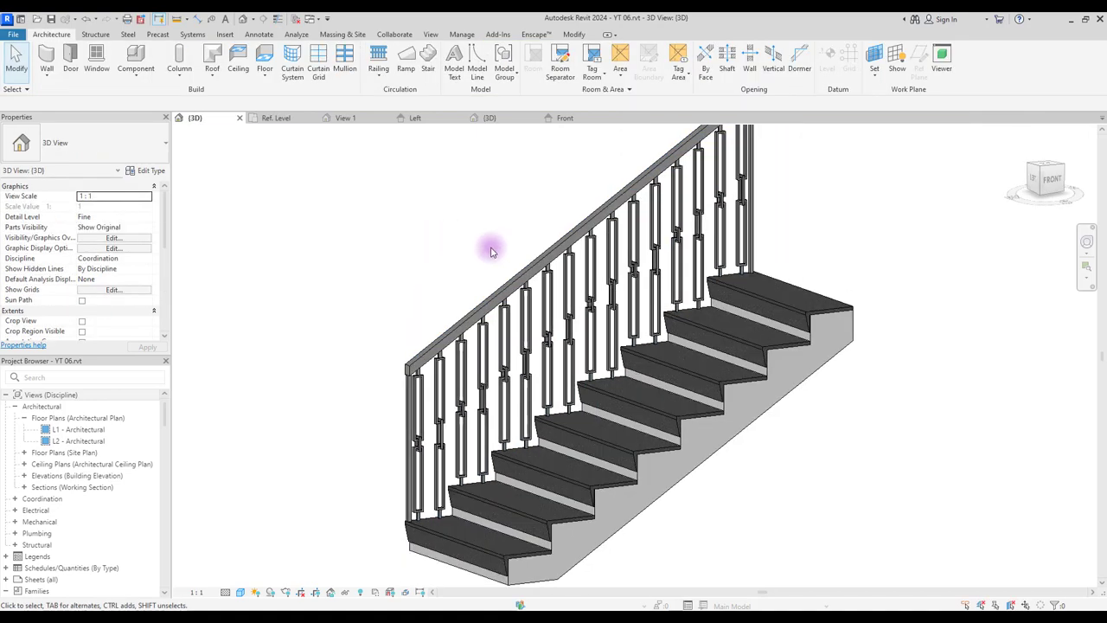
# Find the Family2 baluster type among the project's railing families and open its type properties
pyautogui.moveTo(785, 291)
pyautogui.keyDown('shift'); pyautogui.mouseDown(button='middle')
pyautogui.moveTo(697, 302)
pyautogui.moveTo(796, 248)
pyautogui.moveTo(795, 267)
pyautogui.moveTo(770, 284)
pyautogui.mouseUp(button='middle'); pyautogui.keyUp('shift')
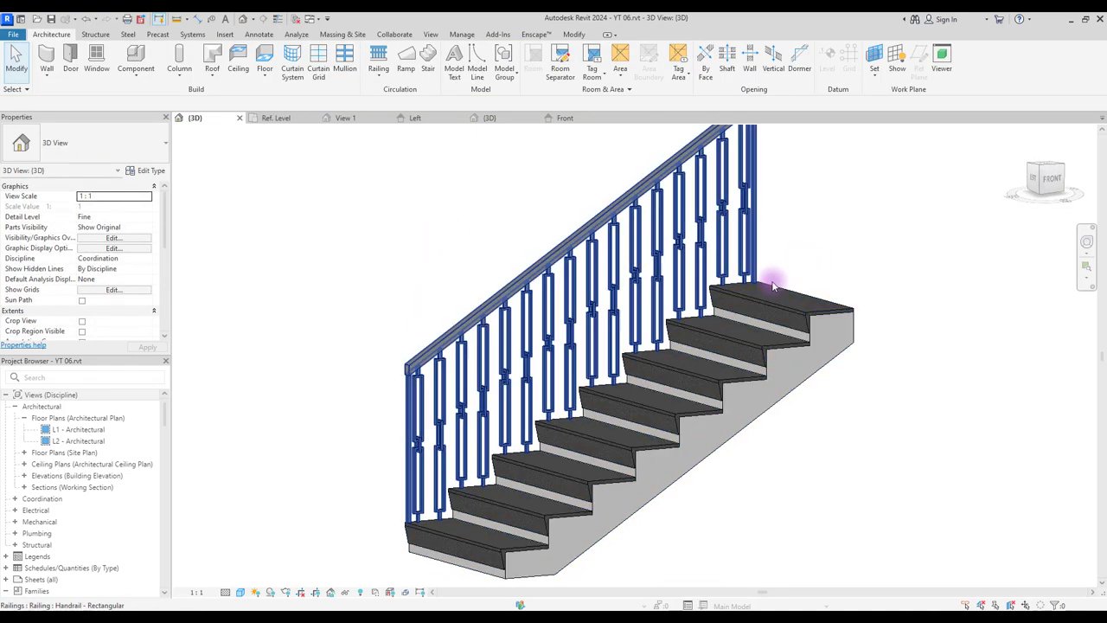
pyautogui.scroll(2, 477, 328)
pyautogui.scroll(-3, 43, 471)
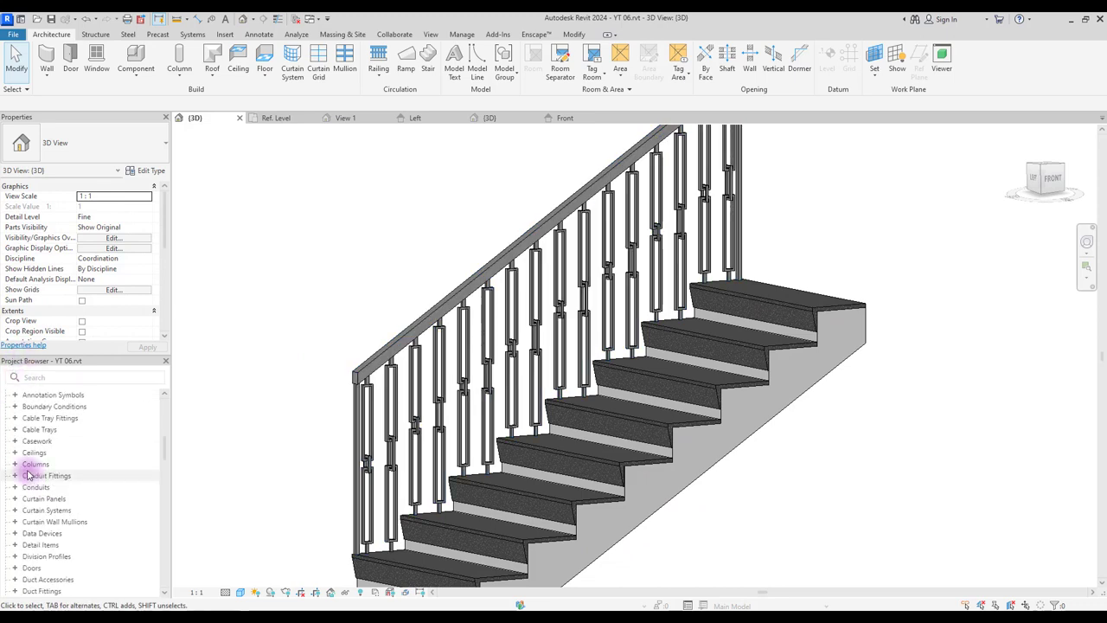
pyautogui.scroll(-6, 52, 523)
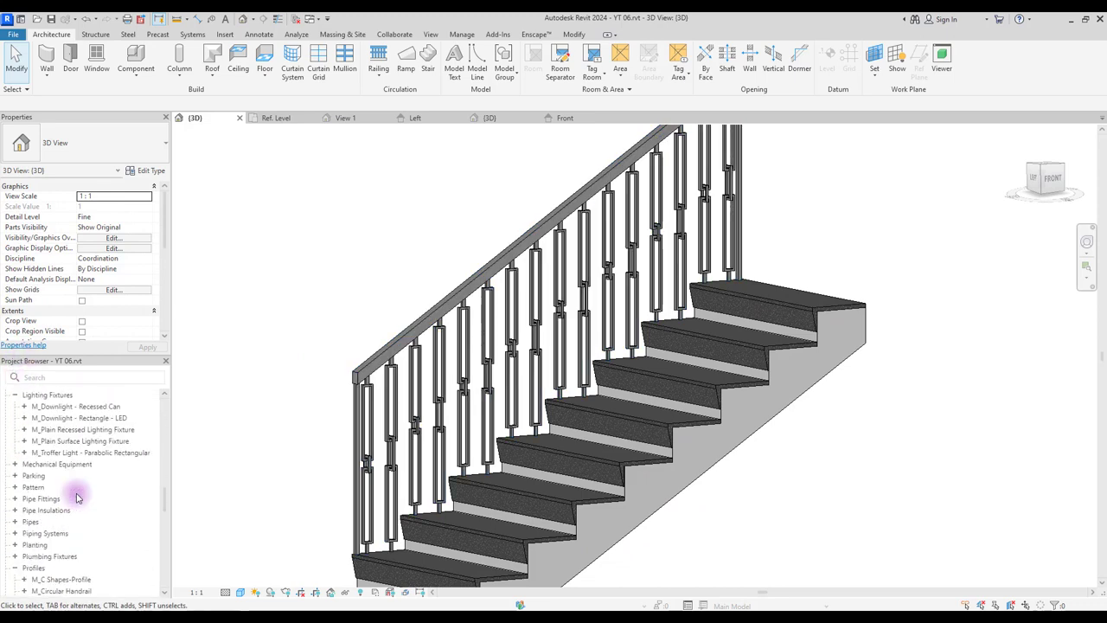
pyautogui.scroll(-6, 68, 459)
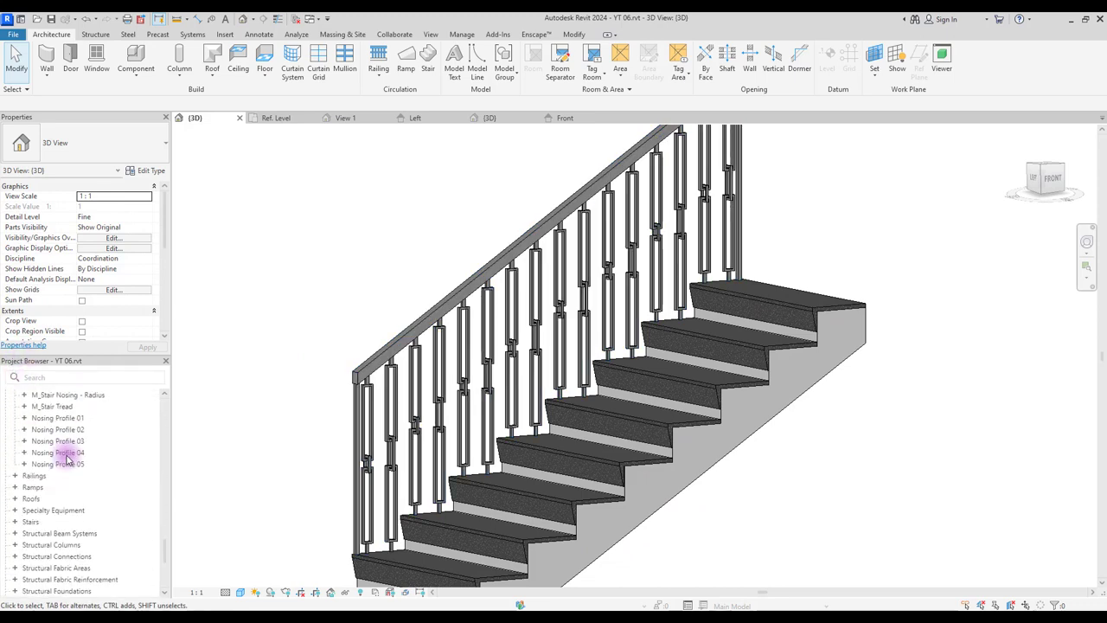
pyautogui.click(14, 477)
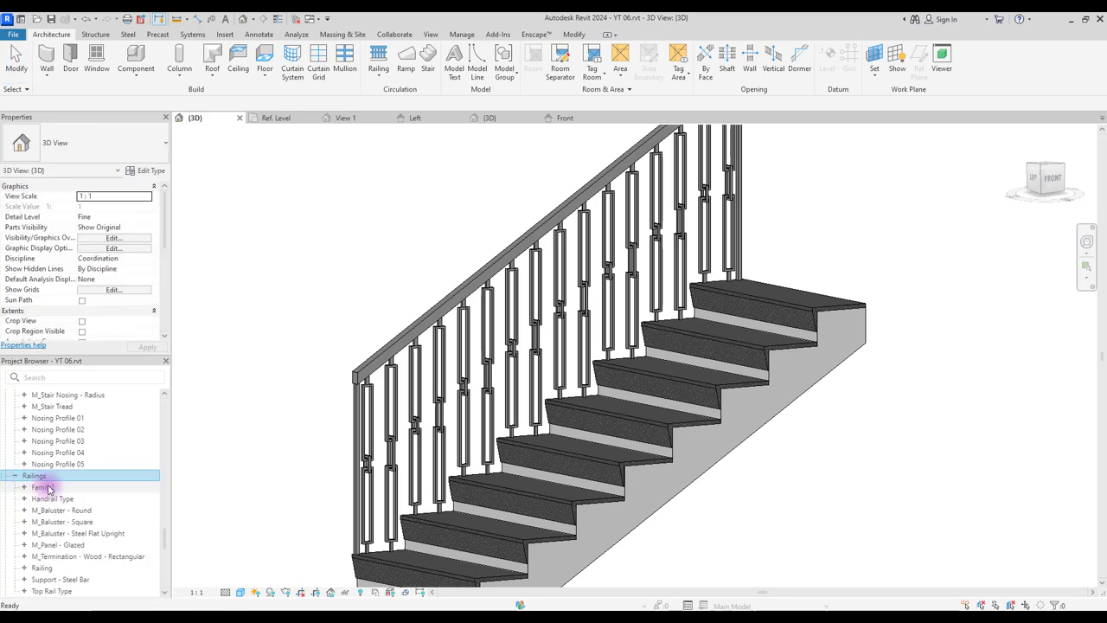
pyautogui.click(25, 488)
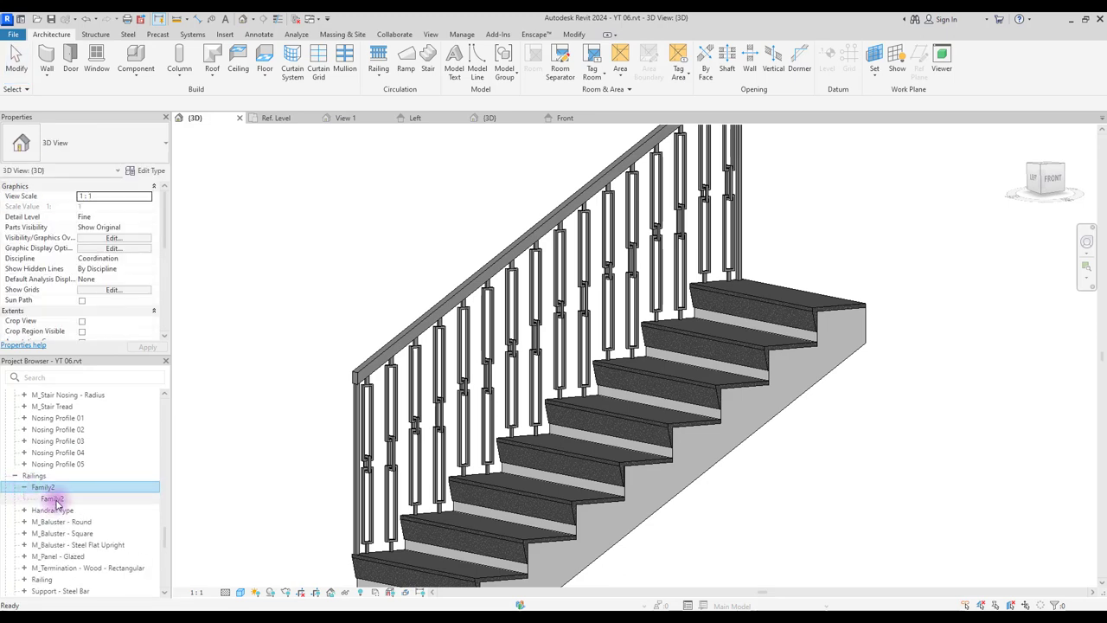
pyautogui.click(54, 499)
pyautogui.rightClick(54, 499)
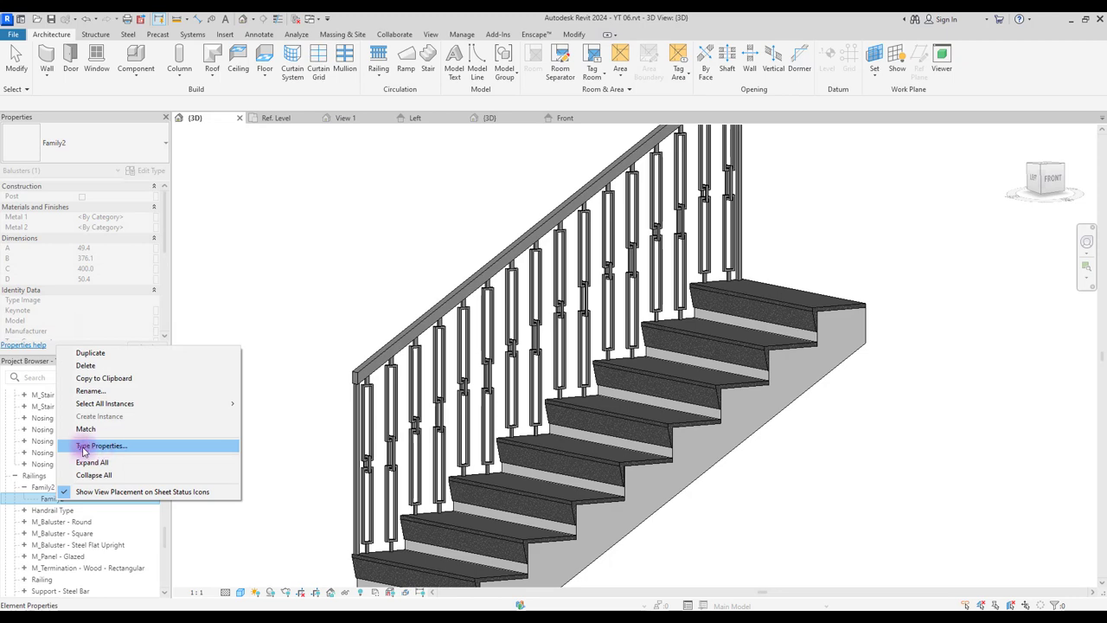
pyautogui.click(130, 447)
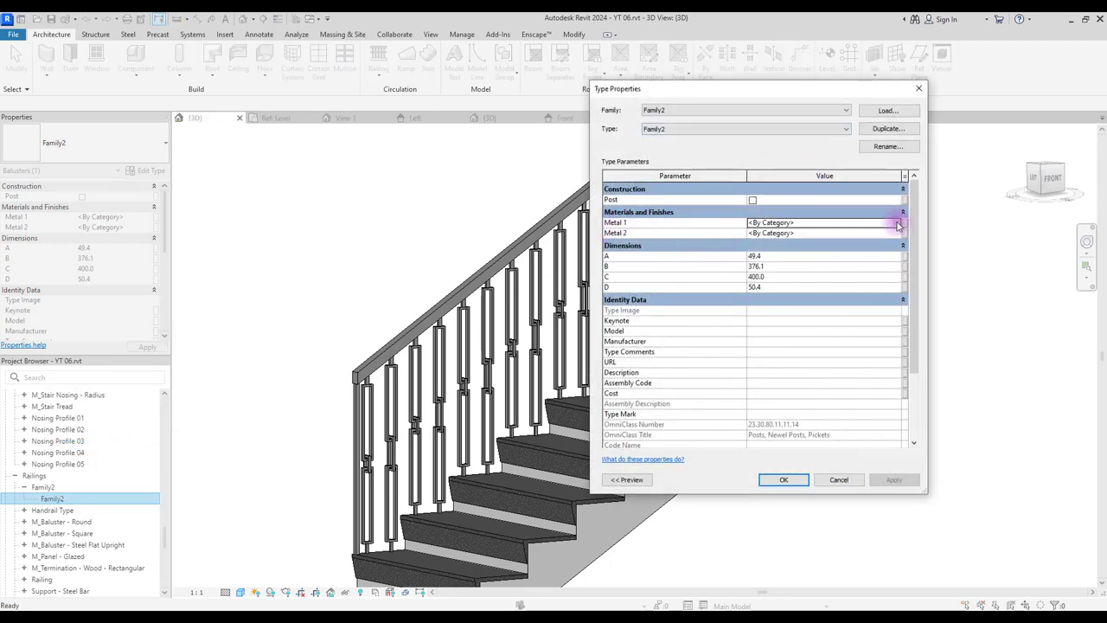
# Create a material named Metal 1 with near-black shading, RGB 22 22 22, and assign it to the Metal 1 parameter
pyautogui.click(898, 223)
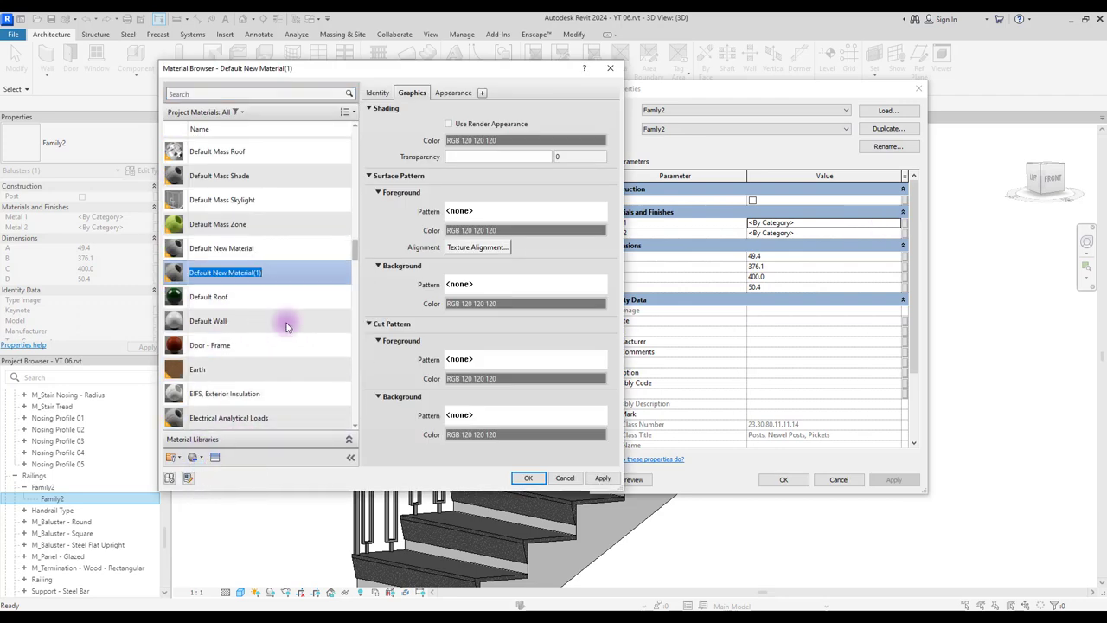
pyautogui.write('Metal 1')
pyautogui.click(551, 141)
pyautogui.click(520, 283)
pyautogui.click(437, 377)
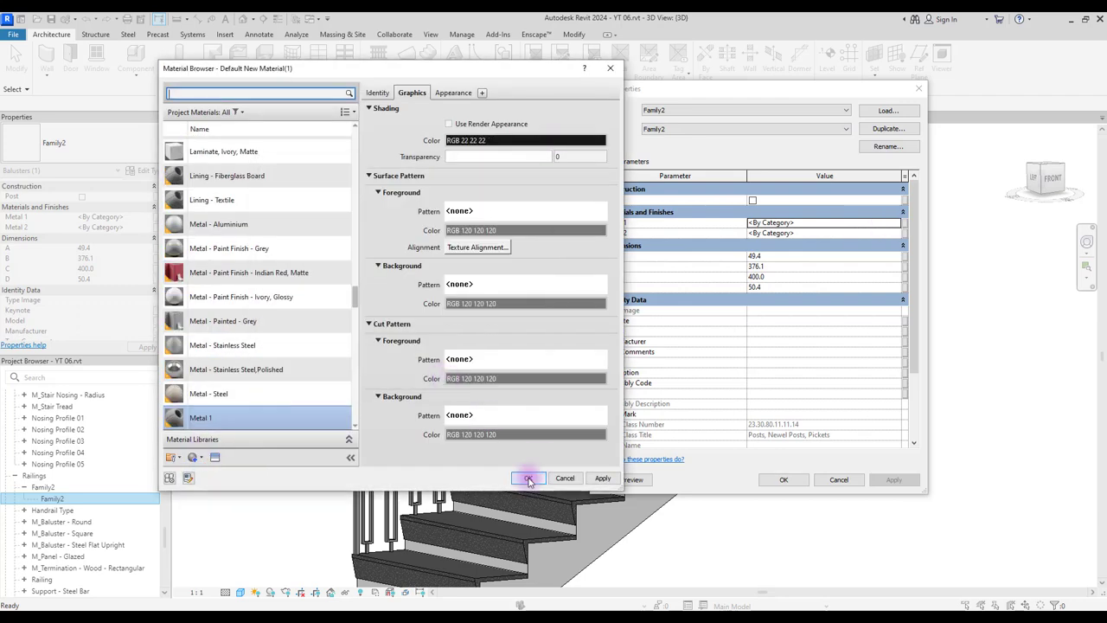
pyautogui.click(529, 478)
# Create a material named Metal 2 with golden-yellow shading and assign it to the Metal 2 parameter, applying the type changes
pyautogui.click(896, 232)
pyautogui.click(193, 457)
pyautogui.click(226, 471)
pyautogui.rightClick(248, 273)
pyautogui.click(272, 324)
pyautogui.write('Metal 2')
pyautogui.click(556, 141)
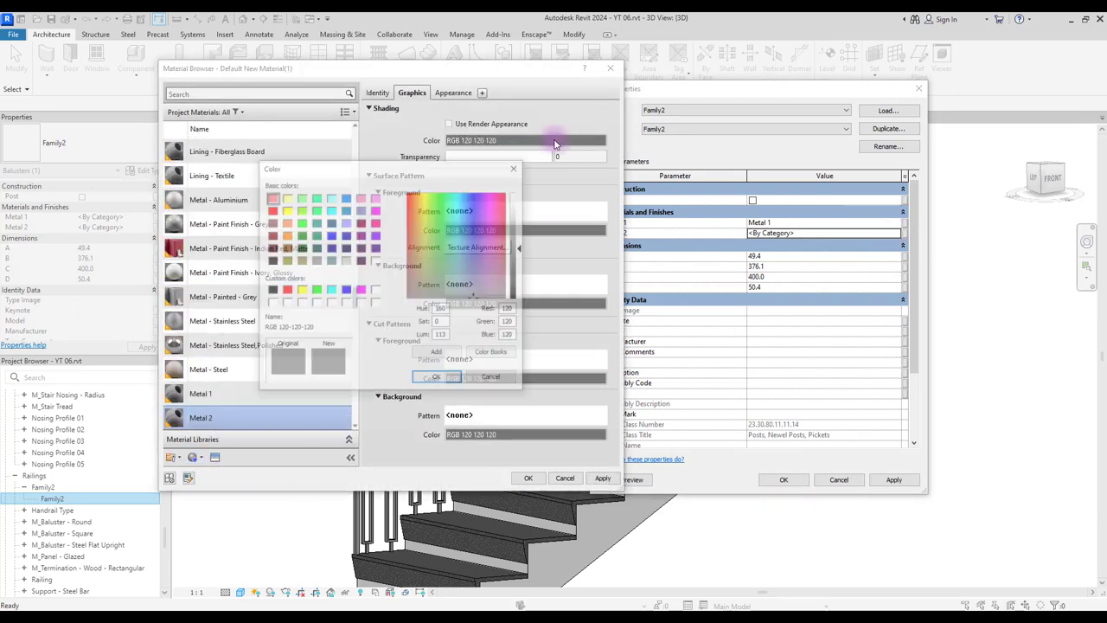
pyautogui.click(286, 210)
pyautogui.click(426, 194)
pyautogui.click(438, 378)
pyautogui.click(529, 478)
pyautogui.press('Return')
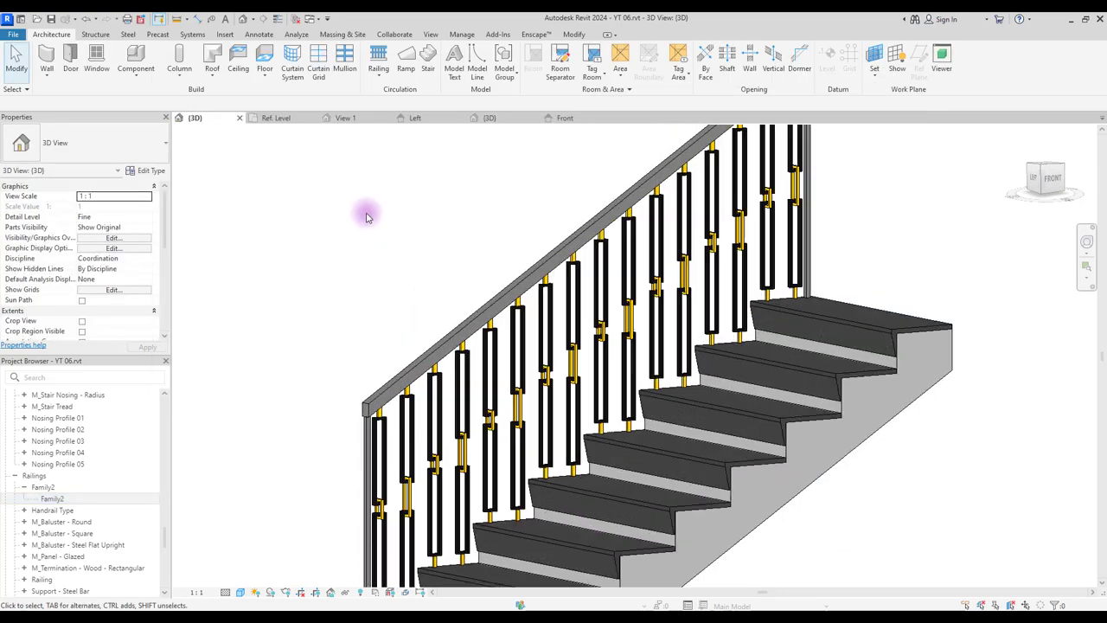
# Assign the Metal 1 material to the railing's Rectangular - 50x50mm top rail type
pyautogui.click(147, 171)
pyautogui.click(896, 329)
pyautogui.click(896, 269)
pyautogui.click(247, 259)
pyautogui.click(529, 478)
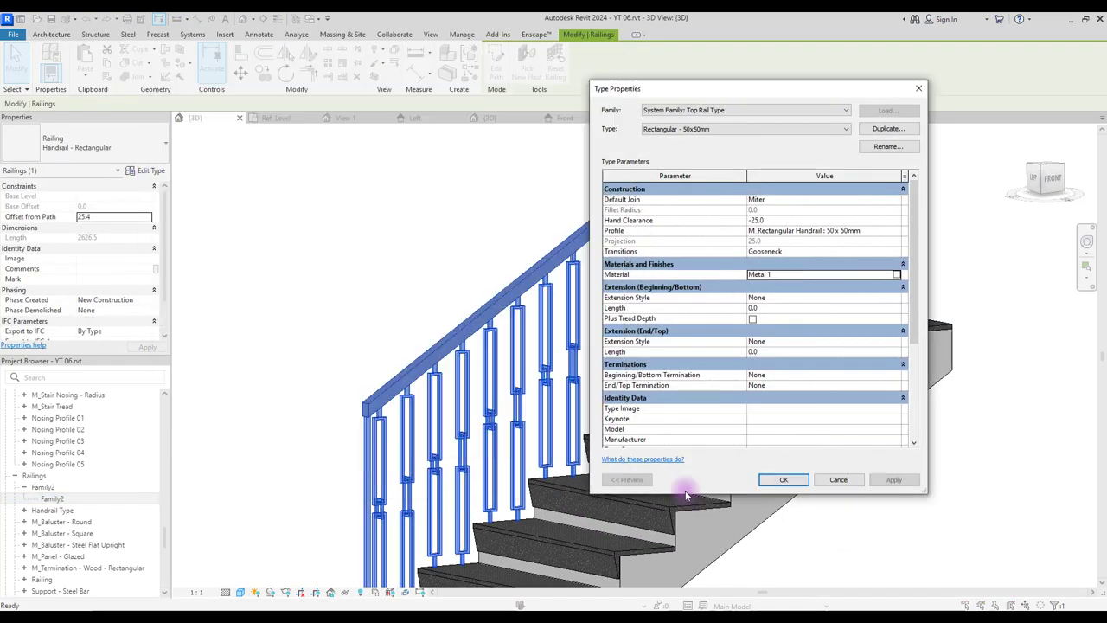
pyautogui.click(783, 478)
pyautogui.click(782, 478)
# Inspect the finished railing and its balusters in 3D from the back and front of the stair
pyautogui.scroll(-1, 629, 491)
pyautogui.scroll(-2, 358, 244)
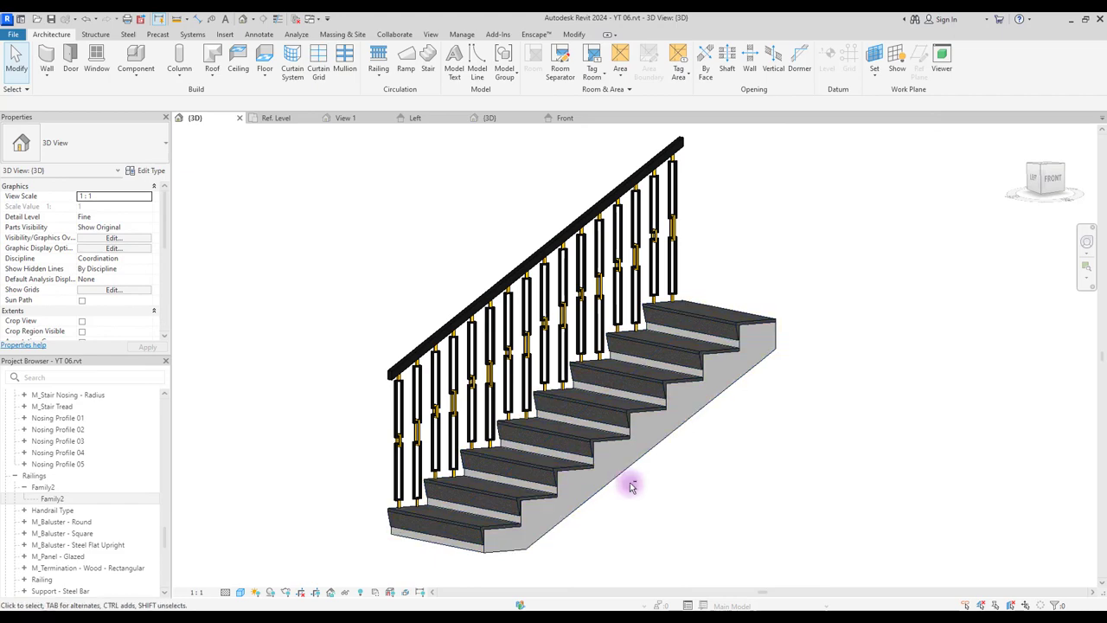
pyautogui.moveTo(631, 487)
pyautogui.keyDown('shift'); pyautogui.mouseDown(button='middle')
pyautogui.moveTo(795, 492)
pyautogui.moveTo(422, 481)
pyautogui.moveTo(613, 498)
pyautogui.mouseUp(button='middle'); pyautogui.keyUp('shift')
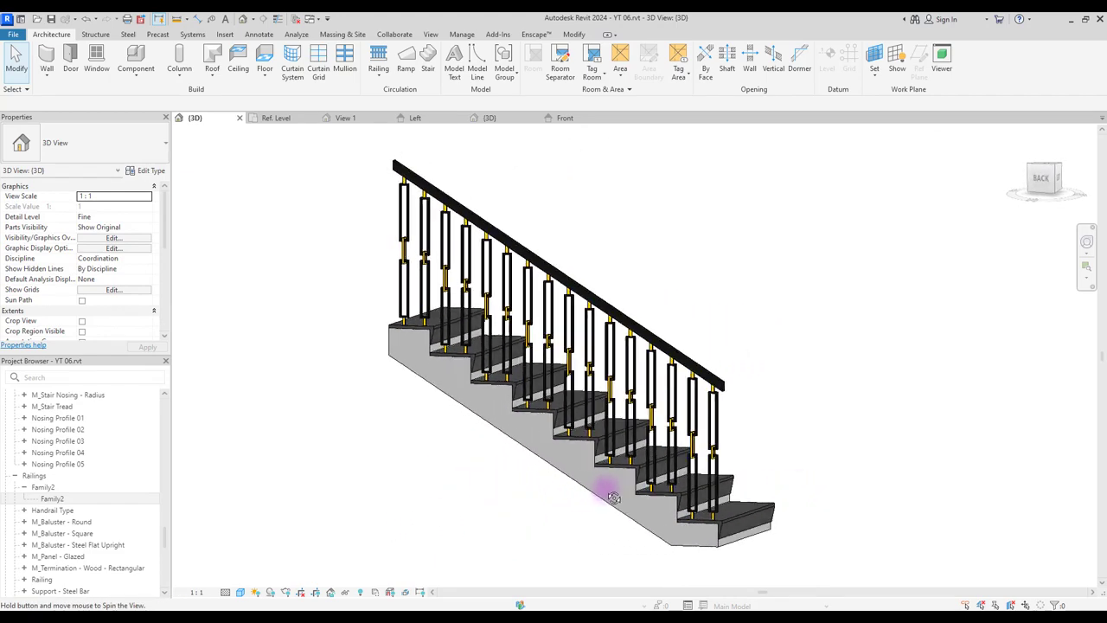
pyautogui.scroll(3, 762, 490)
pyautogui.keyDown('shift'); pyautogui.moveTo(704, 200); pyautogui.dragTo(696, 250, button='middle'); pyautogui.keyUp('shift')
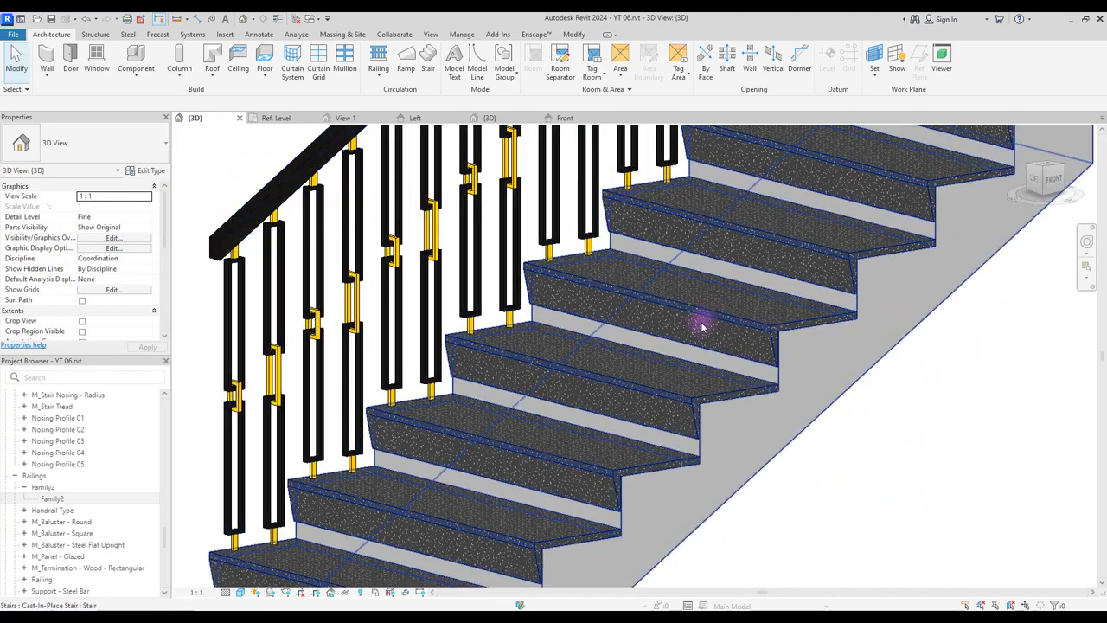
pyautogui.keyDown('shift'); pyautogui.moveTo(702, 327); pyautogui.dragTo(741, 161, button='middle'); pyautogui.keyUp('shift')
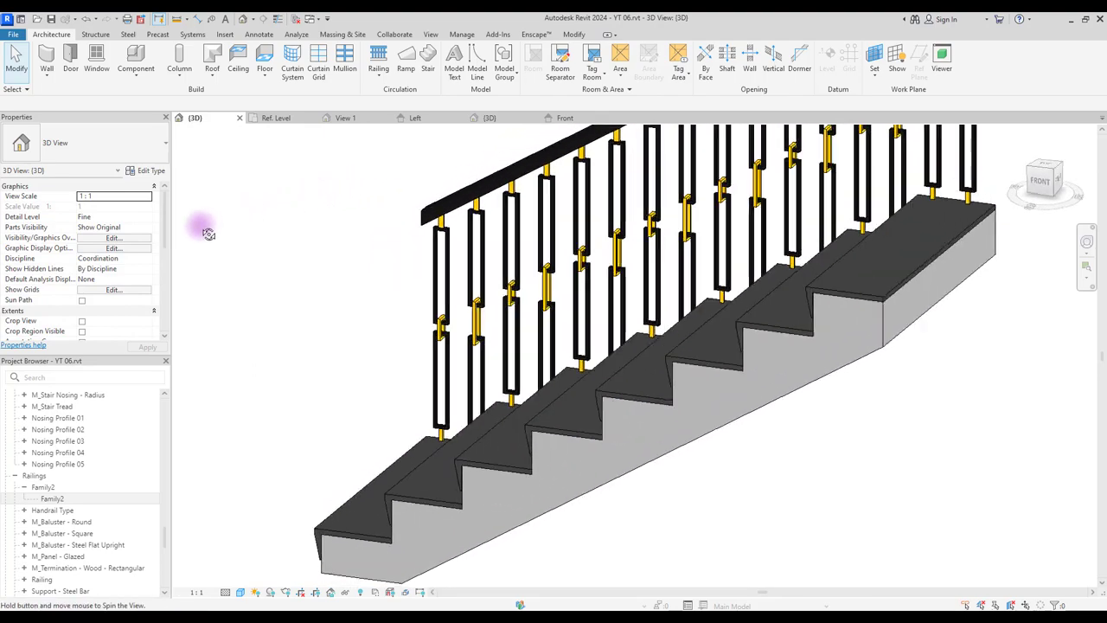